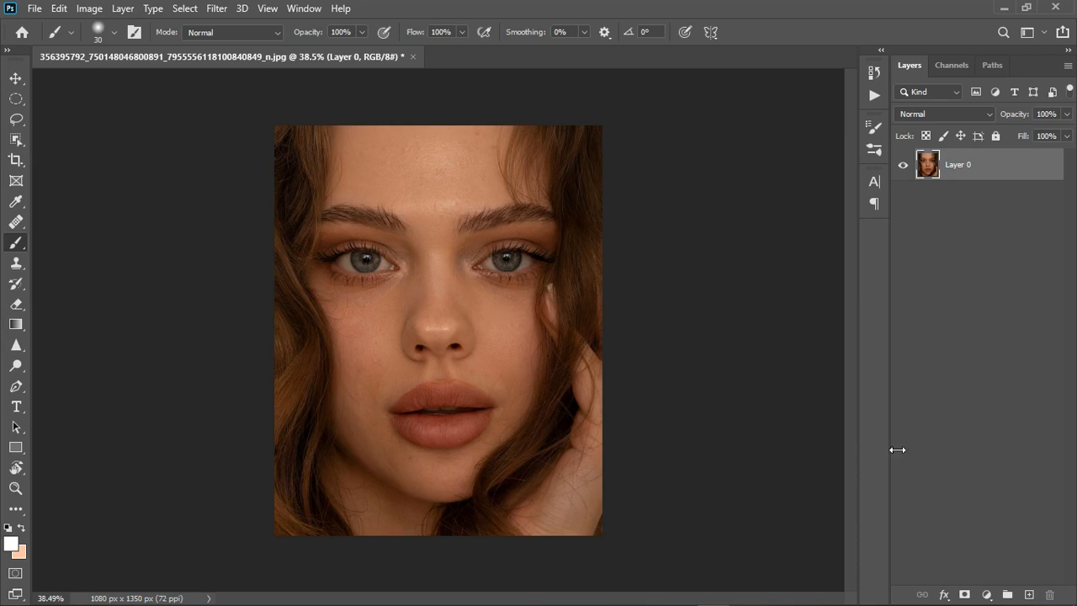
- Add a white (#ffffff) Solid Color fill layer above the portrait layer
{"action": "left_click", "coordinate": [988, 595]}
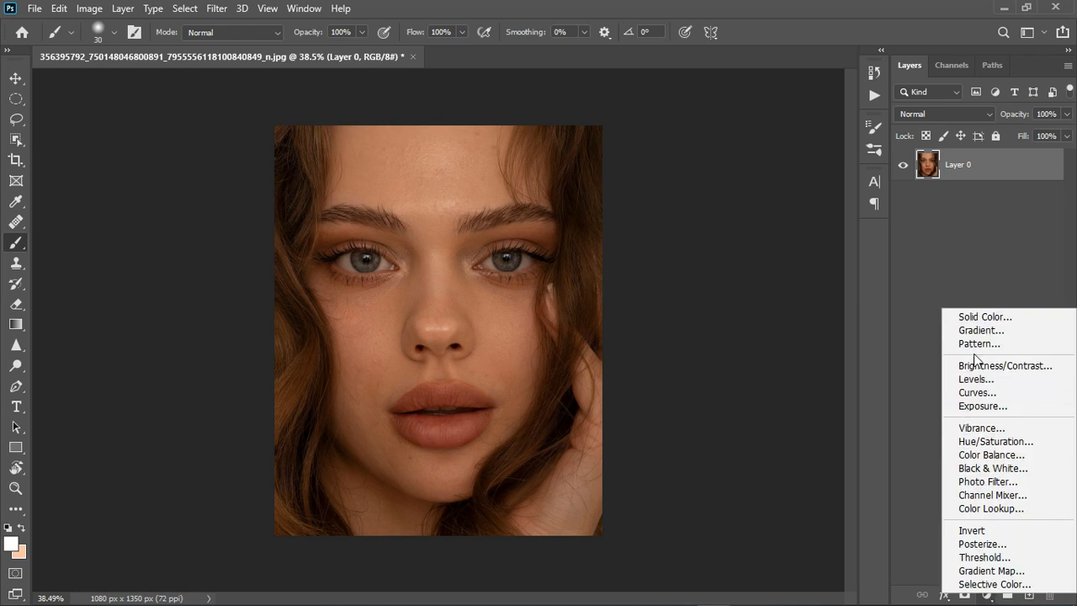
{"action": "left_click", "coordinate": [980, 317]}
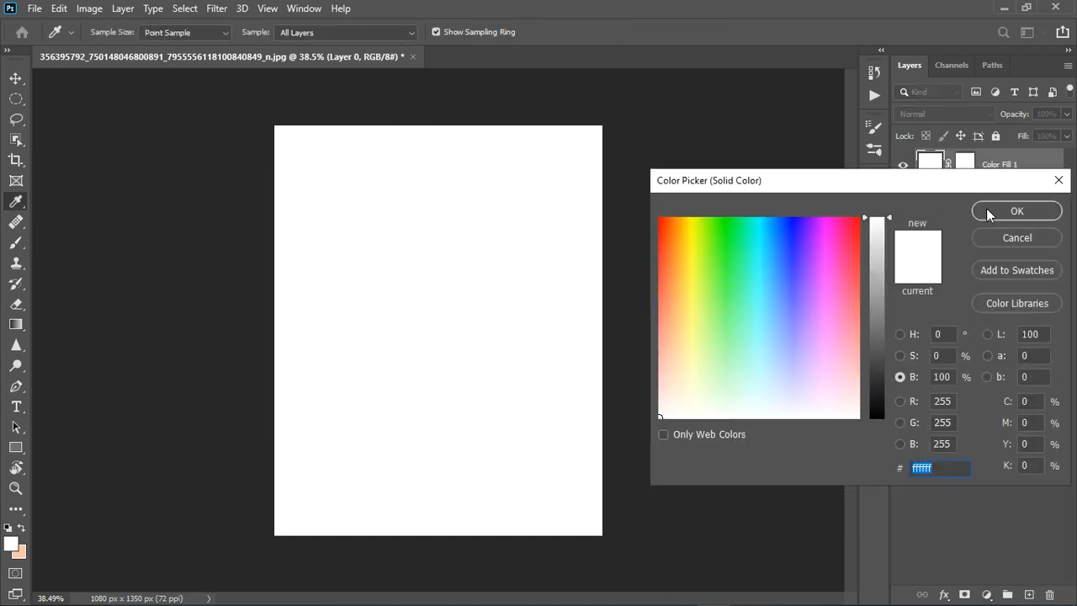
{"action": "left_click", "coordinate": [990, 210]}
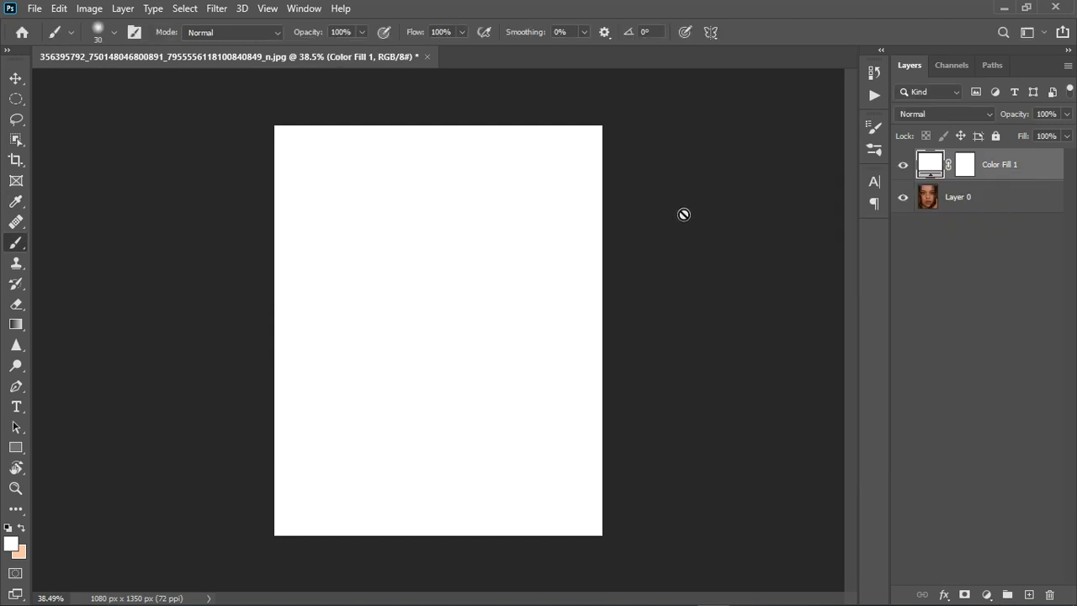
- Recolour the fill layer using the skin tone sampled beside the left-hand eye's inner corner, brightened to #c49886, hiding the layer while sampling
{"action": "left_click", "coordinate": [903, 166]}
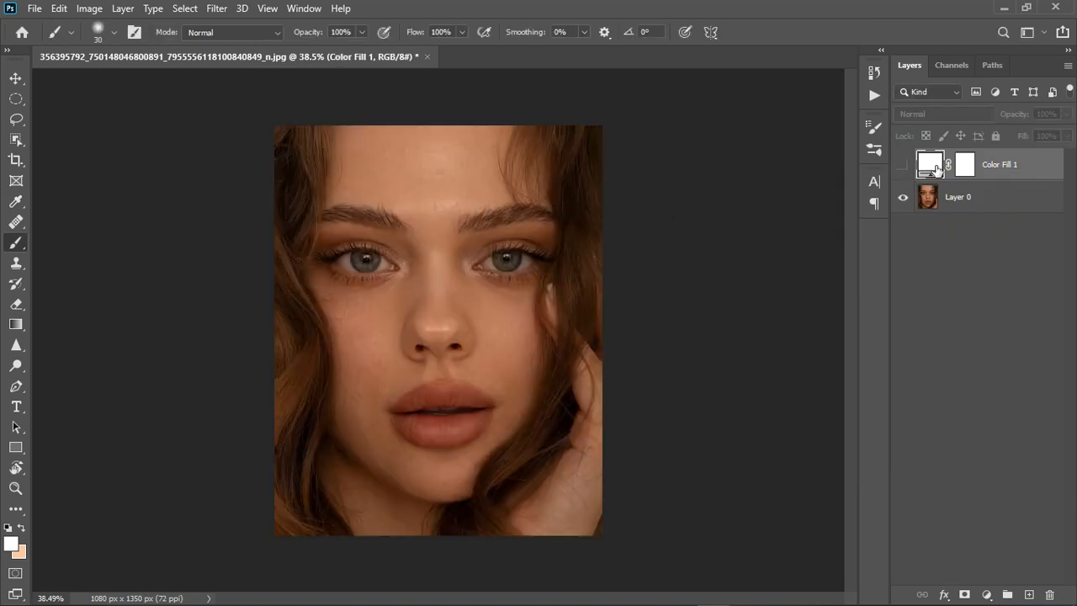
{"action": "double_click", "coordinate": [932, 172]}
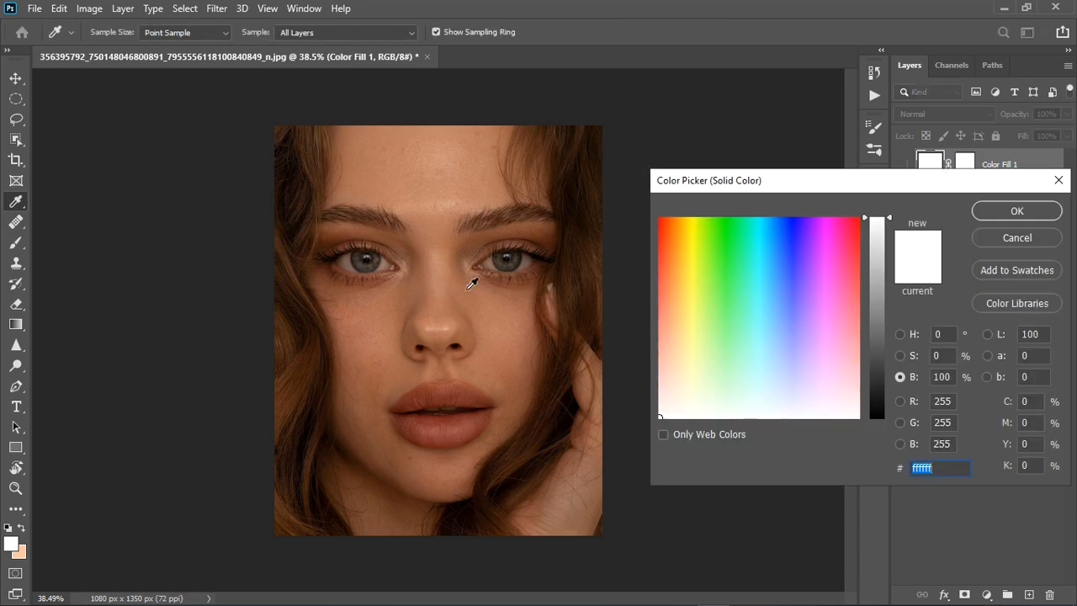
{"action": "left_click", "coordinate": [387, 271]}
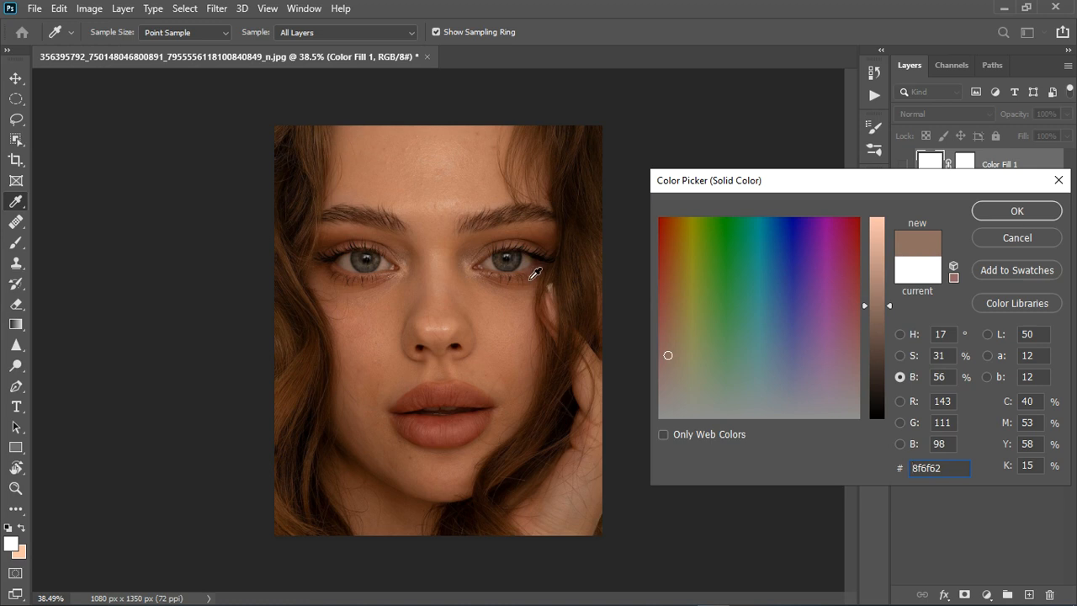
{"action": "left_click_drag", "start_coordinate": [885, 307], "coordinate": [890, 265]}
{"action": "left_click", "coordinate": [994, 212]}
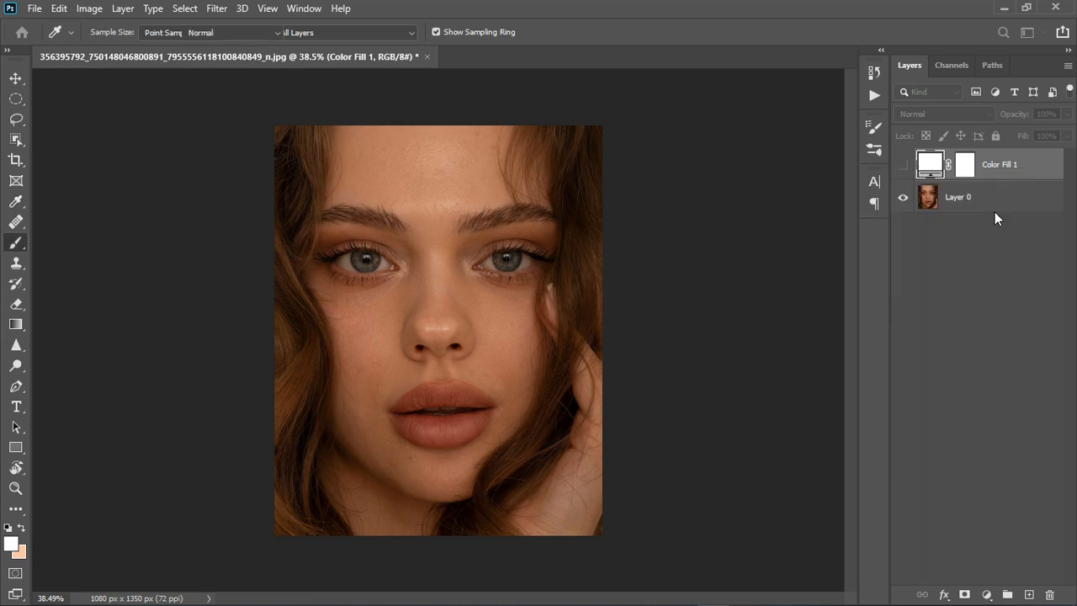
{"action": "left_click", "coordinate": [905, 164]}
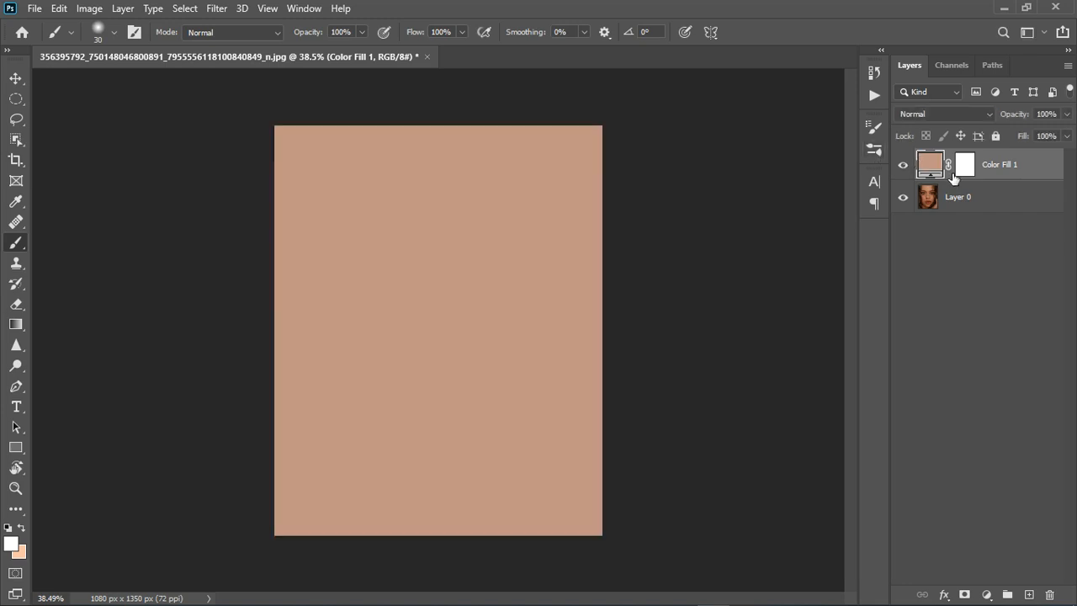
- Set the colour fill layer's blend mode to Divide and compare the portrait with and without it
{"action": "left_click", "coordinate": [934, 110]}
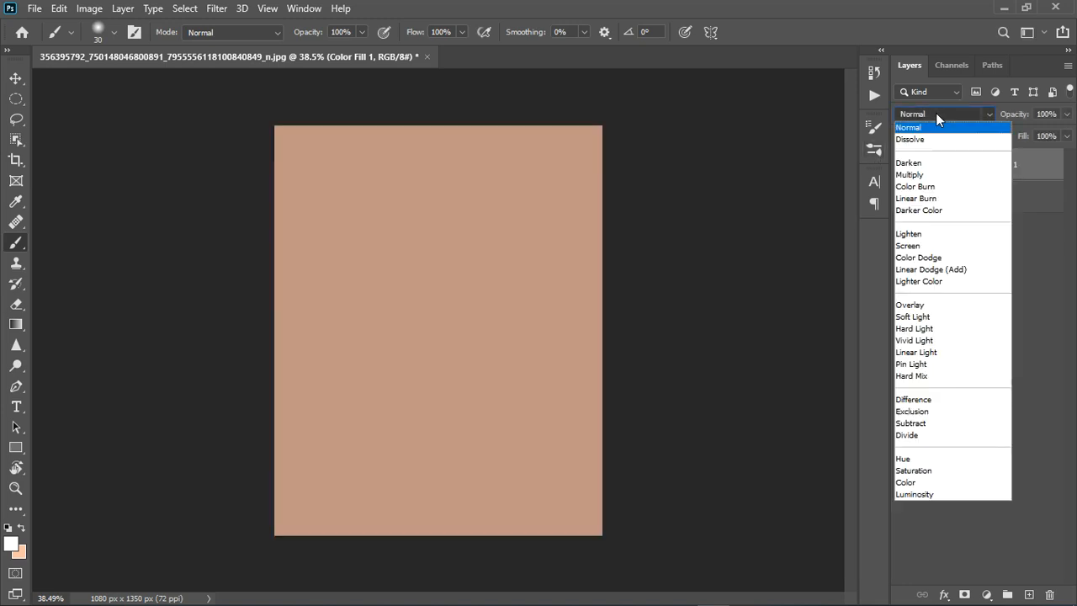
{"action": "left_click", "coordinate": [925, 434]}
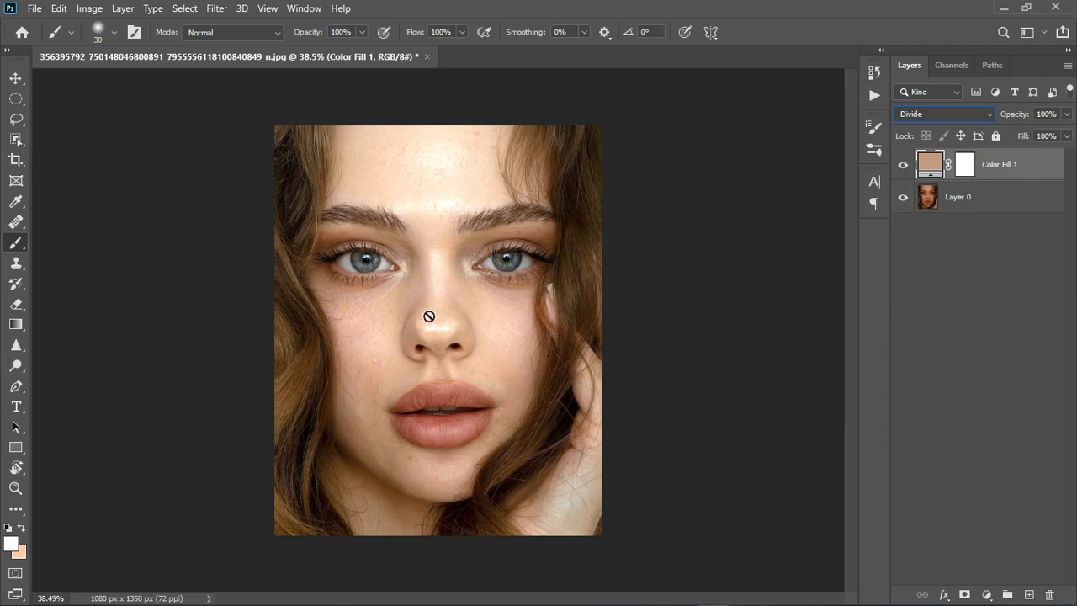
{"action": "left_click", "coordinate": [903, 165]}
{"action": "left_click", "coordinate": [906, 166]}
{"action": "left_click", "coordinate": [907, 168]}
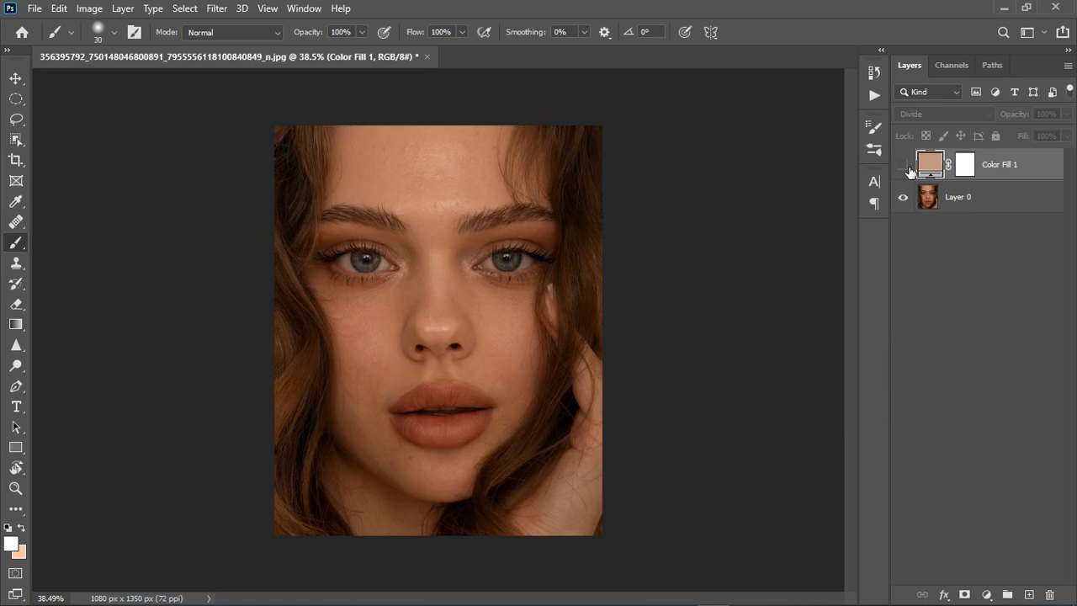
{"action": "left_click", "coordinate": [903, 166]}
- Brighten the fill layer's colour to #e4b19c to soften the Divide effect
{"action": "scroll", "coordinate": [477, 267], "scroll_direction": "up", "scroll_amount": 1}
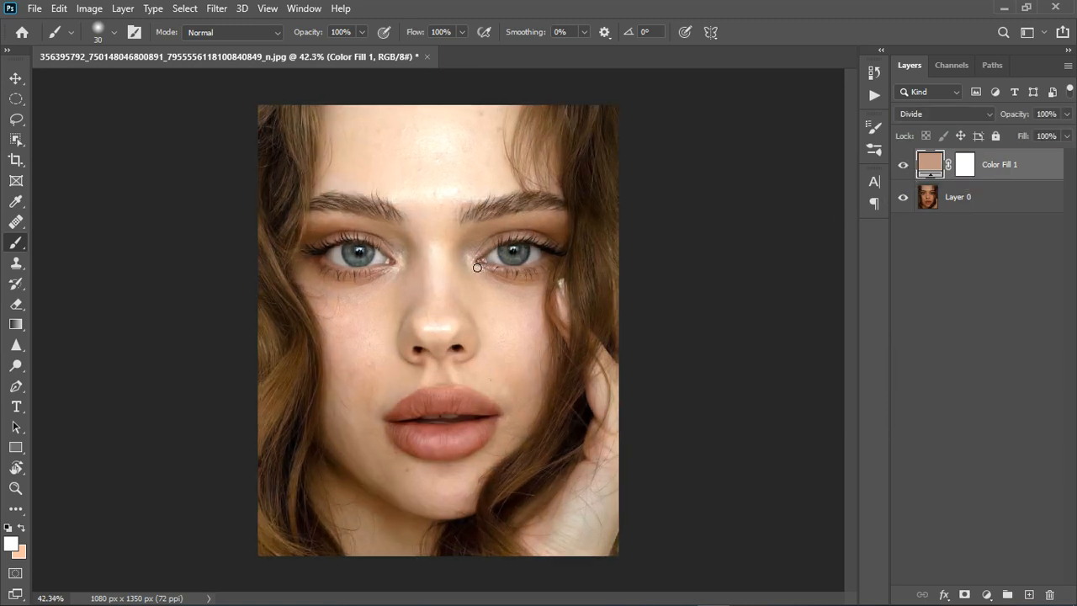
{"action": "scroll", "coordinate": [477, 267], "scroll_direction": "up", "scroll_amount": 1}
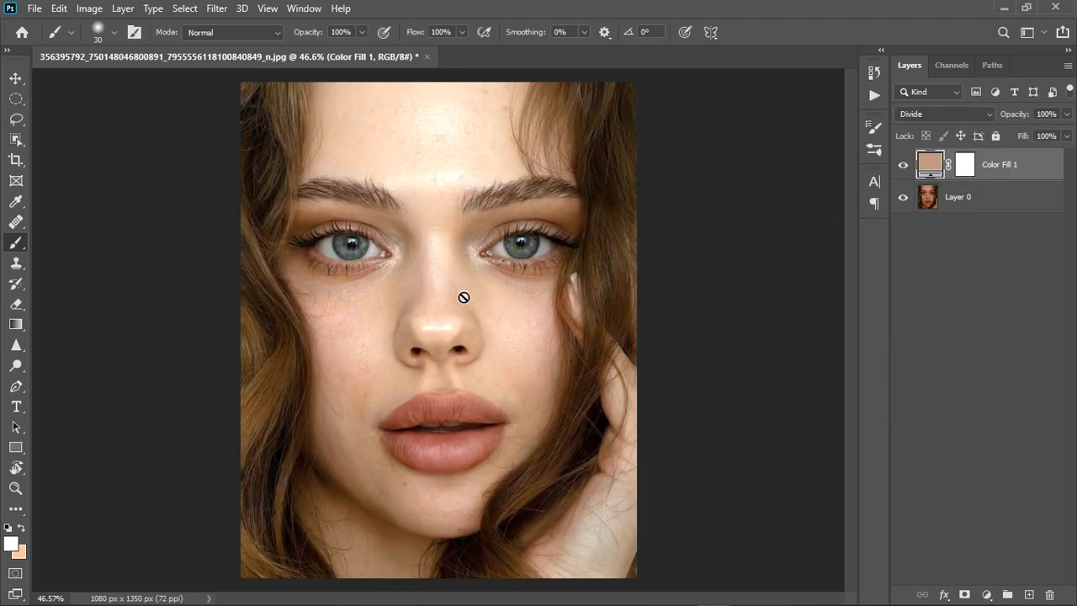
{"action": "scroll", "coordinate": [463, 297], "scroll_direction": "down", "scroll_amount": 1}
{"action": "double_click", "coordinate": [935, 164]}
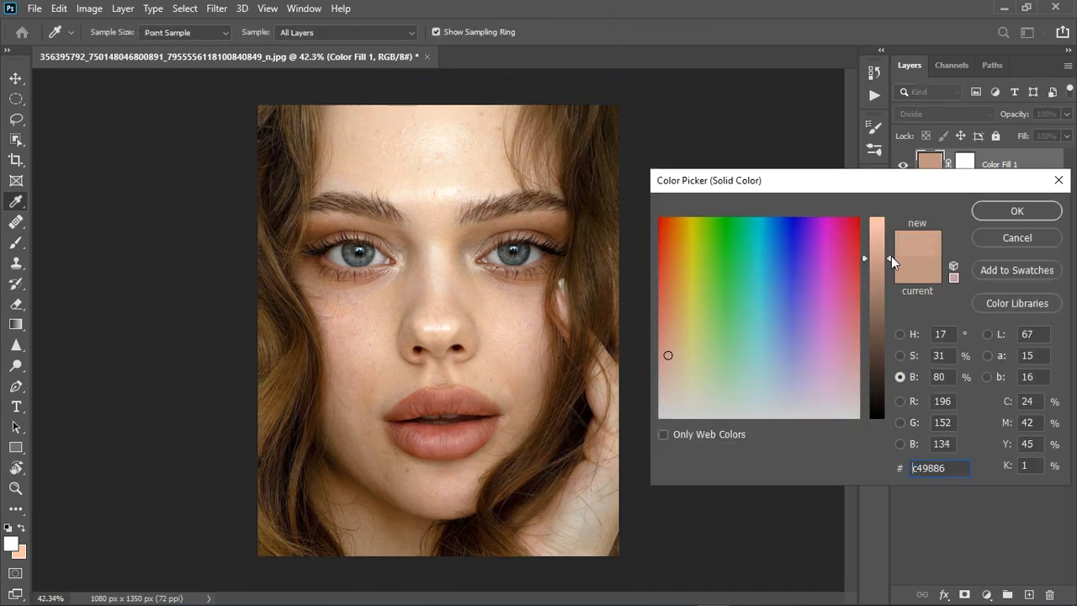
{"action": "left_click_drag", "start_coordinate": [891, 256], "coordinate": [891, 238]}
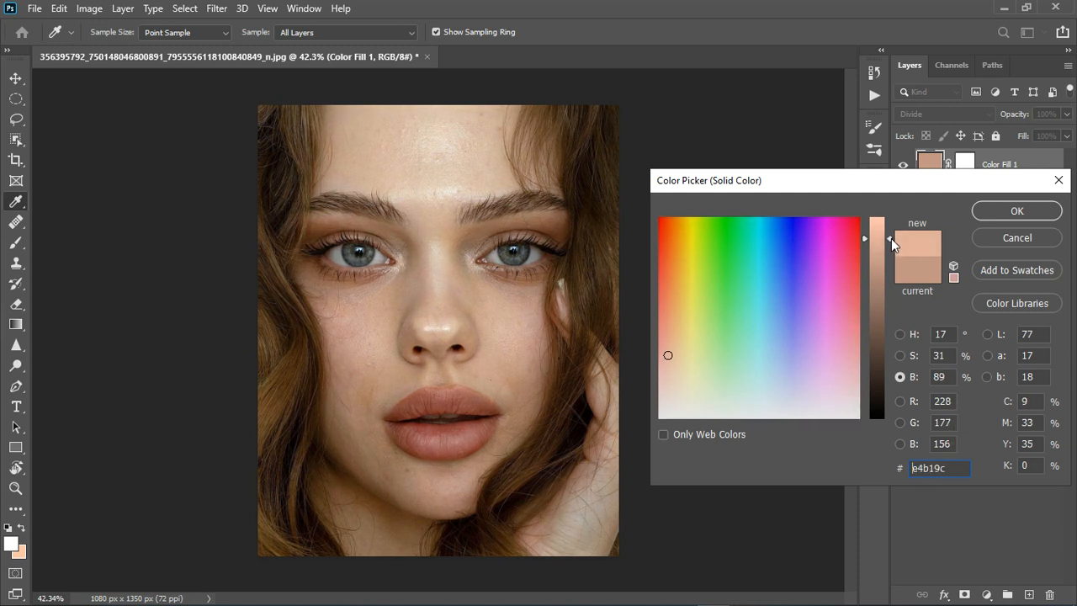
{"action": "left_click", "coordinate": [1016, 211]}
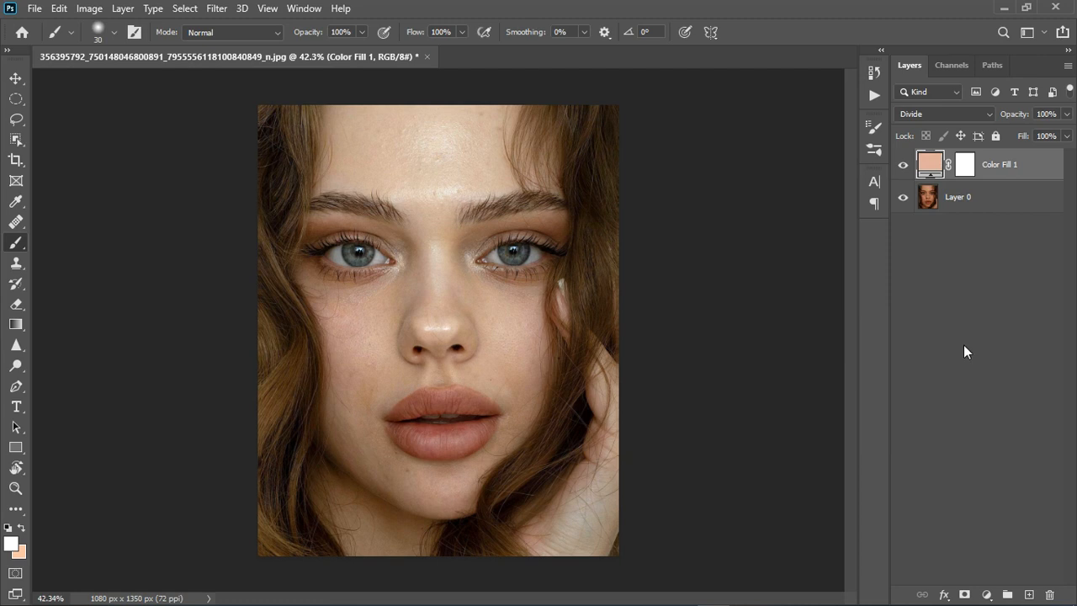
- Add a Hue/Saturation adjustment layer above the colour fill and clip it to that fill
{"action": "left_click", "coordinate": [986, 594]}
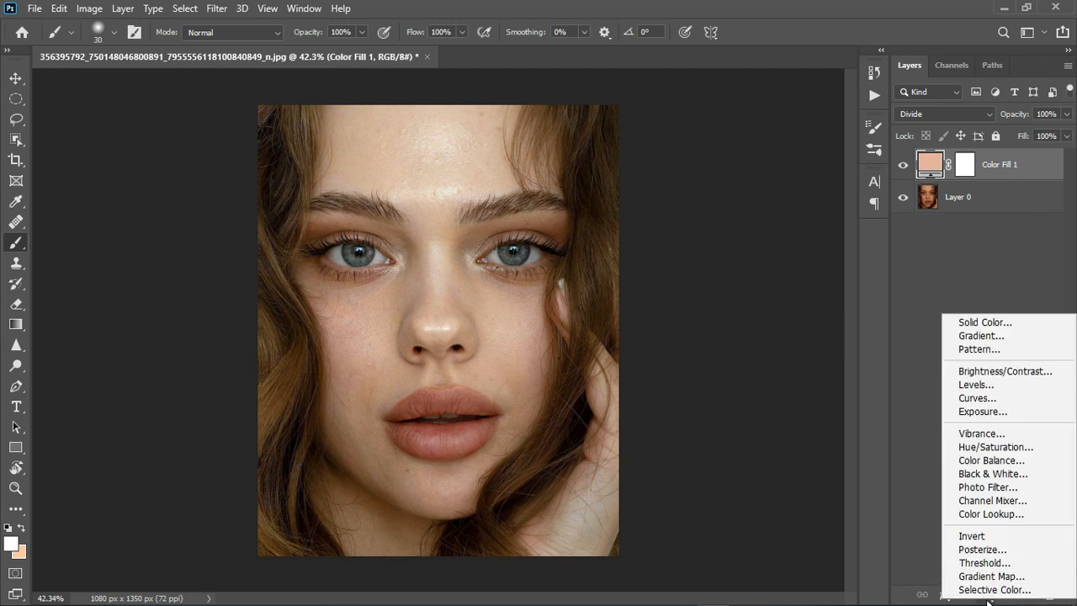
{"action": "left_click", "coordinate": [975, 449]}
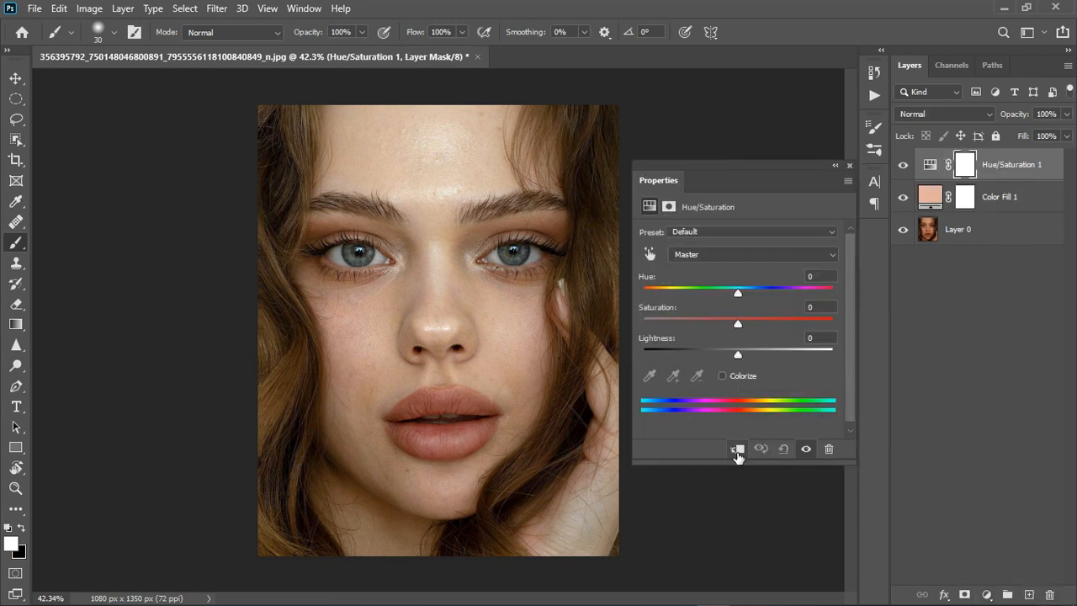
{"action": "left_click", "coordinate": [737, 451]}
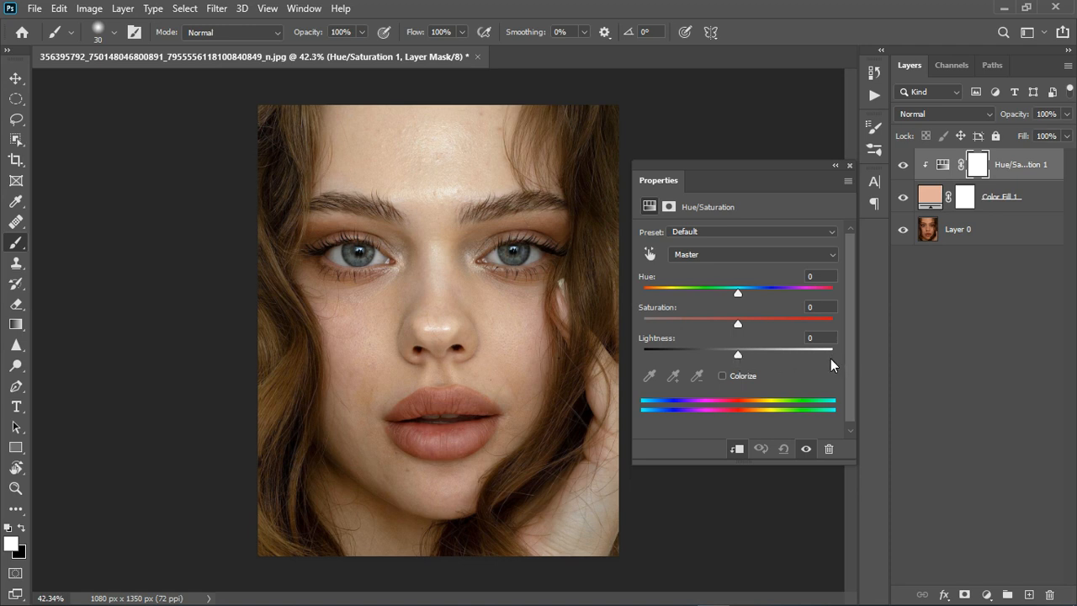
{"action": "mouse_move", "coordinate": [744, 350]}
{"action": "left_mouse_down"}
{"action": "mouse_move", "coordinate": [822, 356]}
{"action": "mouse_move", "coordinate": [670, 359]}
{"action": "mouse_move", "coordinate": [739, 359]}
{"action": "left_mouse_up"}
{"action": "left_click", "coordinate": [783, 449]}
{"action": "mouse_move", "coordinate": [736, 321]}
{"action": "left_mouse_down"}
{"action": "mouse_move", "coordinate": [662, 334]}
{"action": "mouse_move", "coordinate": [835, 339]}
{"action": "mouse_move", "coordinate": [734, 337]}
{"action": "left_mouse_up"}
{"action": "left_click", "coordinate": [783, 448]}
- Set the clipped Hue/Saturation layer to Saturation -10 and Lightness +13, comparing the image with and without the adjustment
{"action": "left_click_drag", "start_coordinate": [737, 322], "coordinate": [749, 322]}
{"action": "left_click_drag", "start_coordinate": [748, 324], "coordinate": [728, 325]}
{"action": "left_click_drag", "start_coordinate": [738, 353], "coordinate": [753, 354]}
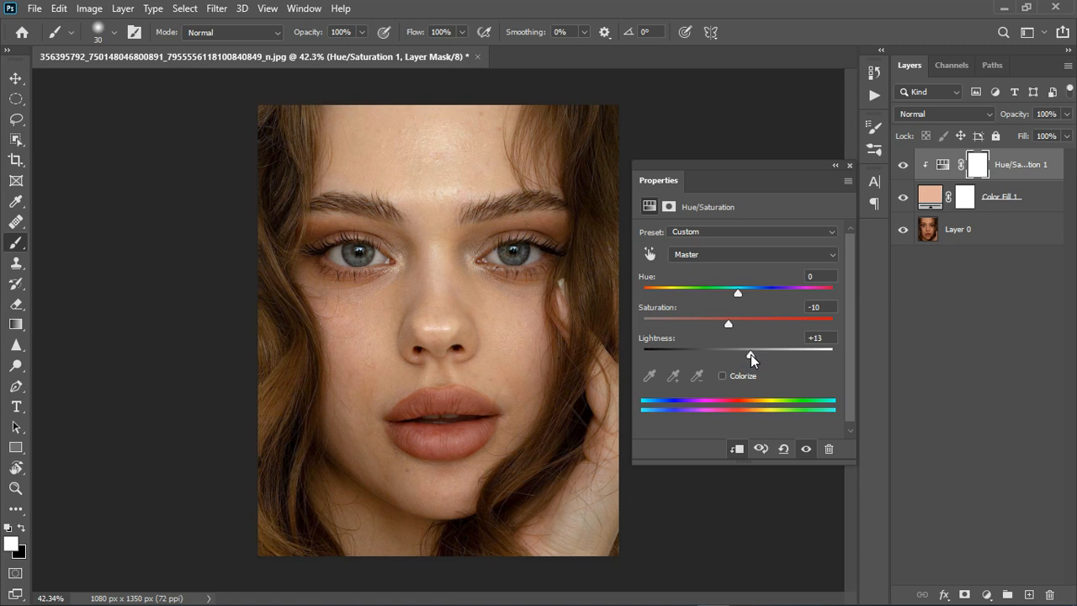
{"action": "left_click_drag", "start_coordinate": [751, 354], "coordinate": [749, 355]}
{"action": "left_click", "coordinate": [812, 454]}
{"action": "left_click", "coordinate": [812, 454]}
{"action": "left_click_drag", "start_coordinate": [756, 353], "coordinate": [751, 353]}
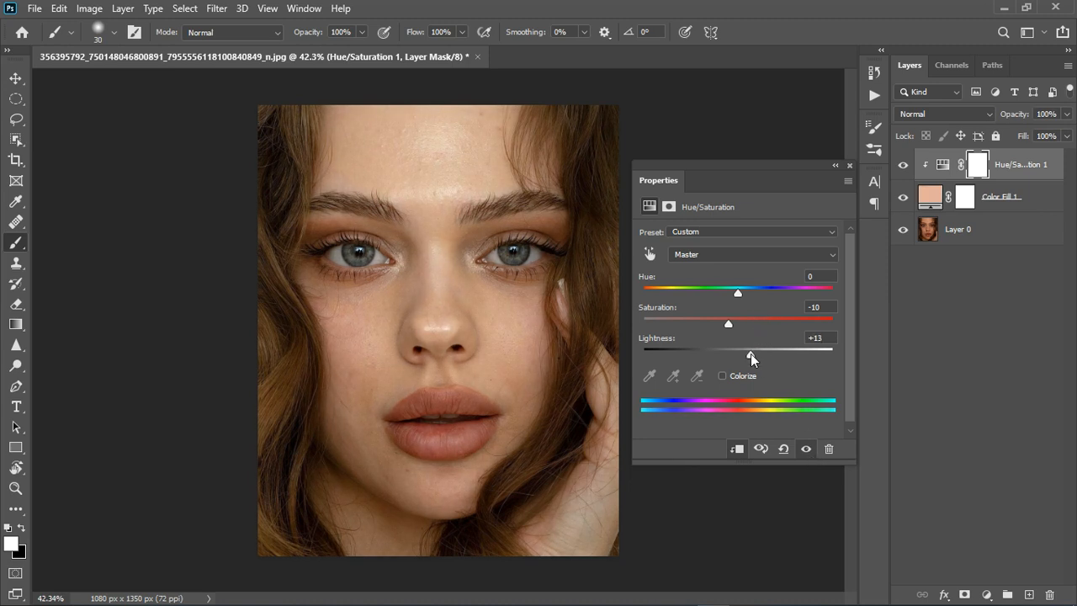
{"action": "left_click", "coordinate": [849, 165]}
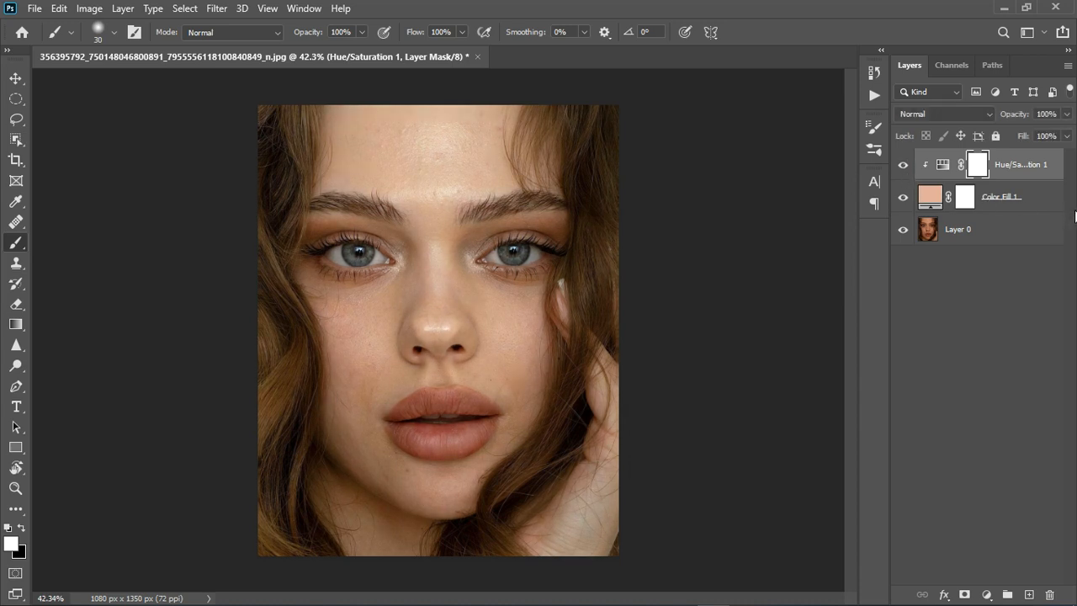
- Group the Hue/Saturation and colour fill layers and name the group "color profile"
{"action": "left_click", "coordinate": [1038, 202], "text": "shift"}
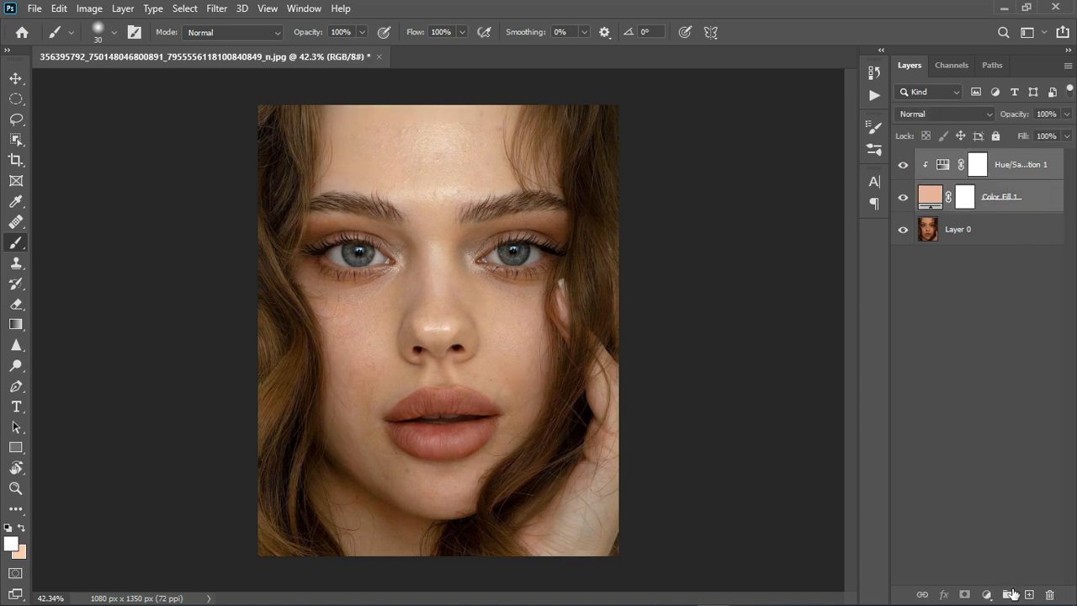
{"action": "key", "text": "ctrl+g"}
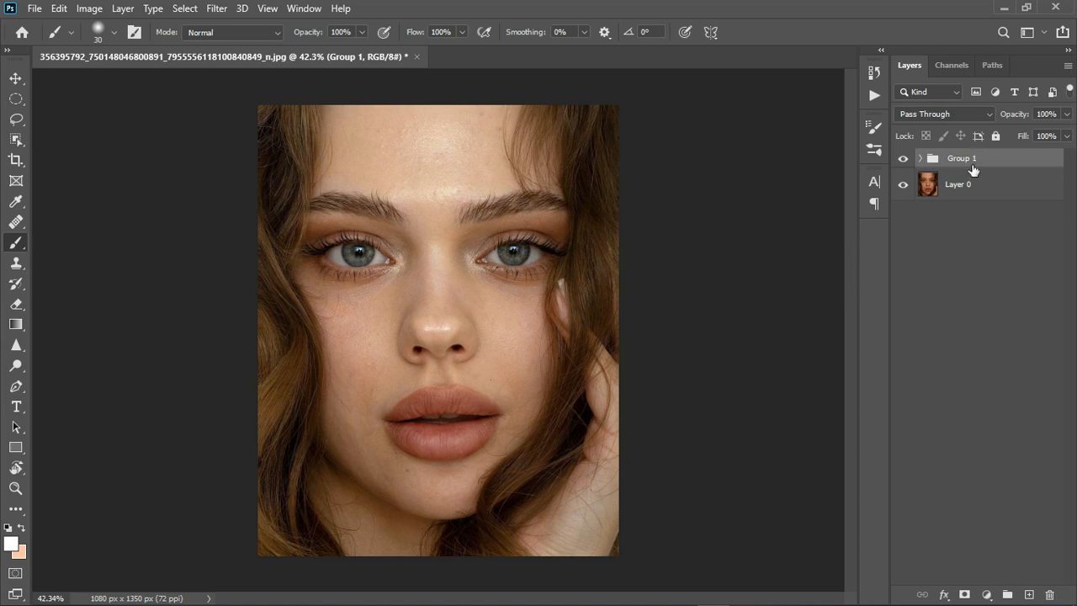
{"action": "double_click", "coordinate": [981, 166]}
{"action": "type", "text": "color profile"}
{"action": "key", "text": "Return"}
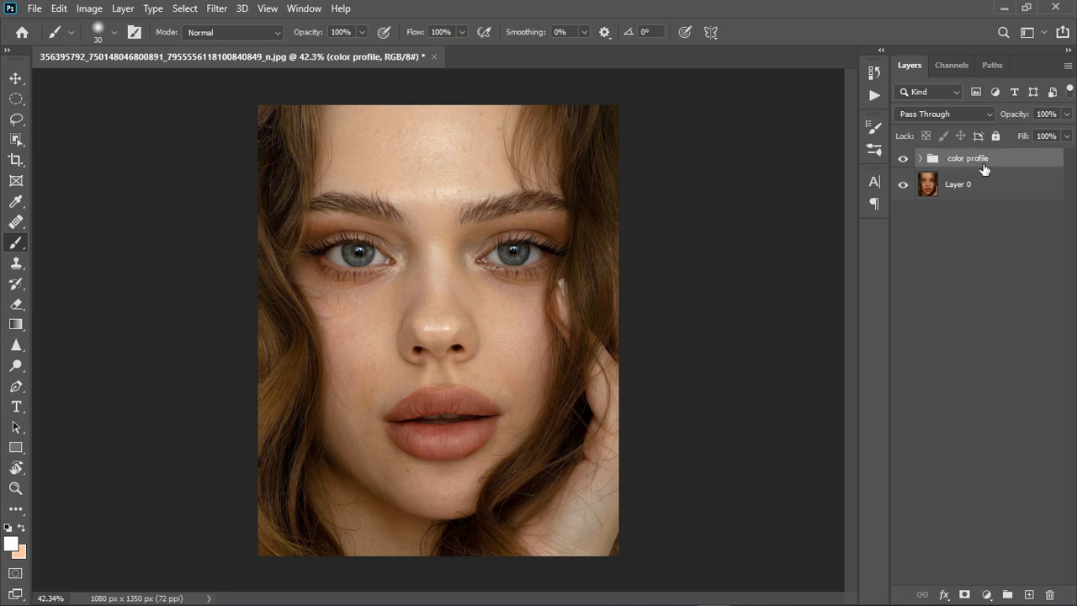
- Stamp all visible layers into a new merged layer above the "color profile" group
{"action": "scroll", "coordinate": [467, 311], "scroll_direction": "down", "scroll_amount": 2}
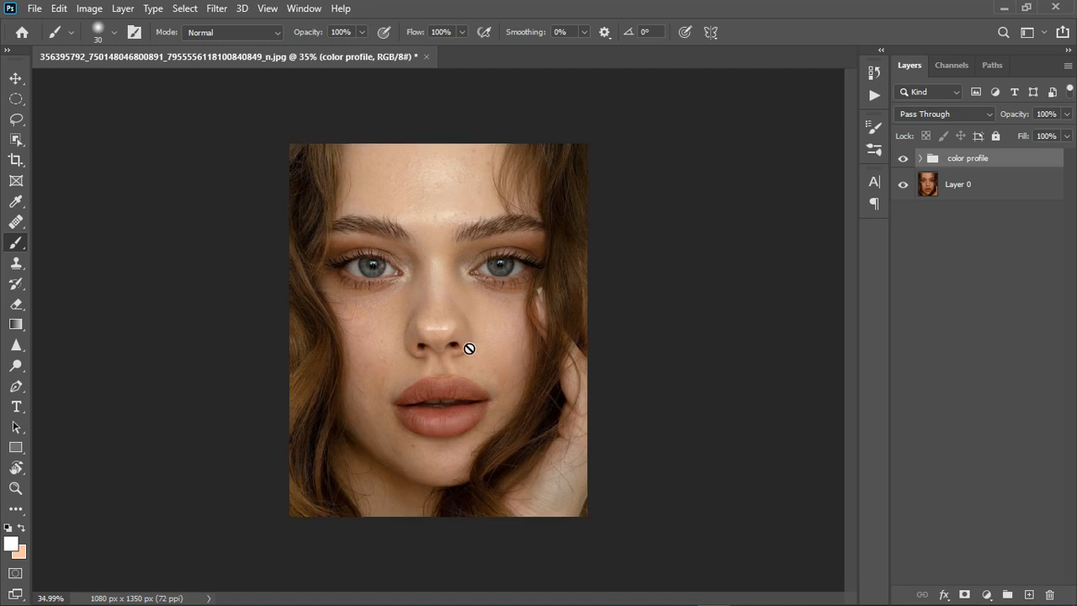
{"action": "scroll", "coordinate": [470, 345], "scroll_direction": "up", "scroll_amount": 2}
{"action": "scroll", "coordinate": [470, 344], "scroll_direction": "down", "scroll_amount": 2}
{"action": "key", "text": "ctrl+shift+alt+e"}
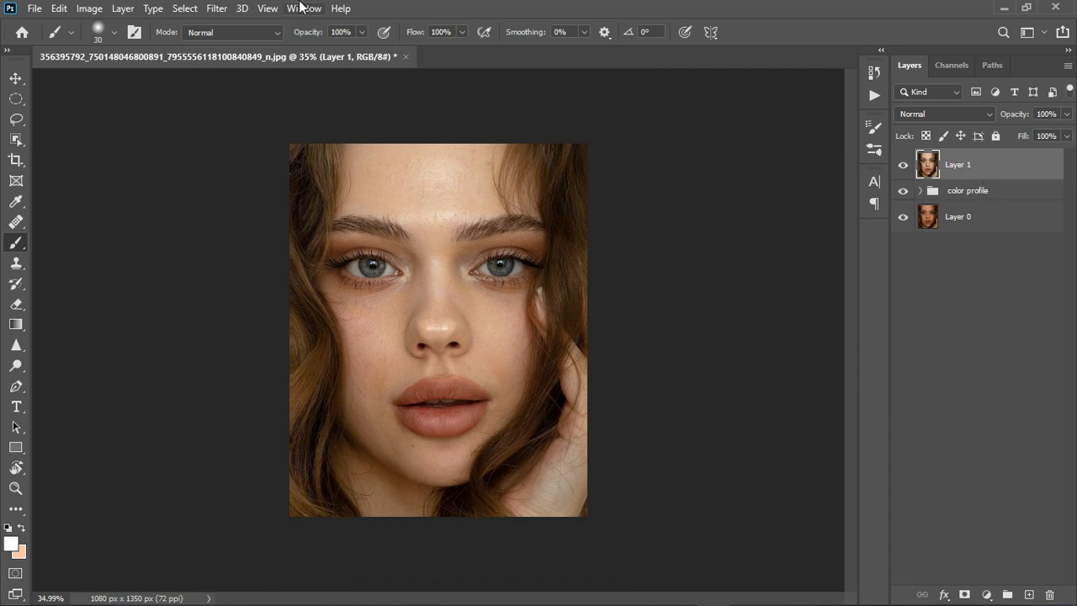
- Open Liquify on the merged layer and use the Face tool to reduce the left-hand eye's height to -55, comparing with the preview
{"action": "left_click", "coordinate": [217, 10]}
{"action": "left_click", "coordinate": [245, 135]}
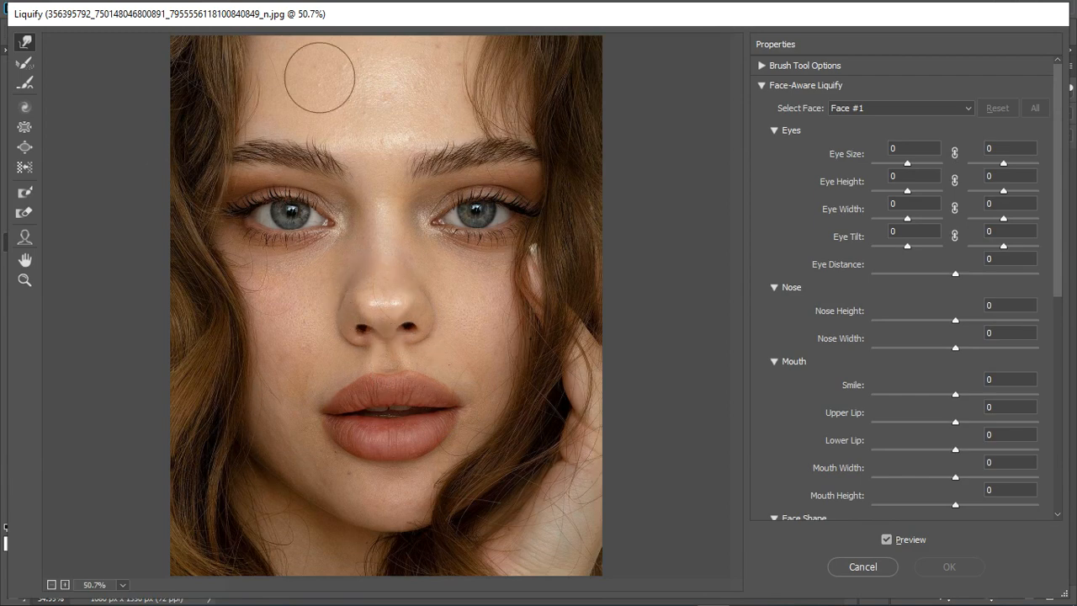
{"action": "left_click", "coordinate": [26, 240]}
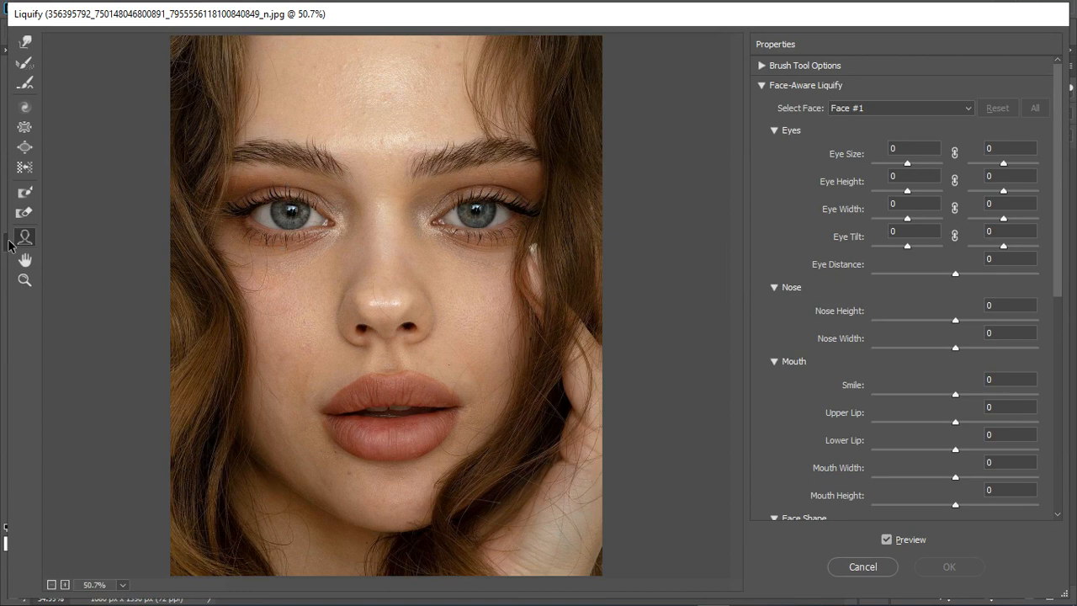
{"action": "mouse_move", "coordinate": [382, 263]}
{"action": "scroll", "coordinate": [439, 220], "scroll_direction": "up", "scroll_amount": 6}
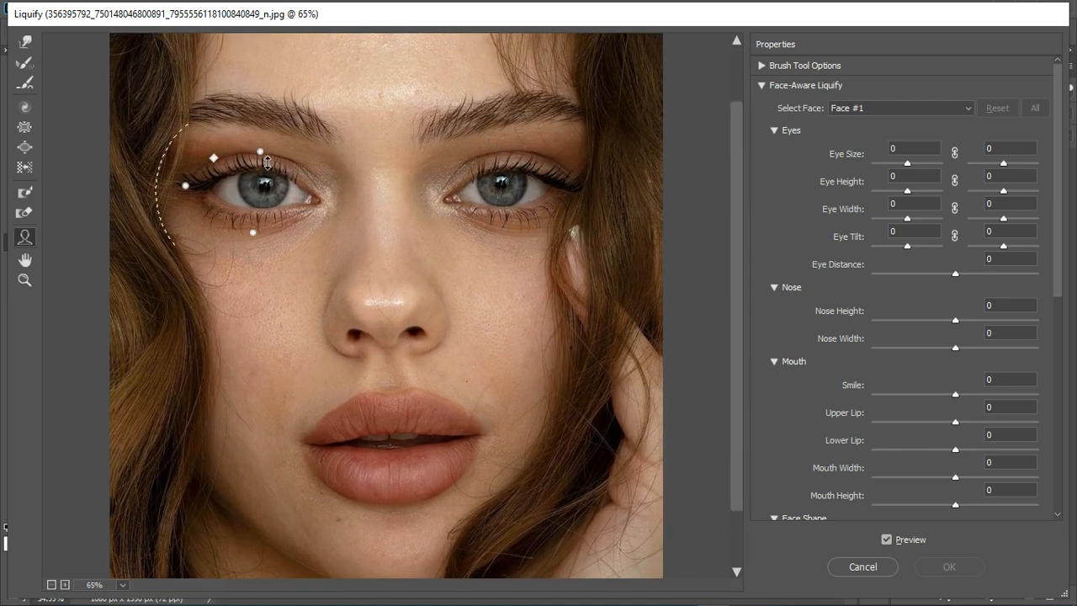
{"action": "left_click_drag", "start_coordinate": [267, 174], "coordinate": [260, 230]}
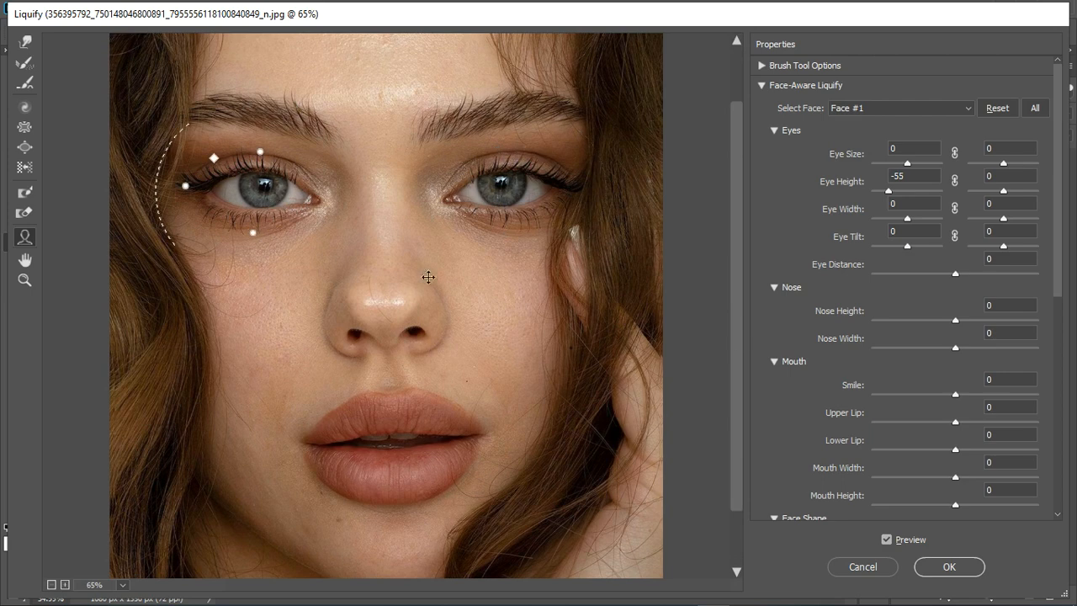
{"action": "left_click", "coordinate": [887, 539]}
{"action": "left_click", "coordinate": [889, 540]}
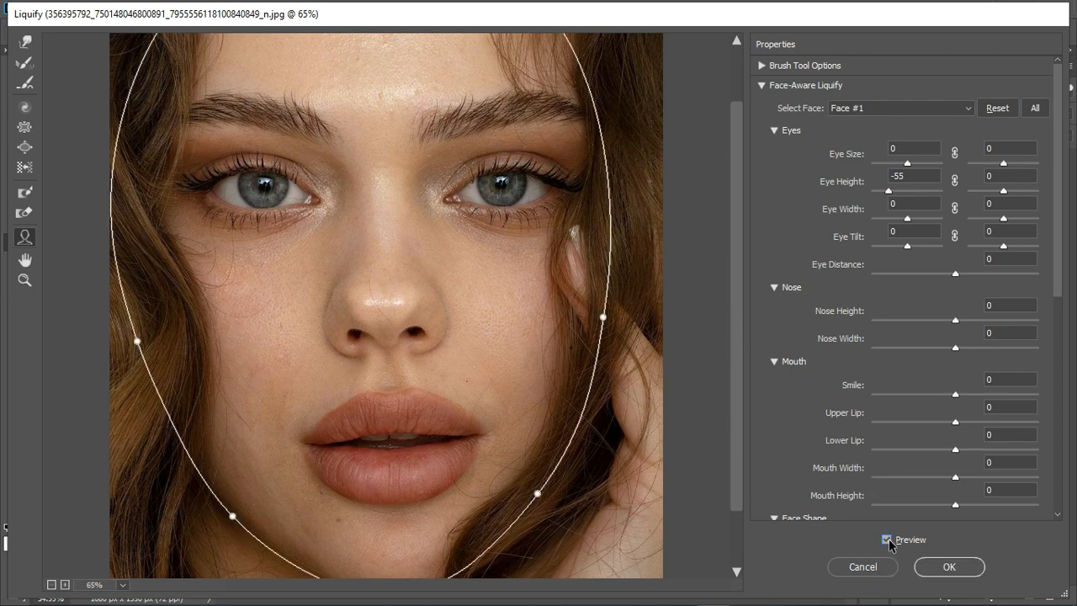
{"action": "left_click", "coordinate": [889, 541]}
{"action": "left_click", "coordinate": [888, 541]}
- Reshape the nose with the Face tool to Nose Height 2 and Nose Width -16
{"action": "mouse_move", "coordinate": [407, 334]}
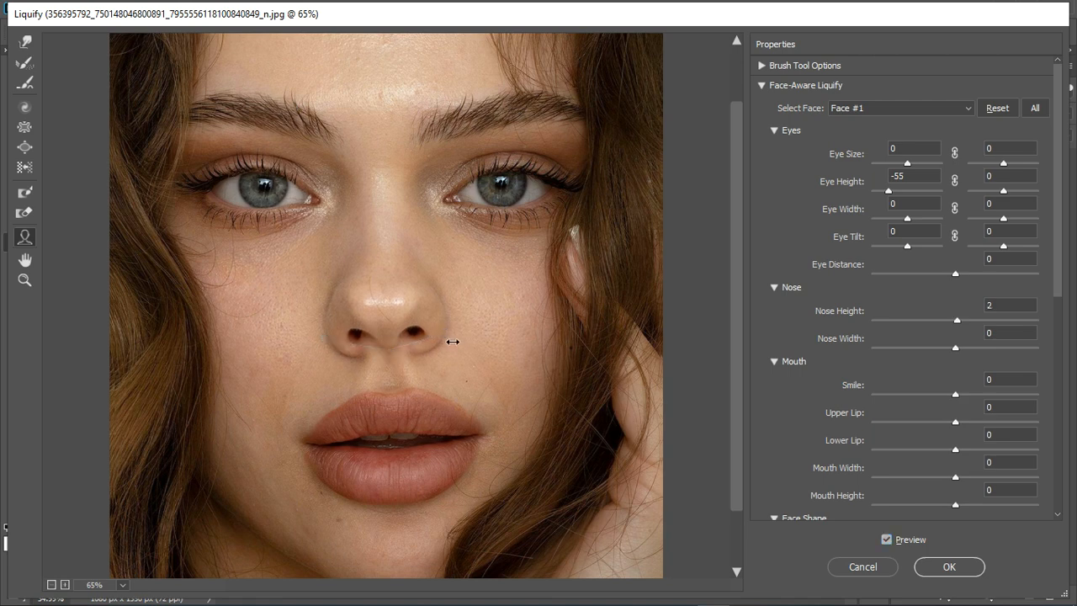
{"action": "scroll", "coordinate": [402, 237], "scroll_direction": "down", "scroll_amount": 6}
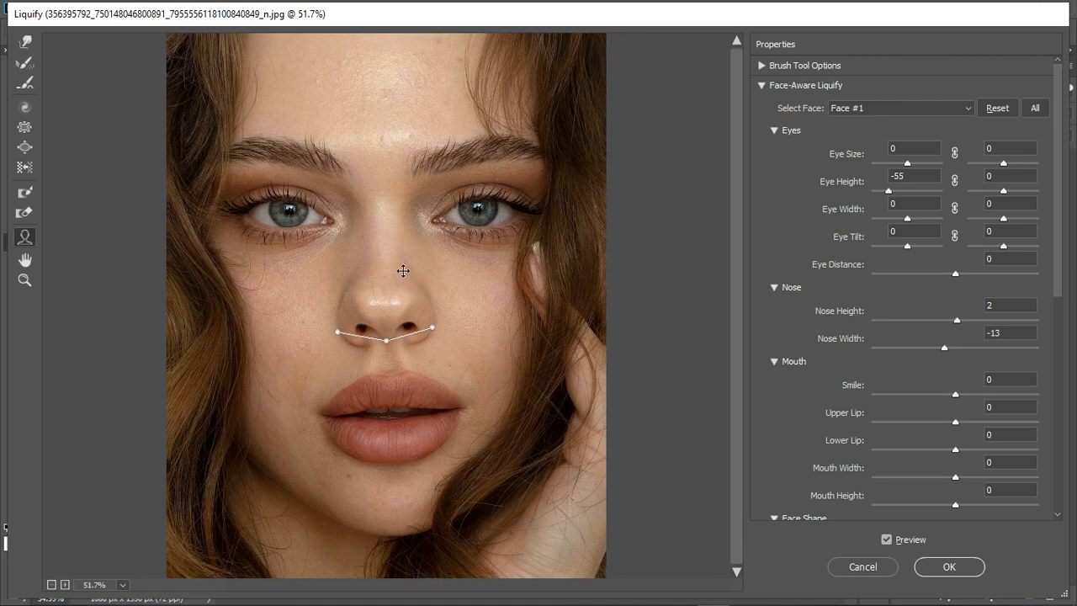
{"action": "scroll", "coordinate": [439, 344], "scroll_direction": "down", "scroll_amount": 2}
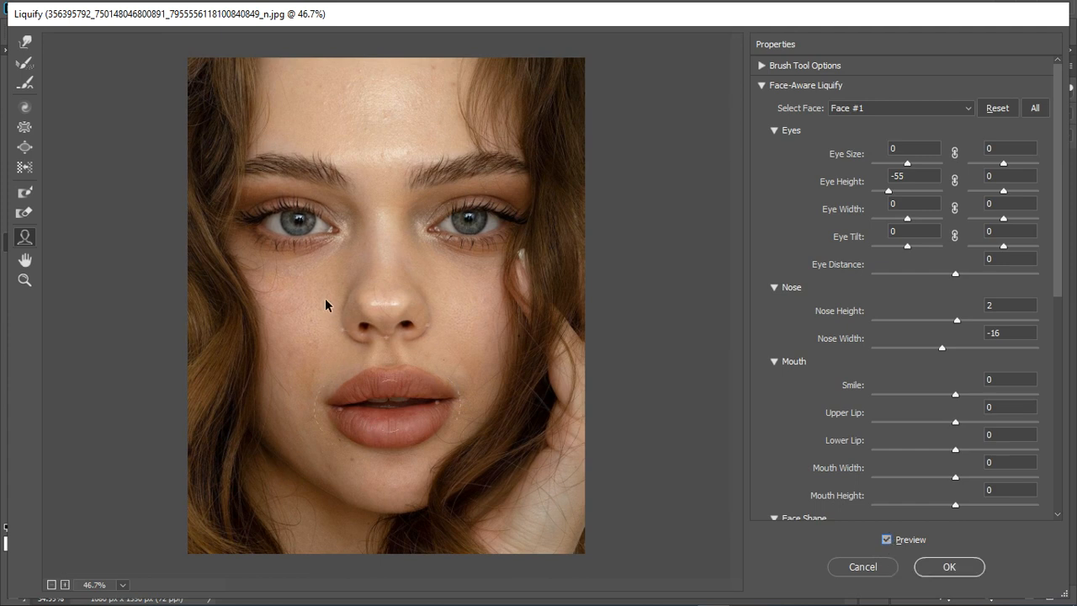
- Choose the Twirl Clockwise tool and enlarge its brush to surround the mouth
{"action": "scroll", "coordinate": [326, 304], "scroll_direction": "down", "scroll_amount": 1}
{"action": "scroll", "coordinate": [398, 454], "scroll_direction": "up", "scroll_amount": 2}
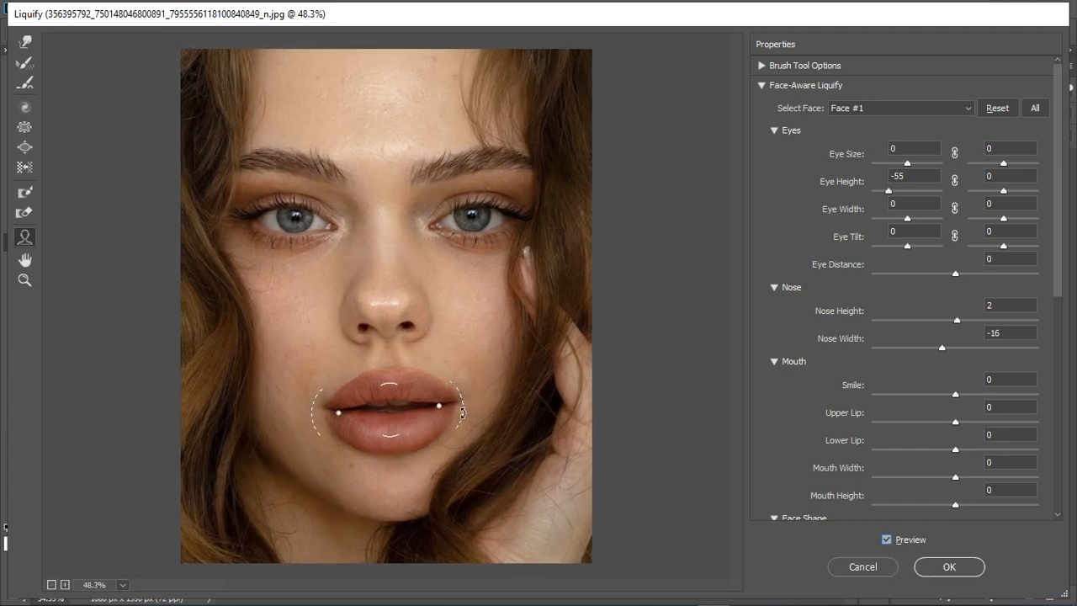
{"action": "scroll", "coordinate": [384, 425], "scroll_direction": "up", "scroll_amount": 3}
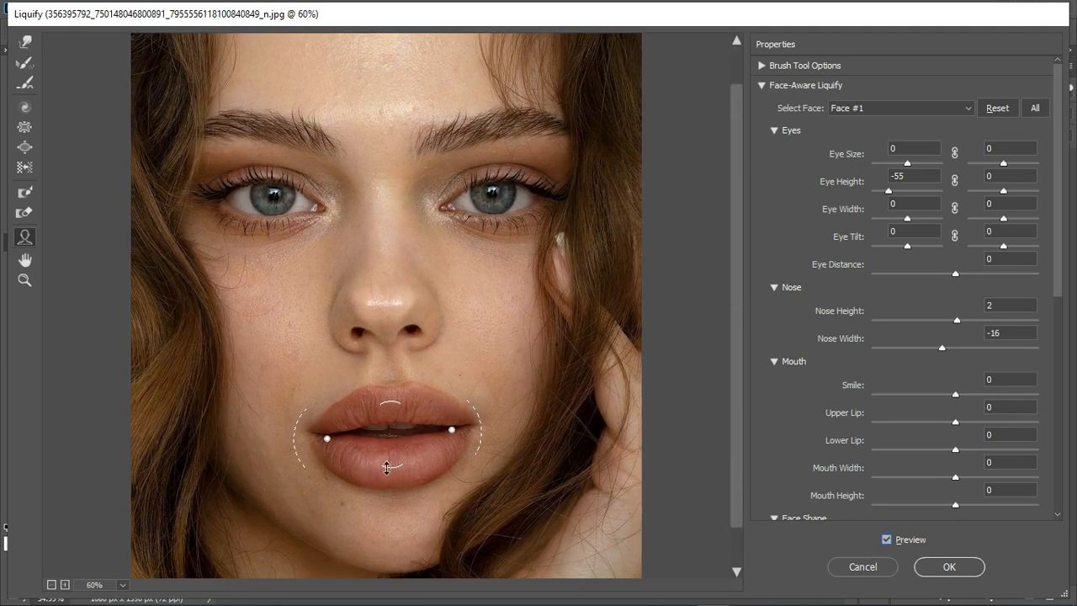
{"action": "left_click", "coordinate": [25, 105]}
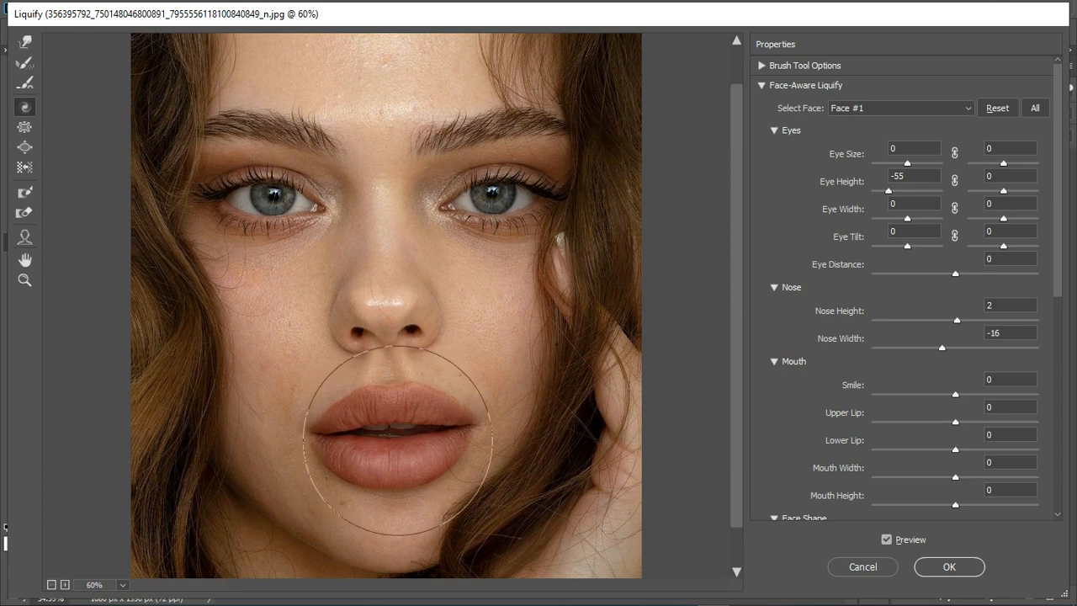
{"action": "key", "text": "bracketright"}
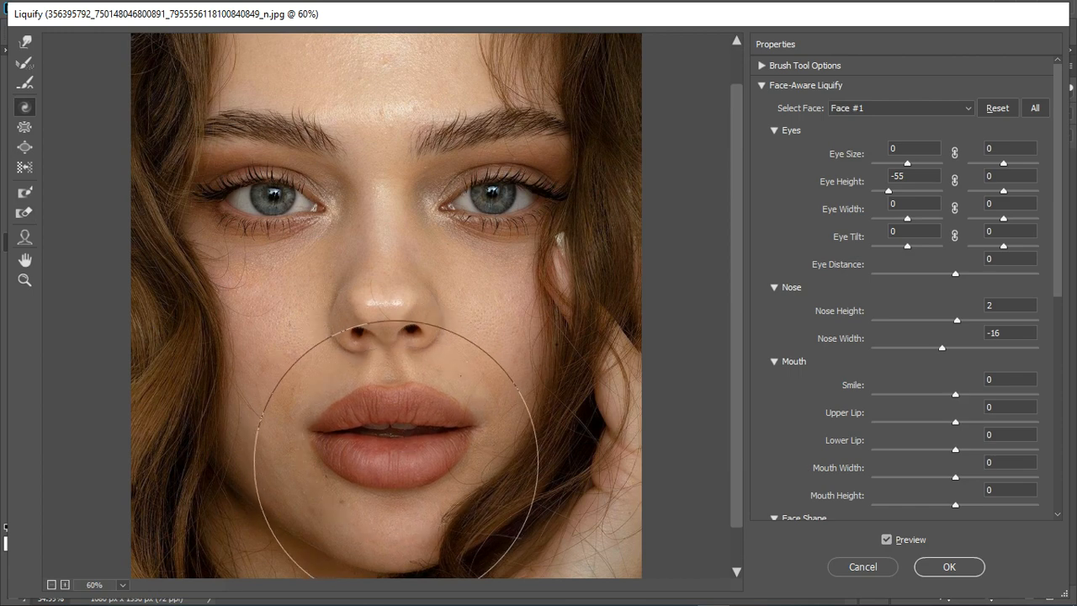
{"action": "scroll", "coordinate": [312, 216], "scroll_direction": "down", "scroll_amount": 3}
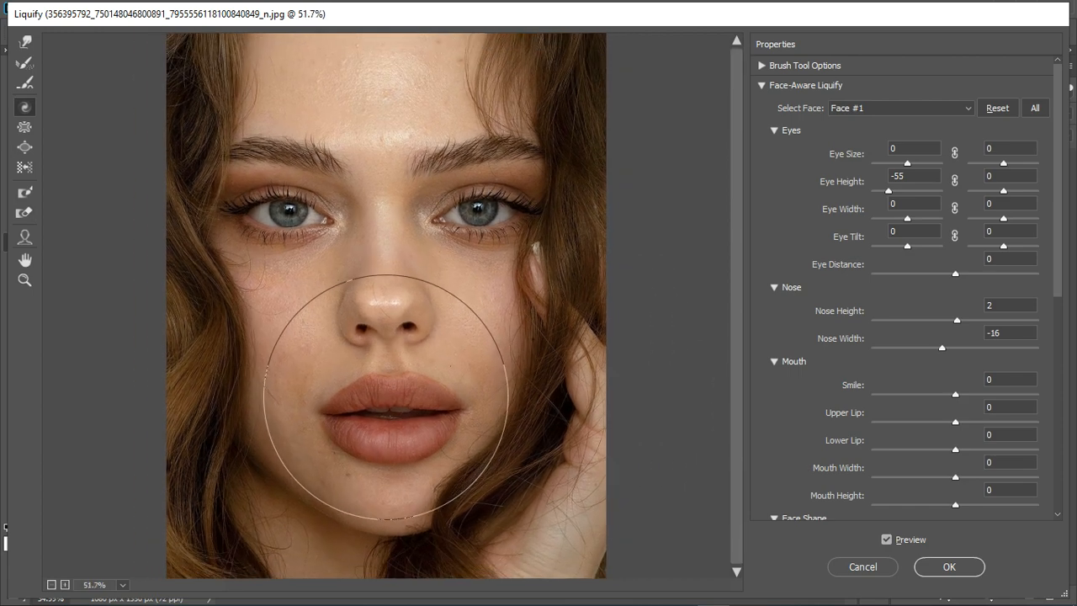
- Compare the portrait with and without the Liquify changes using the preview
{"action": "left_click", "coordinate": [889, 541]}
{"action": "left_click", "coordinate": [888, 540]}
{"action": "left_click", "coordinate": [888, 540]}
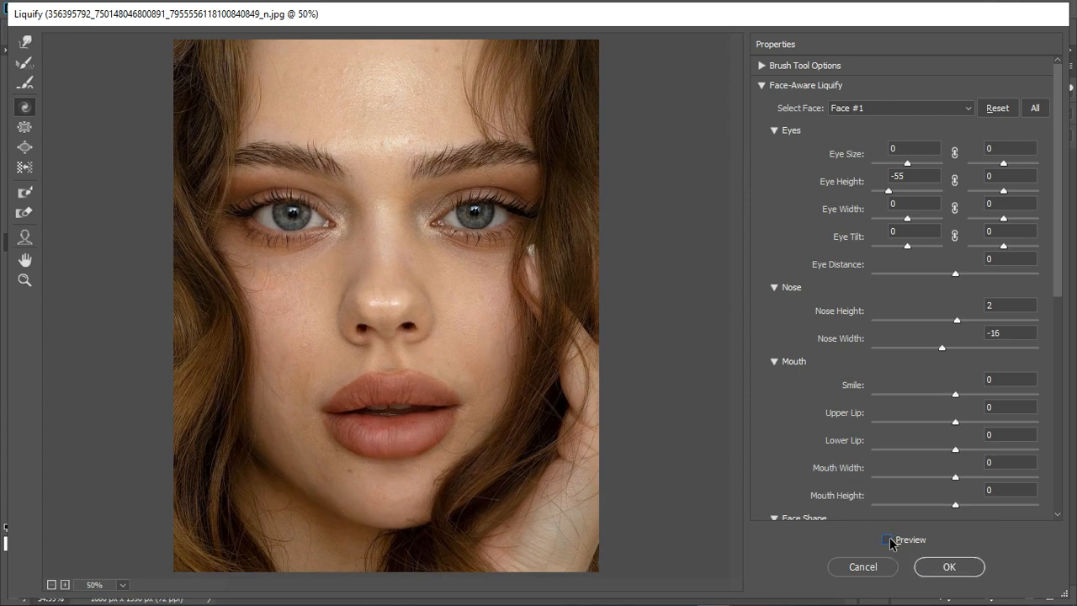
{"action": "left_click", "coordinate": [888, 540]}
- Use the Forward Warp tool around the lower lip and the left-hand corner of the mouth
{"action": "scroll", "coordinate": [420, 469], "scroll_direction": "up", "scroll_amount": 2}
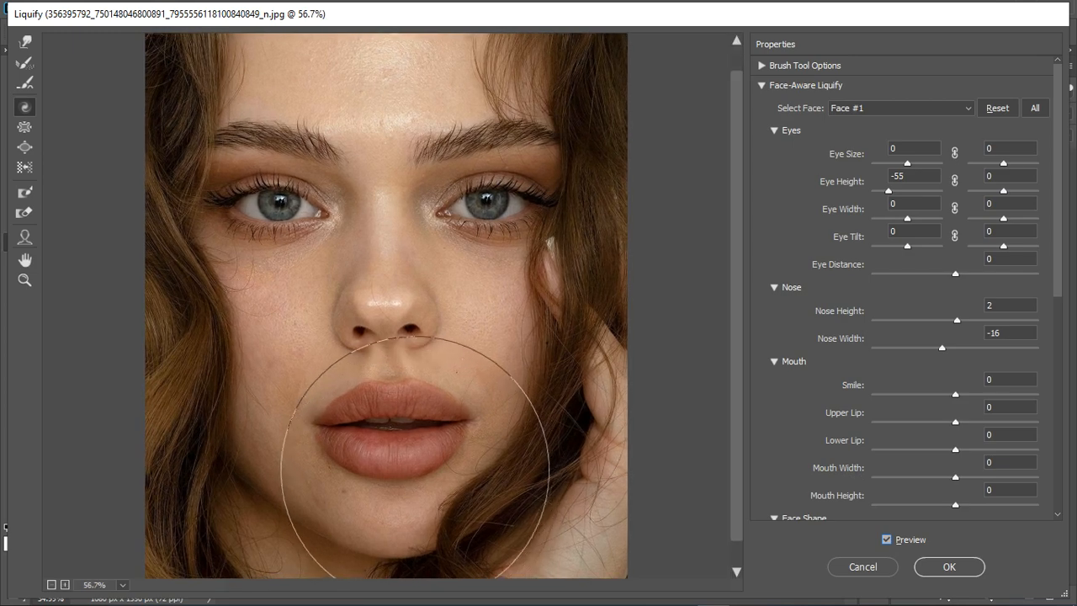
{"action": "left_click", "coordinate": [26, 42]}
{"action": "scroll", "coordinate": [385, 444], "scroll_direction": "up", "scroll_amount": 2}
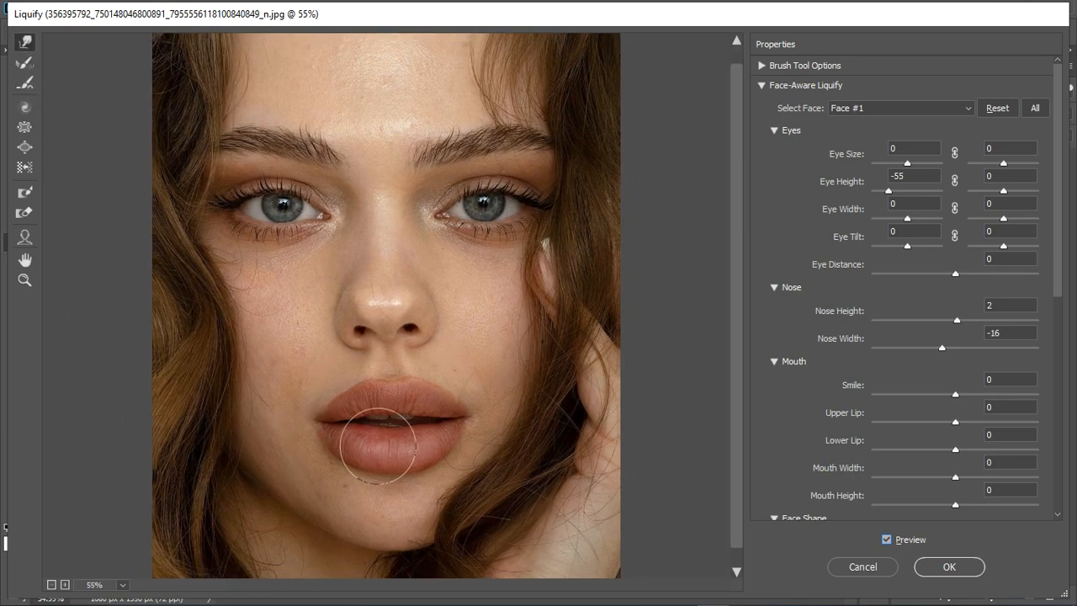
{"action": "scroll", "coordinate": [384, 492], "scroll_direction": "up", "scroll_amount": 1}
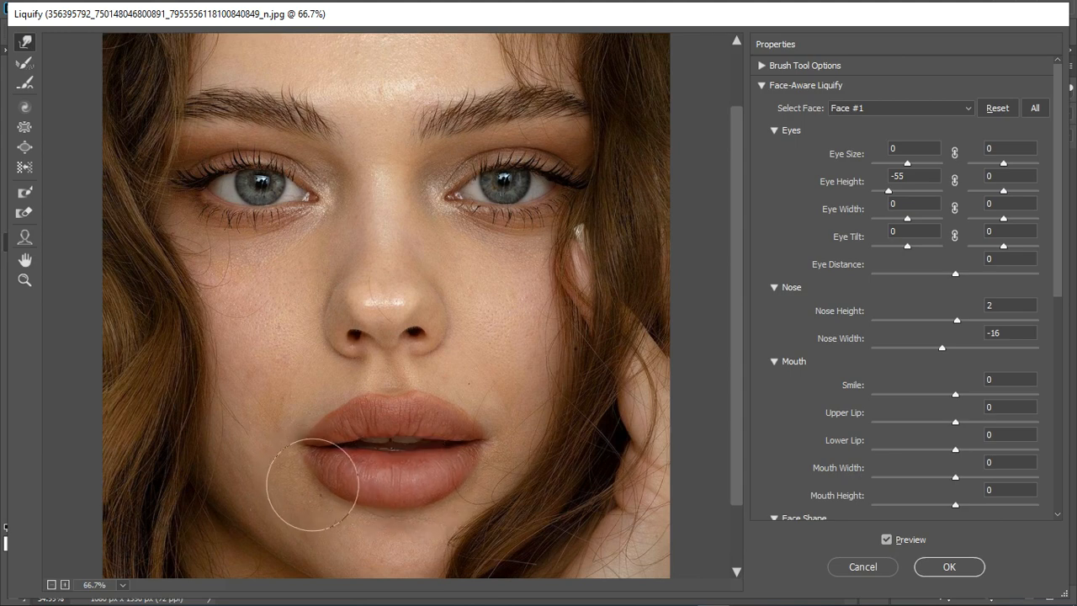
{"action": "scroll", "coordinate": [324, 491], "scroll_direction": "down", "scroll_amount": 3}
{"action": "scroll", "coordinate": [384, 409], "scroll_direction": "up", "scroll_amount": 3}
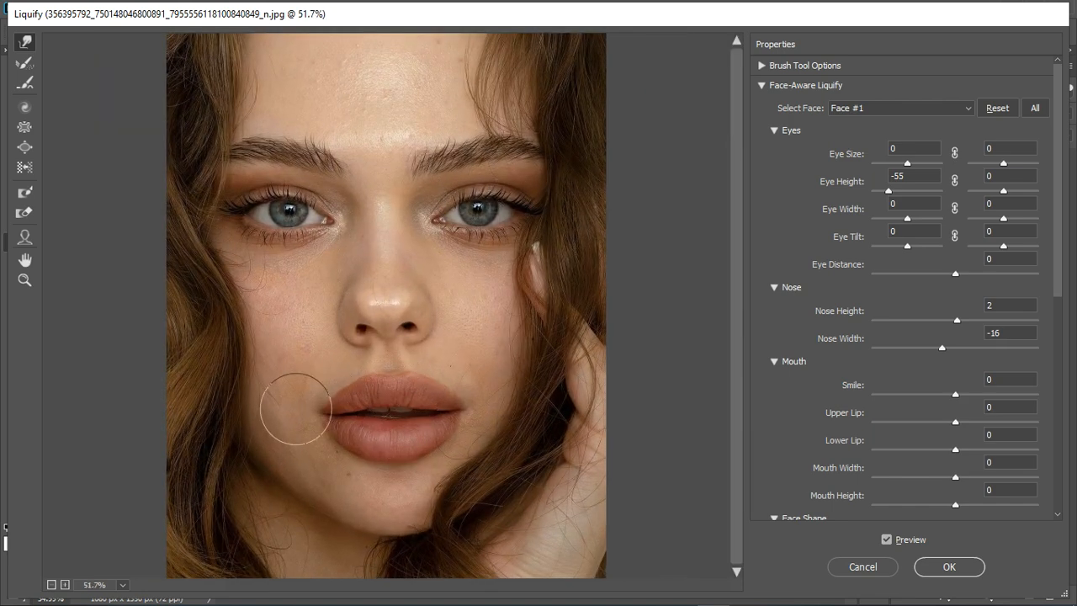
- Try the Pucker tool over the mouth and cheek with a smaller brush
{"action": "left_click", "coordinate": [25, 128]}
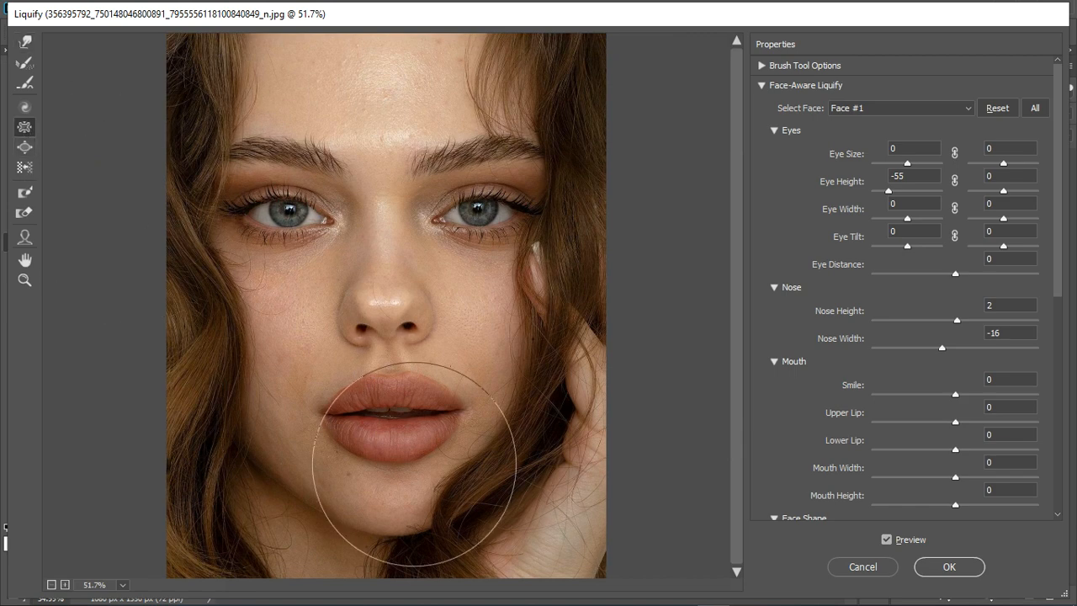
{"action": "scroll", "coordinate": [404, 453], "scroll_direction": "up", "scroll_amount": 1}
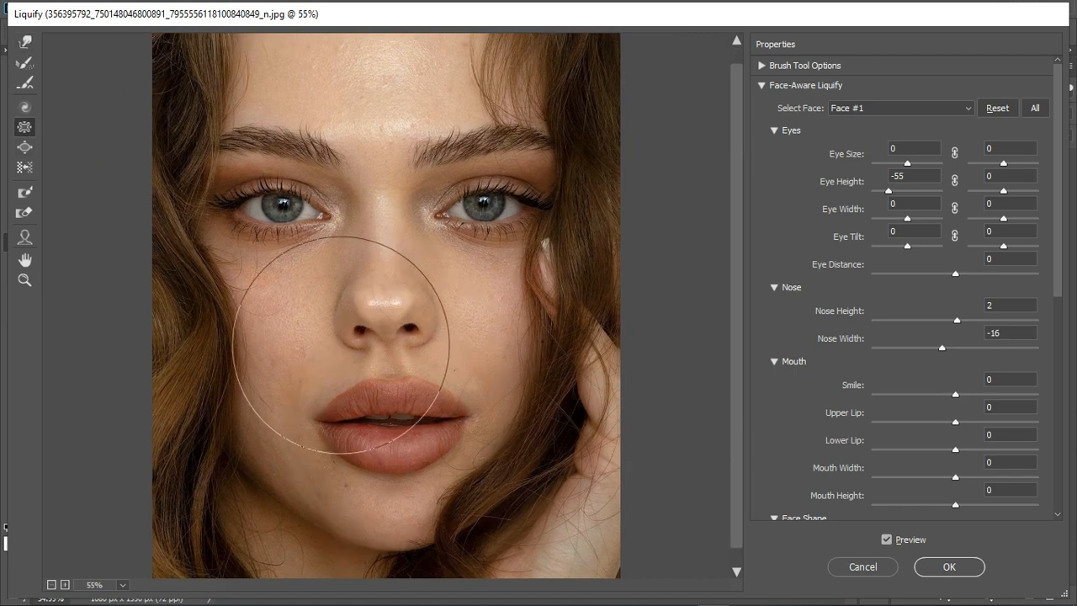
{"action": "key", "text": "bracketleft"}
{"action": "key", "text": "bracketleft"}
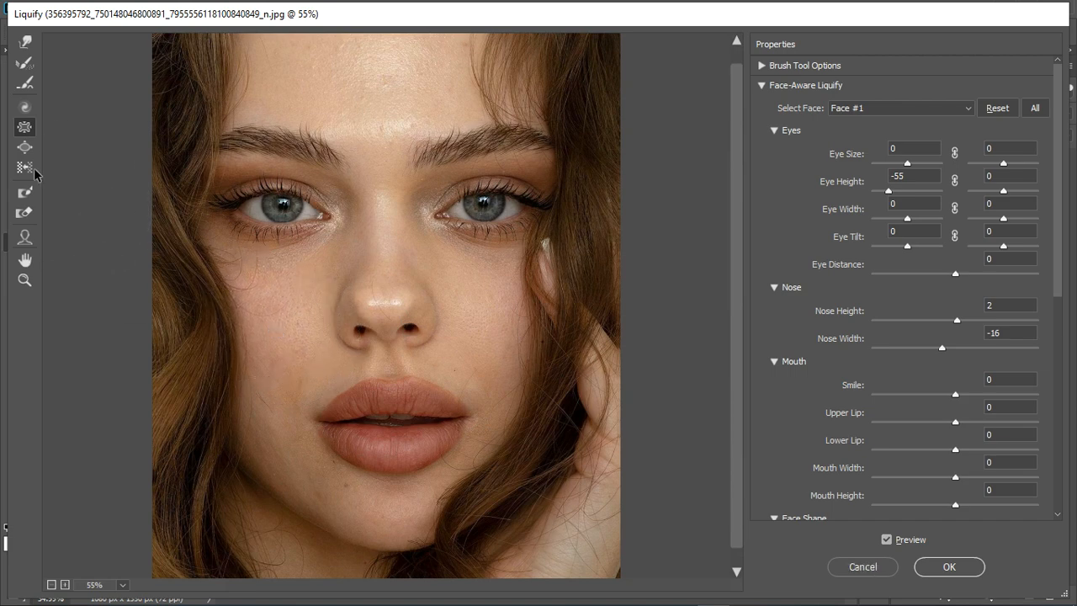
- Try the Bloat tool over the cheek and chin with a reduced brush size
{"action": "left_click", "coordinate": [25, 146]}
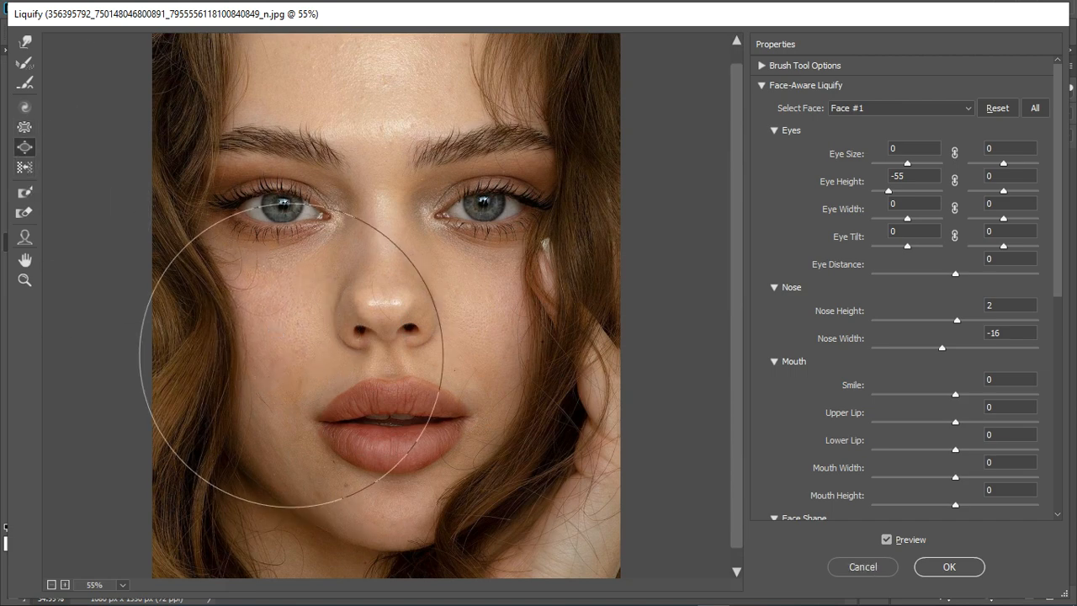
{"action": "key", "text": "bracketleft"}
{"action": "key", "text": "bracketleft"}
{"action": "key", "text": "bracketright"}
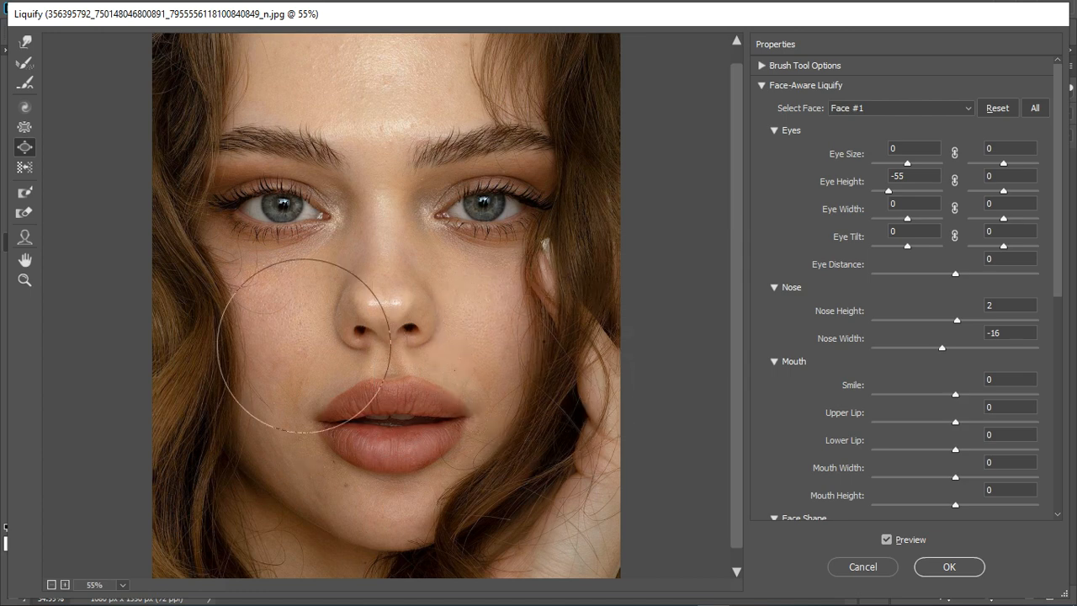
{"action": "key", "text": "ctrl+0"}
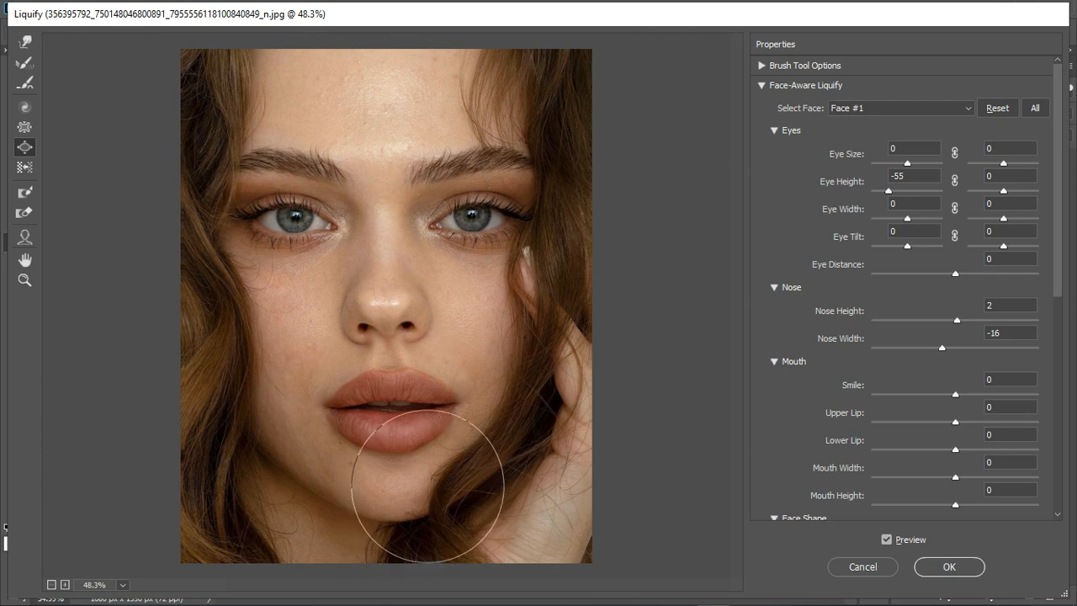
{"action": "key", "text": "ctrl+plus"}
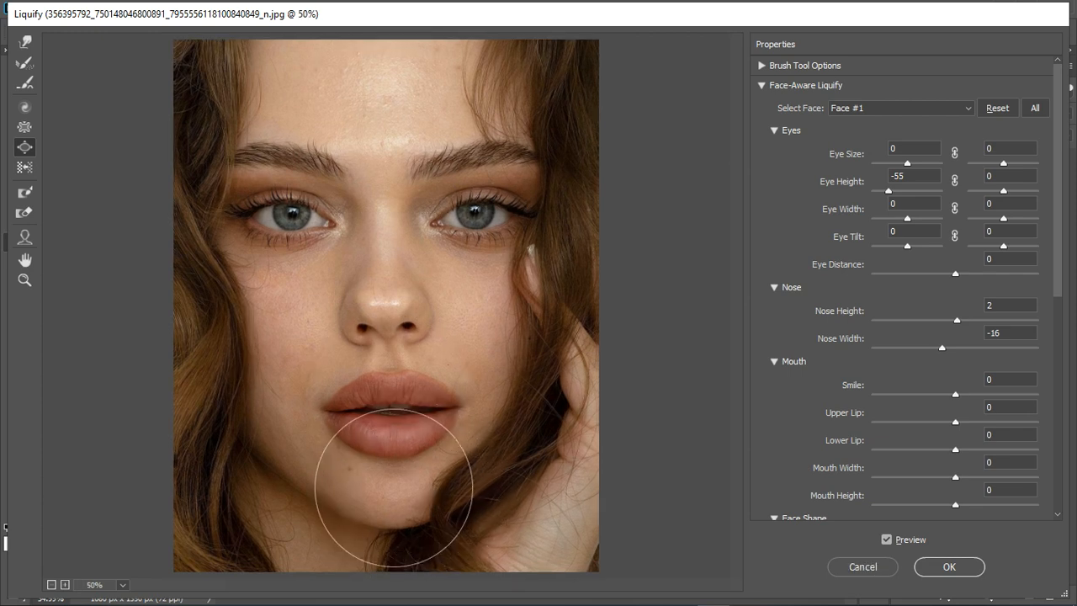
- Return to the Pucker tool and shrink its brush for work around the lips
{"action": "left_click", "coordinate": [24, 127]}
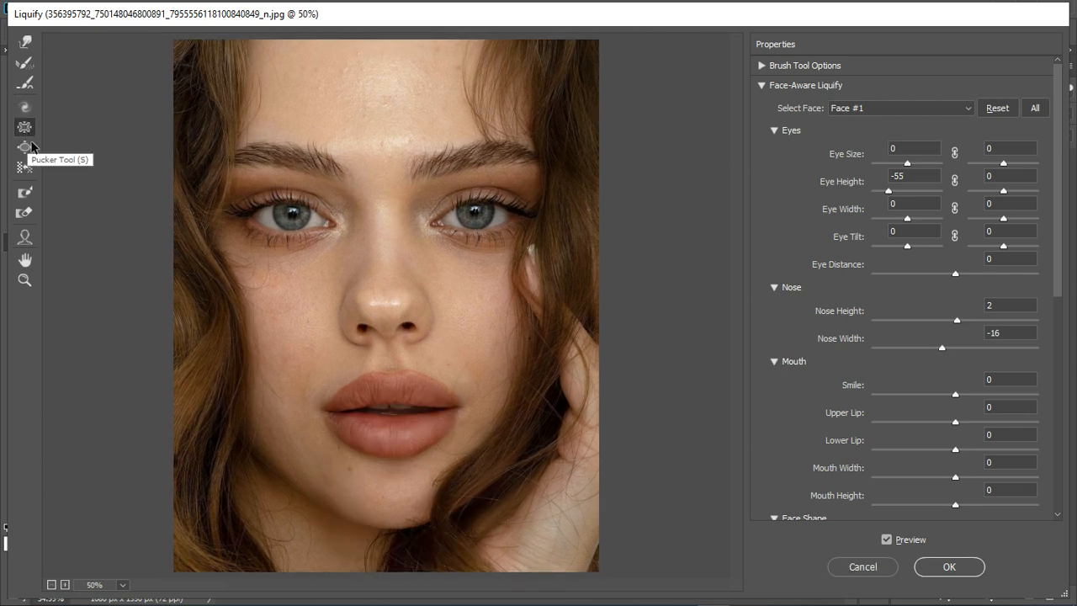
{"action": "scroll", "coordinate": [462, 395], "scroll_direction": "up", "scroll_amount": 5}
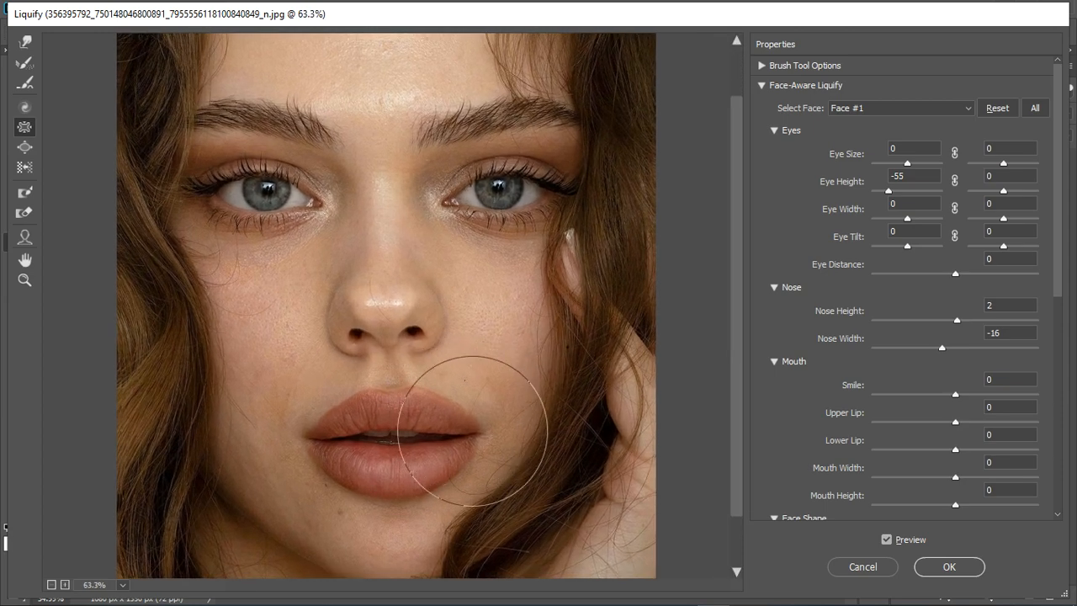
{"action": "key", "text": "bracketleft"}
{"action": "key", "text": "bracketleft"}
{"action": "key", "text": "bracketleft"}
{"action": "key", "text": "bracketleft"}
{"action": "key", "text": "bracketleft"}
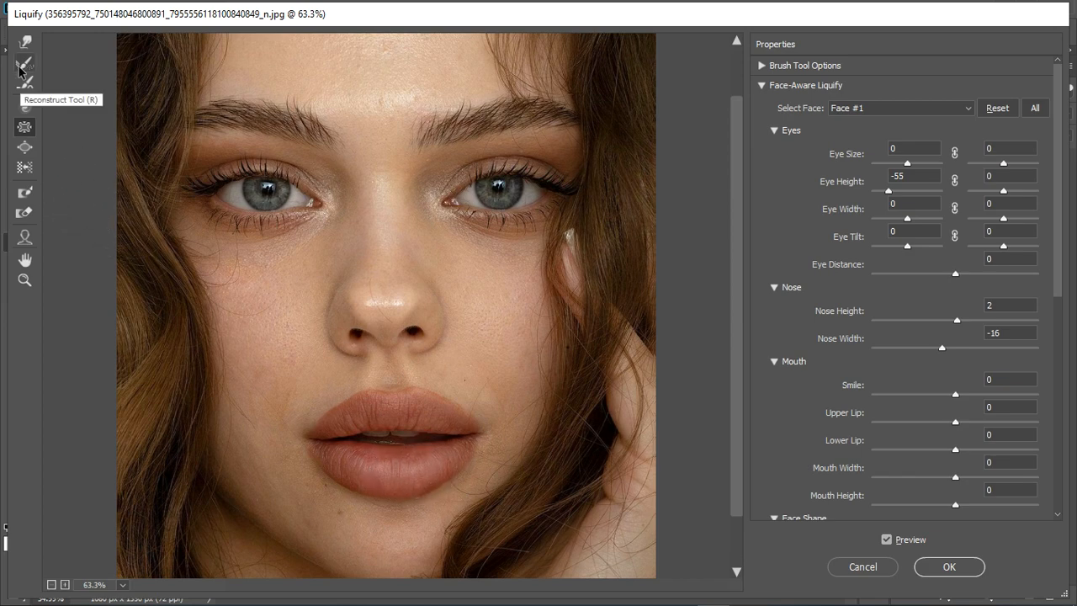
- Refine the lip contours with the Forward Warp tool, using a small brush and a larger one for the upper lip
{"action": "left_click", "coordinate": [26, 108]}
{"action": "left_click", "coordinate": [24, 42]}
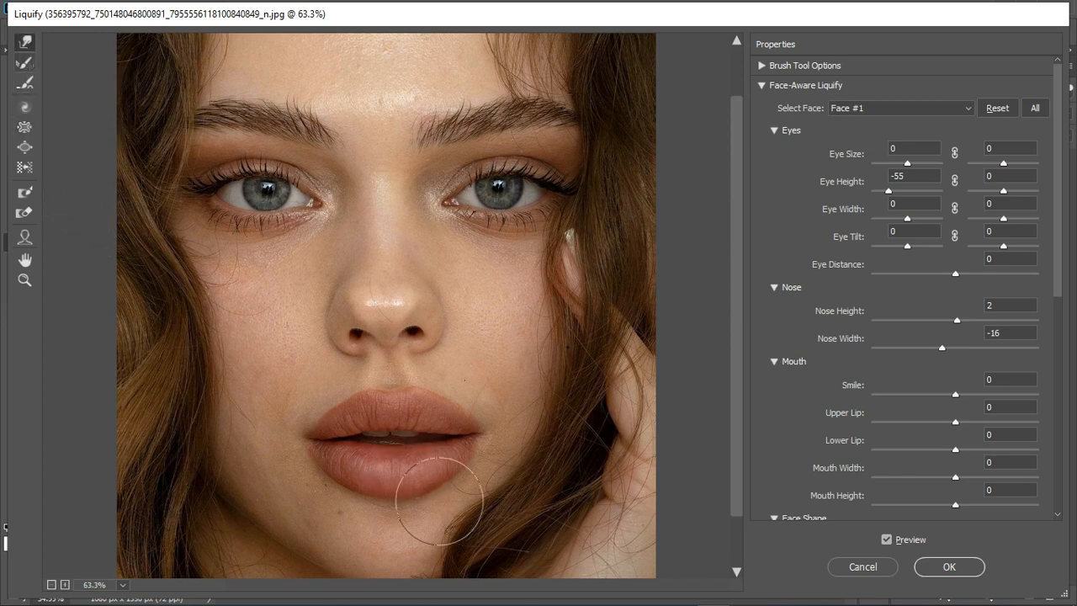
{"action": "key", "text": "bracketleft"}
{"action": "key", "text": "bracketleft"}
{"action": "key", "text": "bracketleft"}
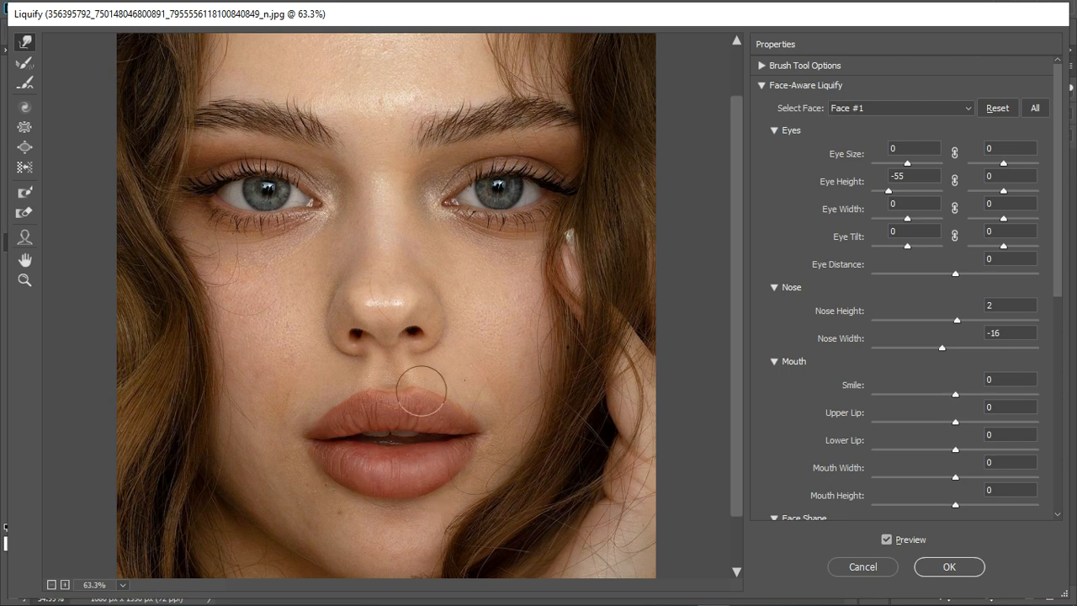
{"action": "key", "text": "bracketright"}
{"action": "key", "text": "bracketright"}
{"action": "key", "text": "bracketright"}
{"action": "key", "text": "bracketright"}
{"action": "key", "text": "bracketright"}
{"action": "key", "text": "bracketright"}
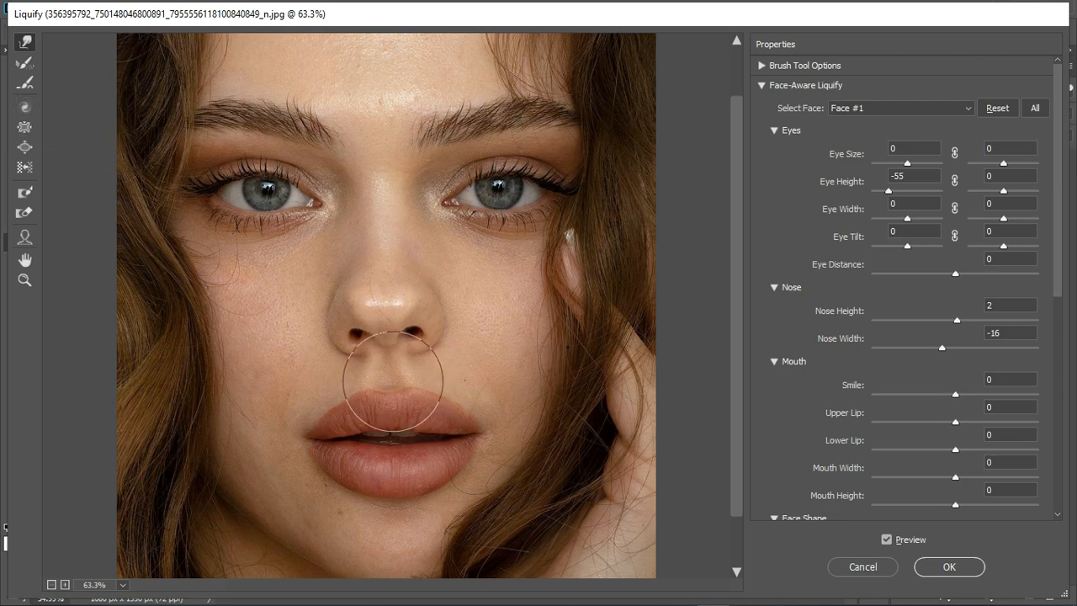
- Examine the whole face with the Liquify preview off and on
{"action": "scroll", "coordinate": [436, 352], "scroll_direction": "down", "scroll_amount": 2}
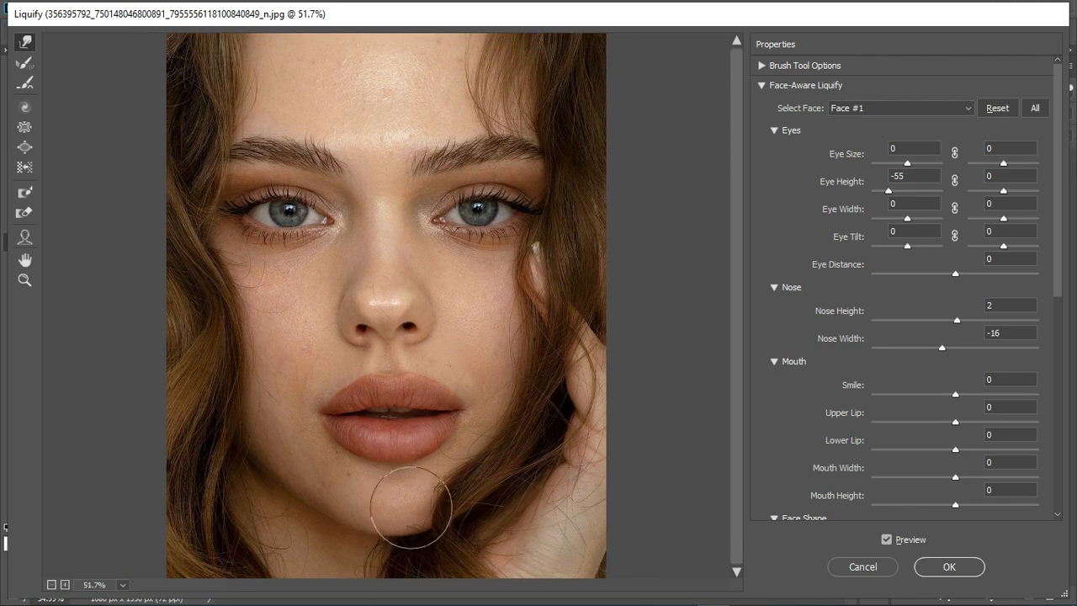
{"action": "scroll", "coordinate": [361, 442], "scroll_direction": "down", "scroll_amount": 2}
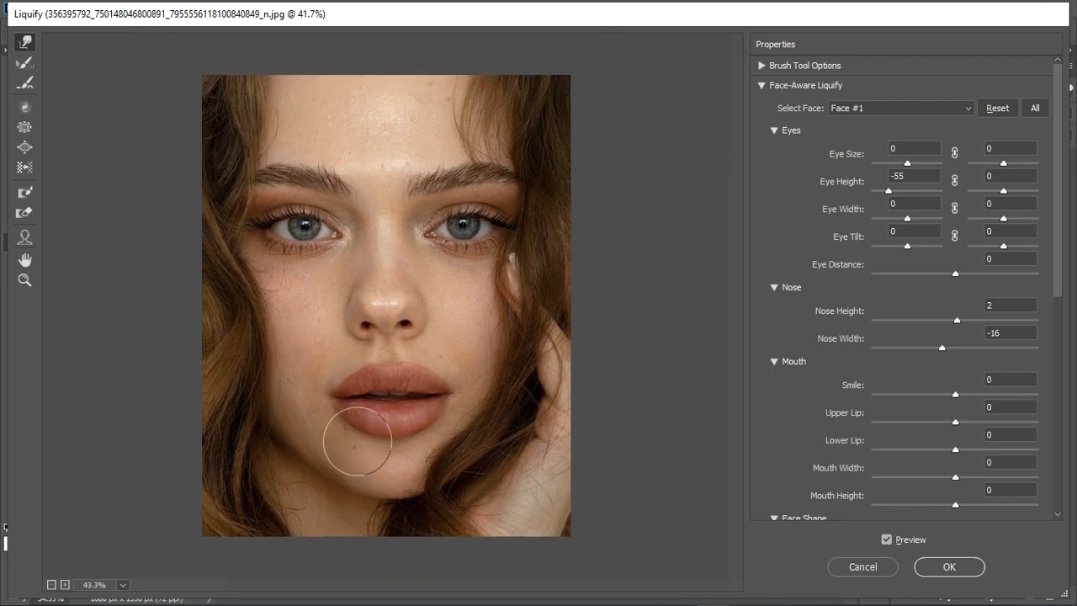
{"action": "scroll", "coordinate": [357, 441], "scroll_direction": "down", "scroll_amount": 1}
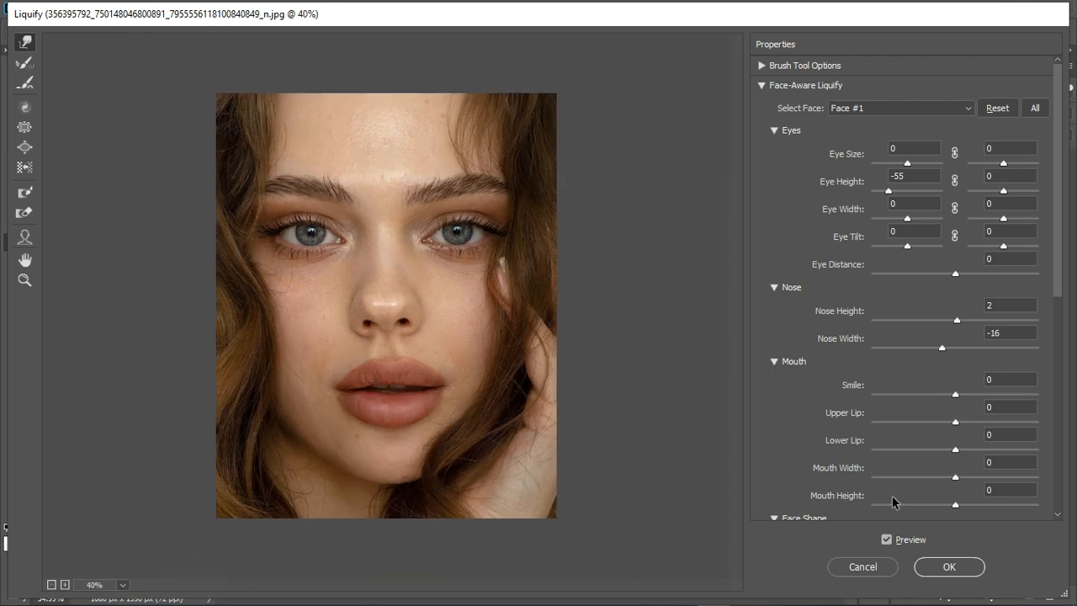
{"action": "left_click", "coordinate": [892, 543]}
{"action": "left_click", "coordinate": [894, 544]}
- Use the Forward Warp tool with a larger brush around the nose and upper lip
{"action": "left_click", "coordinate": [24, 126]}
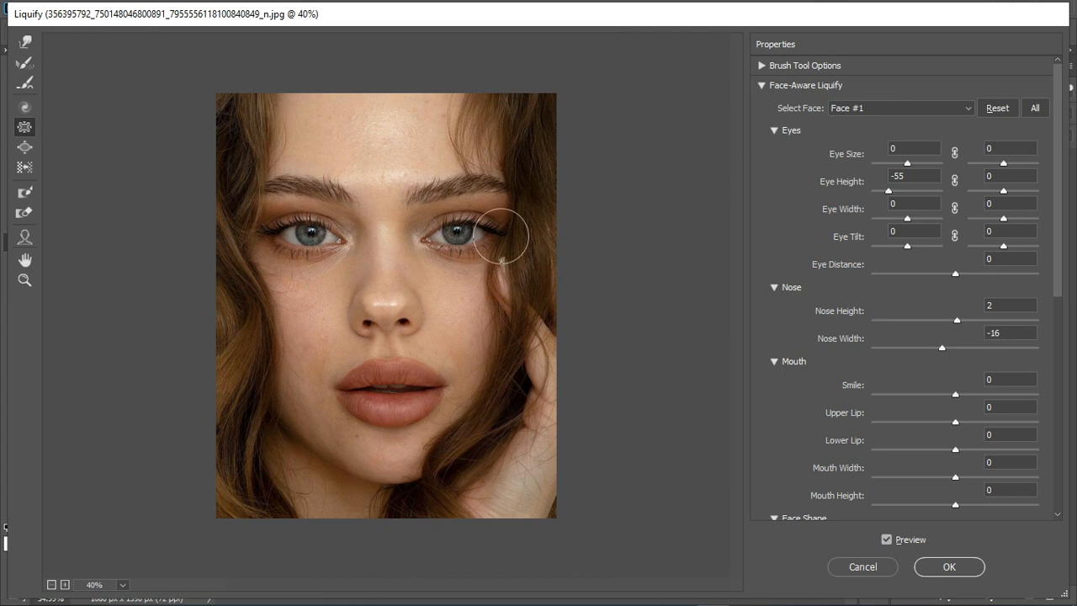
{"action": "left_click", "coordinate": [24, 42]}
{"action": "scroll", "coordinate": [370, 302], "scroll_direction": "up", "scroll_amount": 3}
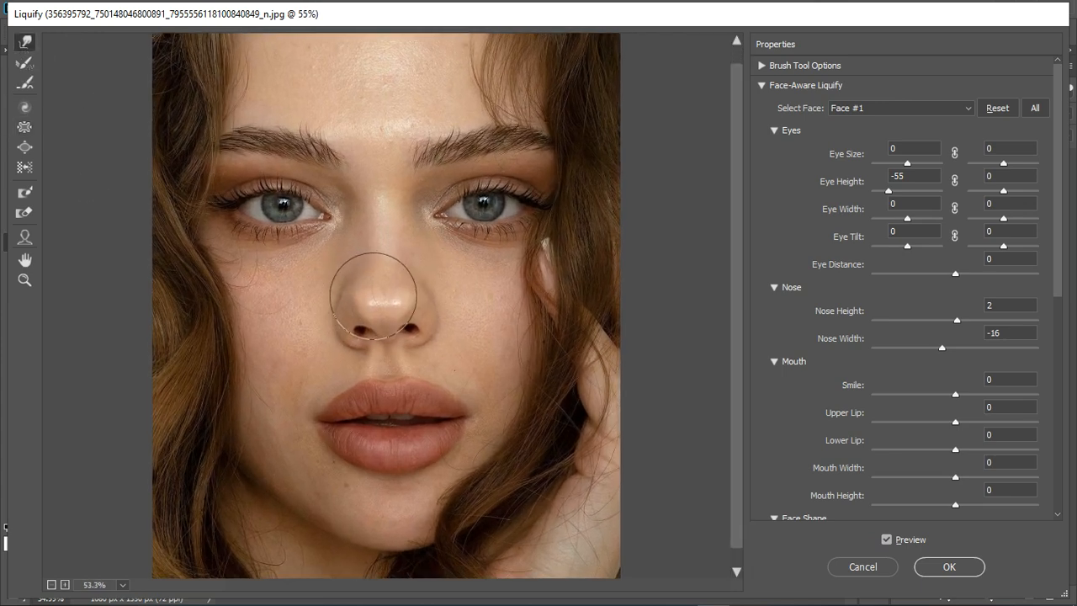
{"action": "key", "text": "bracketright"}
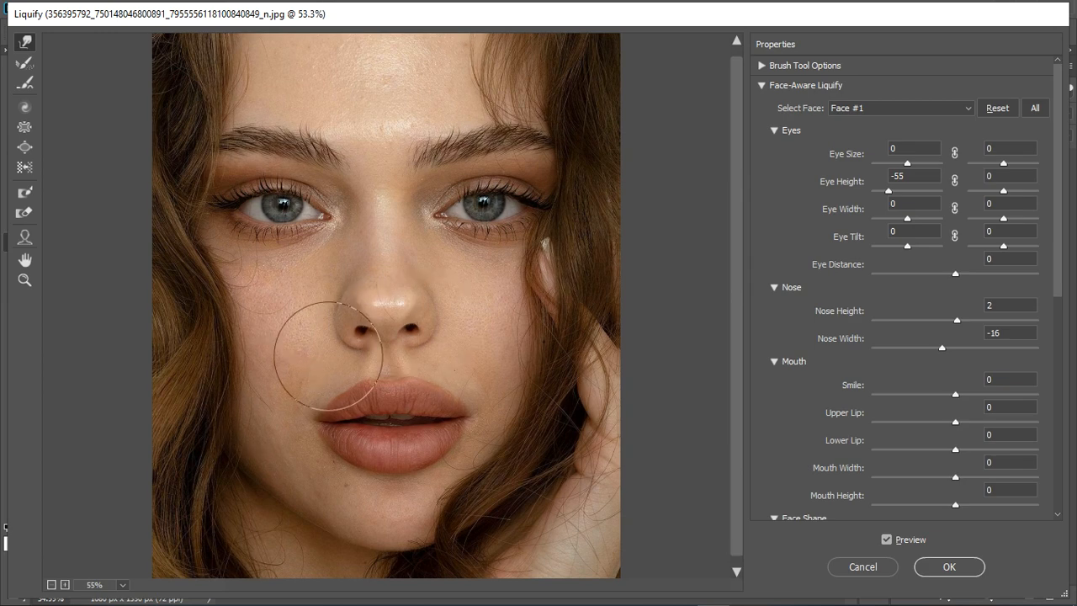
- Apply the Liquify changes to Layer 1 and compare the portrait before and after them
{"action": "key", "text": "ctrl+minus"}
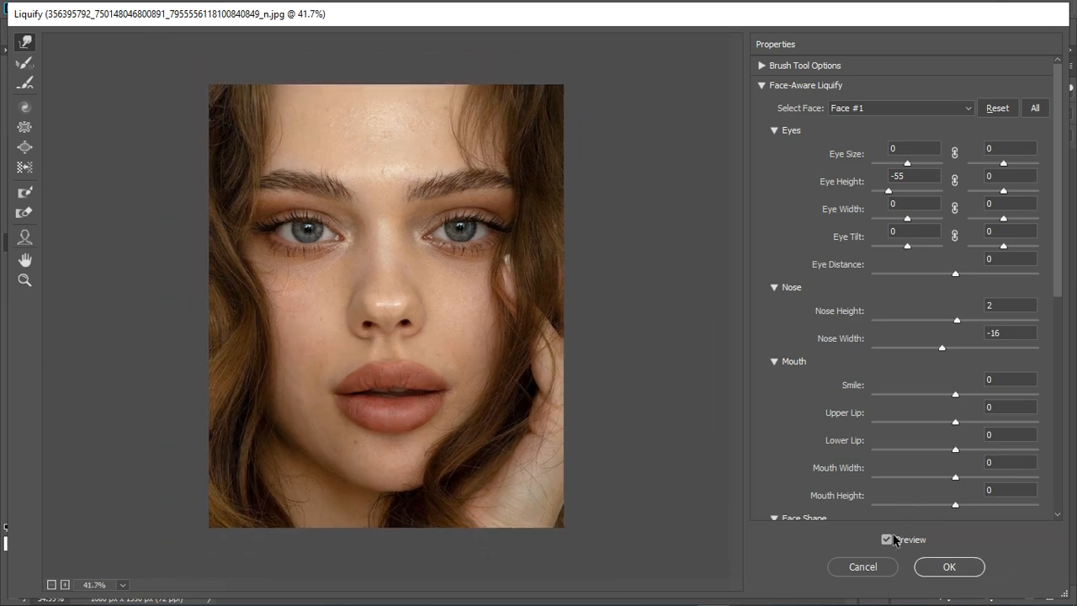
{"action": "left_click", "coordinate": [888, 539]}
{"action": "left_click", "coordinate": [888, 540]}
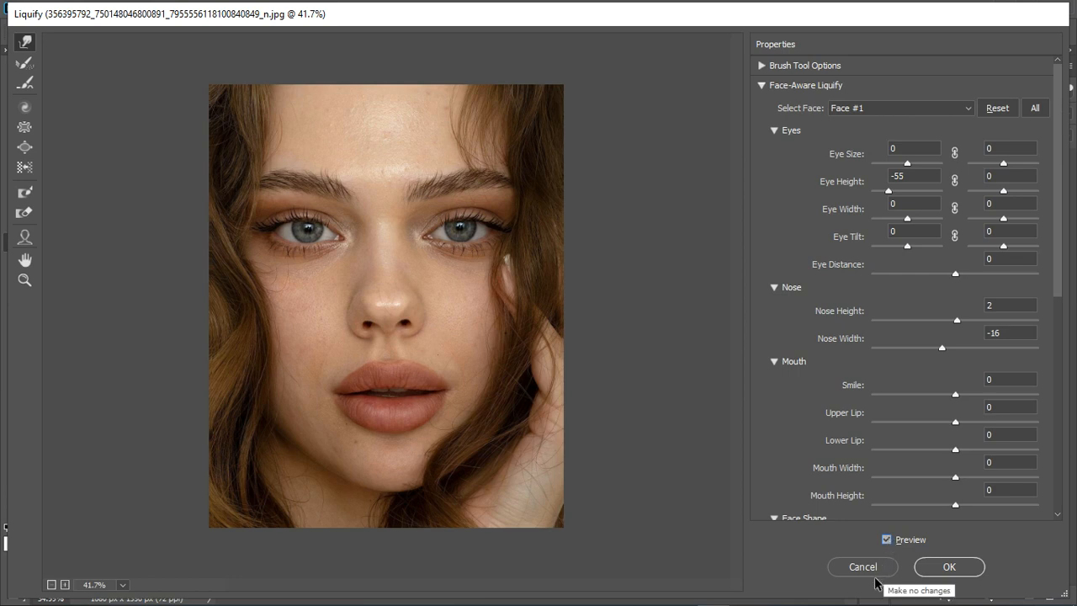
{"action": "left_click", "coordinate": [934, 568]}
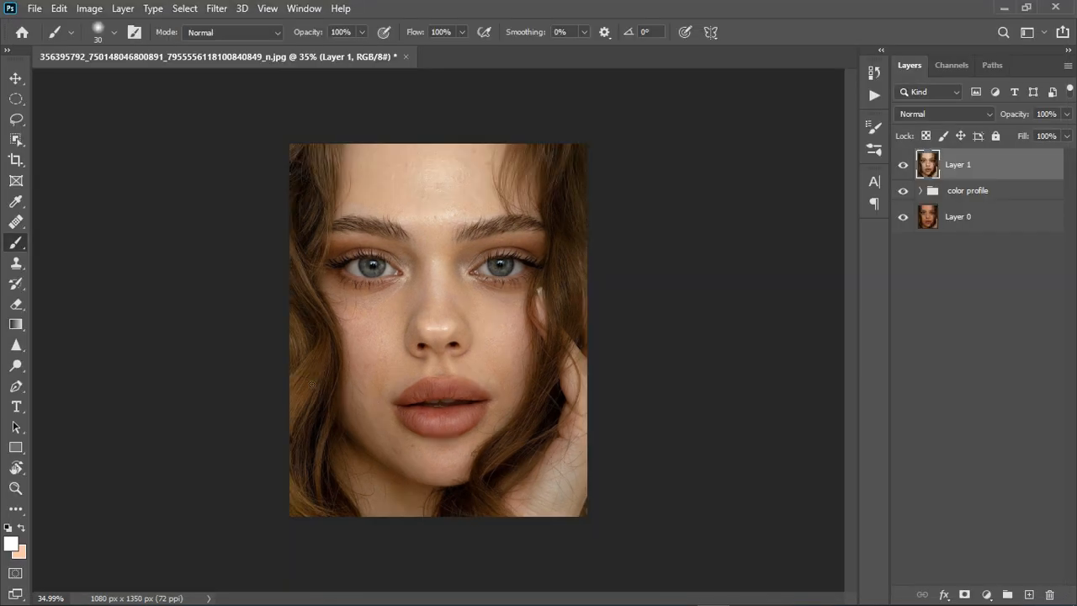
{"action": "left_click", "coordinate": [907, 166]}
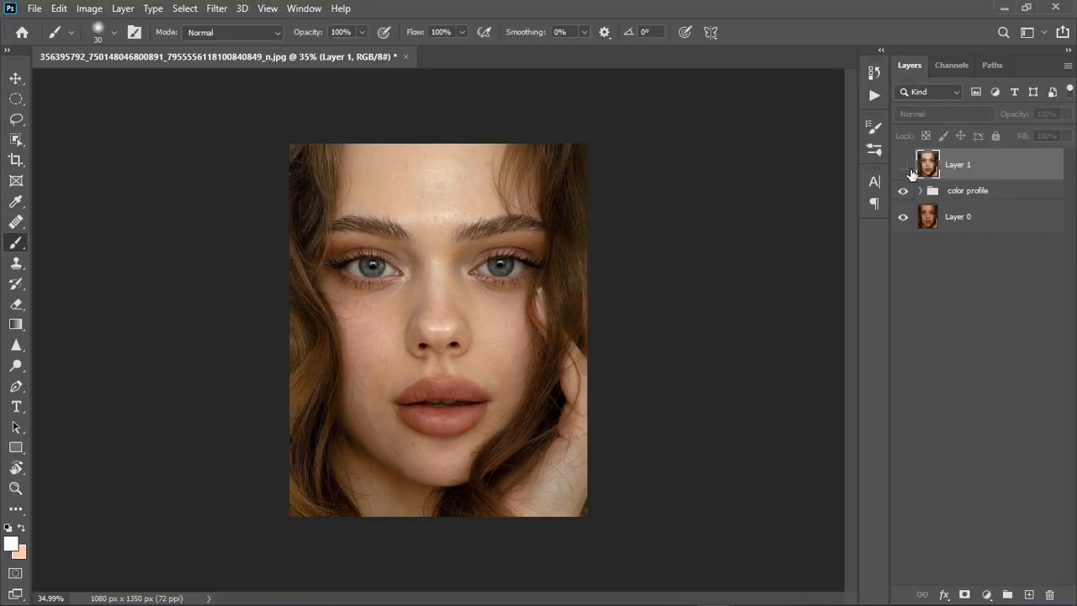
{"action": "left_click", "coordinate": [907, 166]}
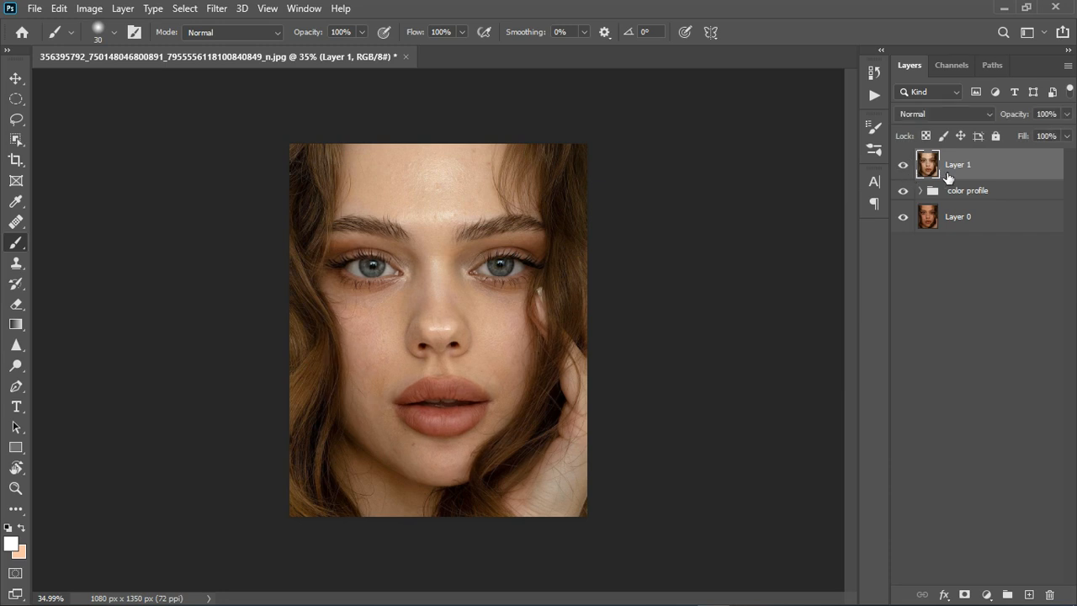
- Open Layer 1 in the Camera Raw filter and adjust Geometry: Upright Auto, Vertical +3, Horizontal +2, Rotate +1.1
{"action": "left_click", "coordinate": [216, 10]}
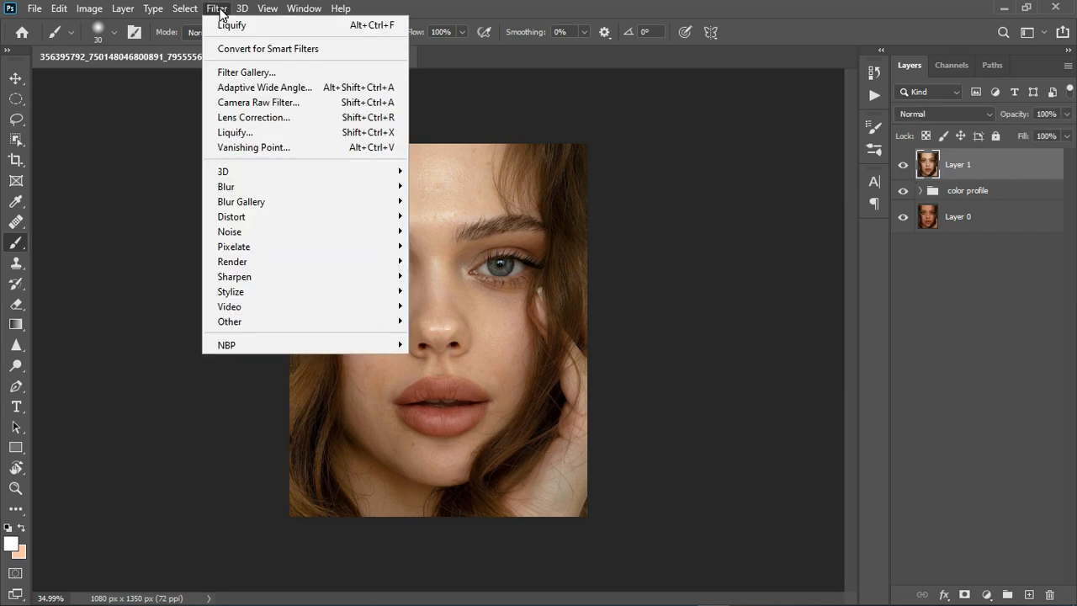
{"action": "left_click", "coordinate": [249, 104]}
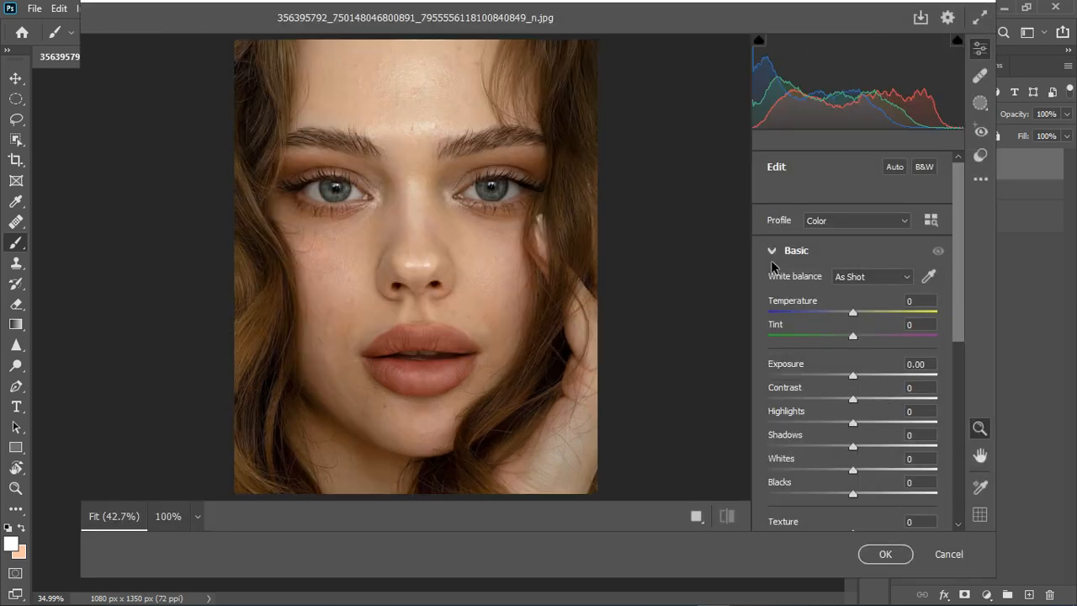
{"action": "left_click", "coordinate": [776, 253]}
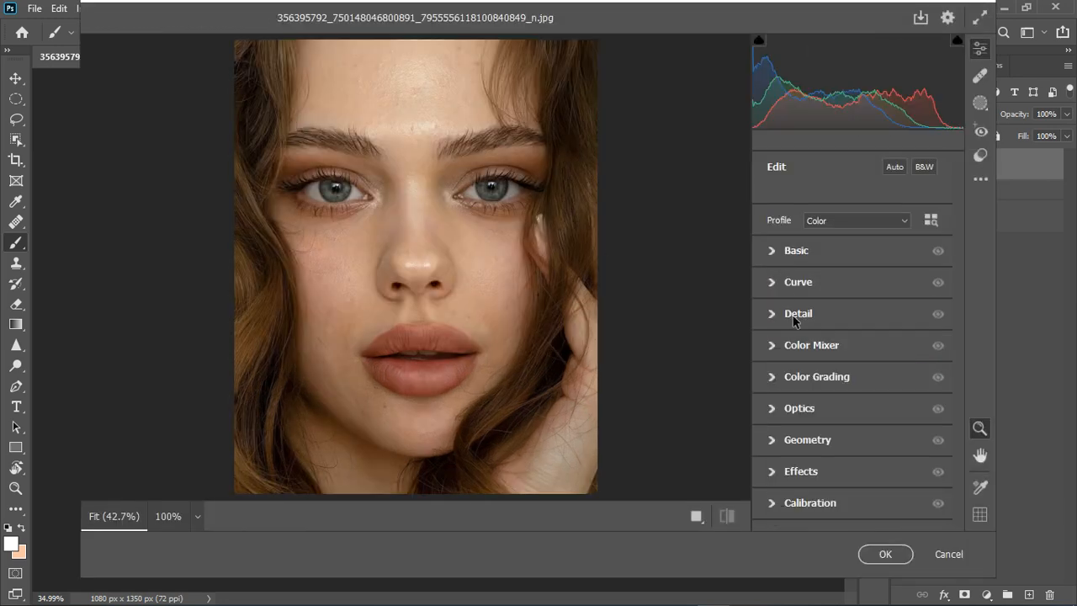
{"action": "left_click", "coordinate": [768, 445]}
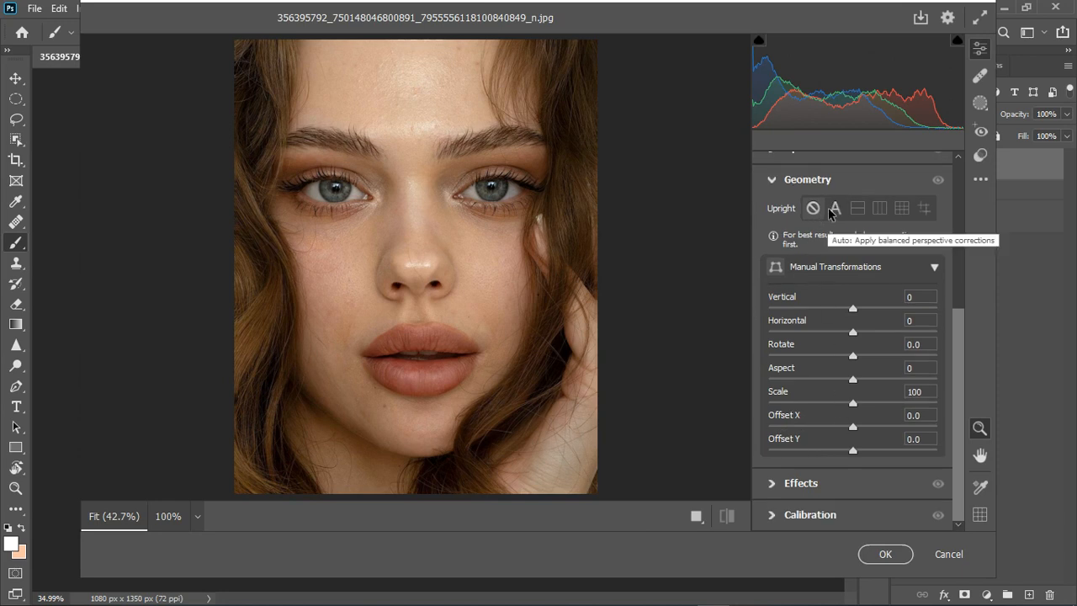
{"action": "left_click", "coordinate": [836, 208]}
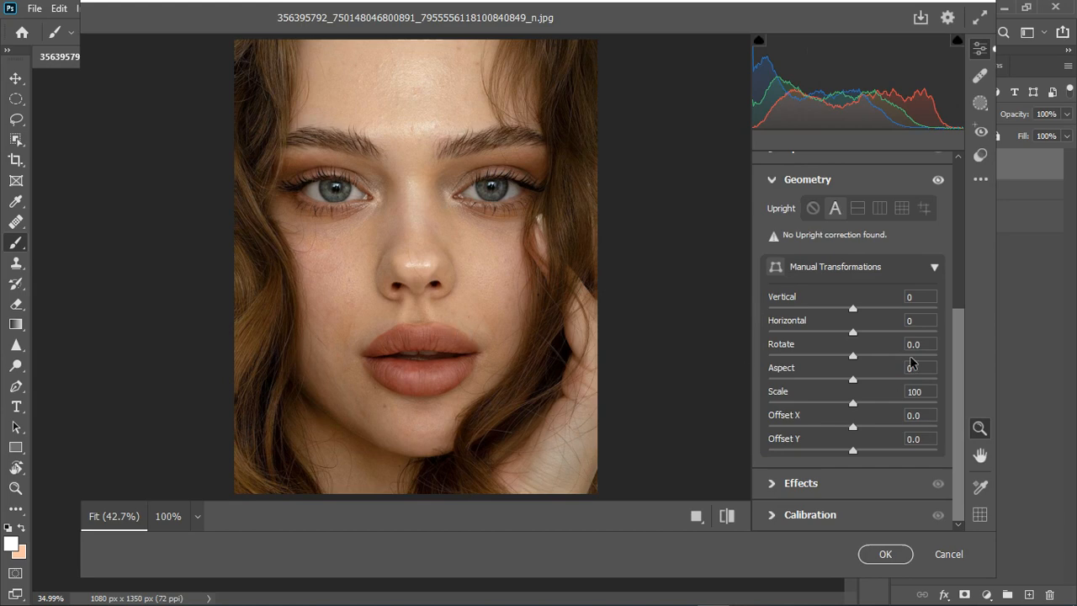
{"action": "left_click_drag", "start_coordinate": [855, 308], "coordinate": [857, 312]}
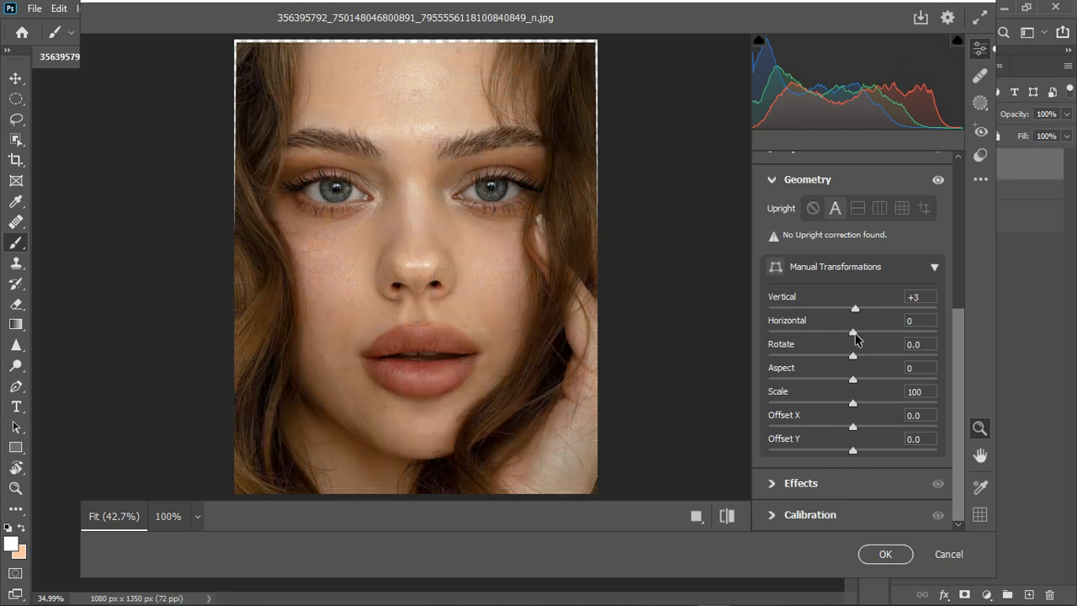
{"action": "mouse_move", "coordinate": [855, 337]}
{"action": "left_mouse_down"}
{"action": "mouse_move", "coordinate": [857, 362]}
{"action": "mouse_move", "coordinate": [865, 356]}
{"action": "left_mouse_up"}
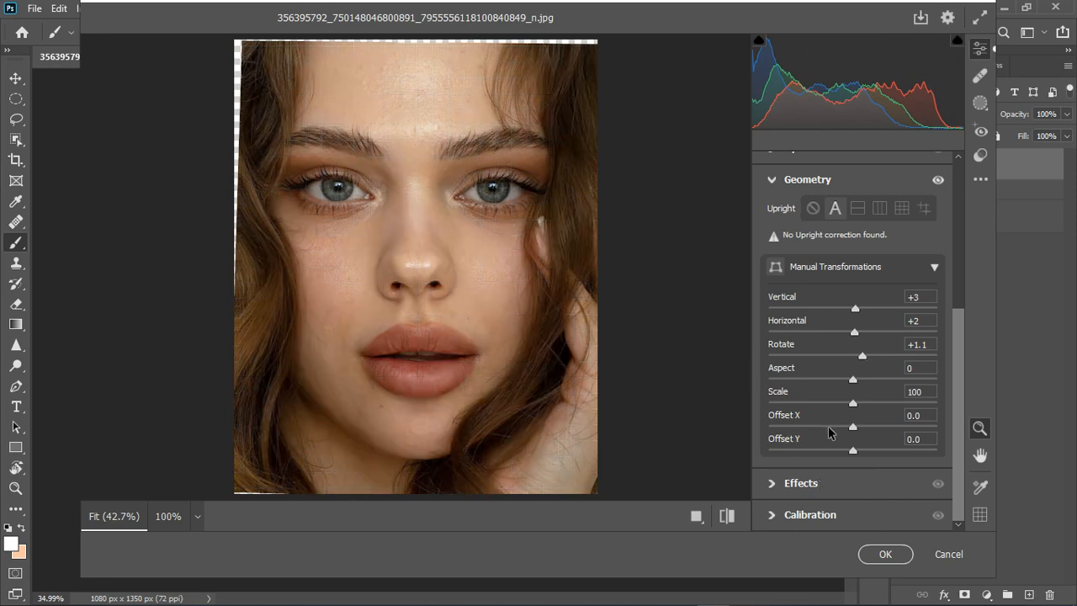
- Set Texture to +13, Highlights to +7, Whites to +12 and Blacks to -3, and apply the Camera Raw filter
{"action": "scroll", "coordinate": [791, 370], "scroll_direction": "up", "scroll_amount": 3}
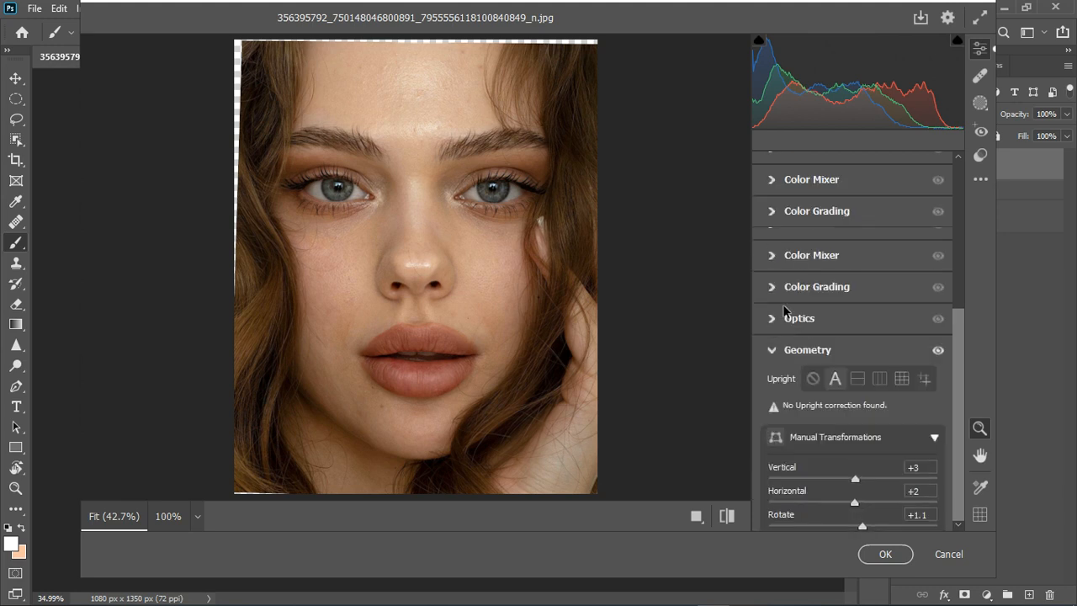
{"action": "left_click", "coordinate": [777, 353]}
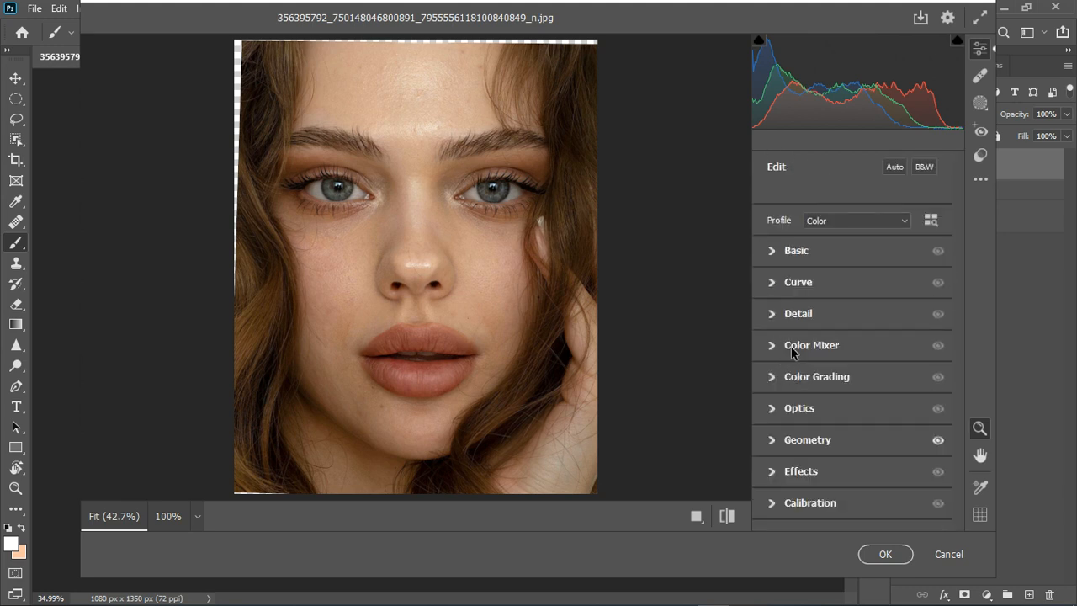
{"action": "left_click", "coordinate": [774, 254]}
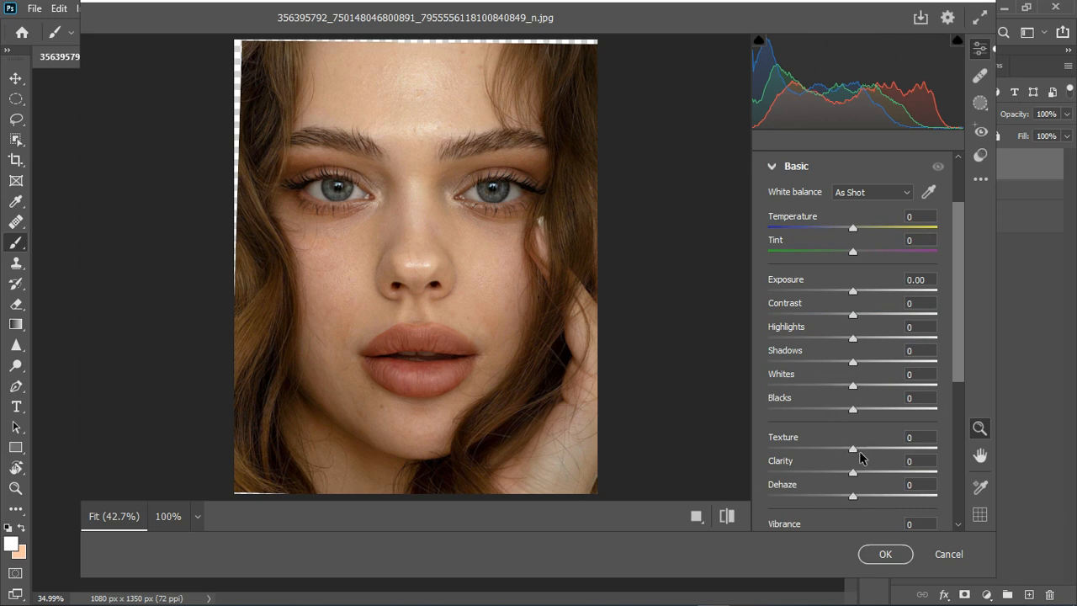
{"action": "left_click", "coordinate": [862, 449]}
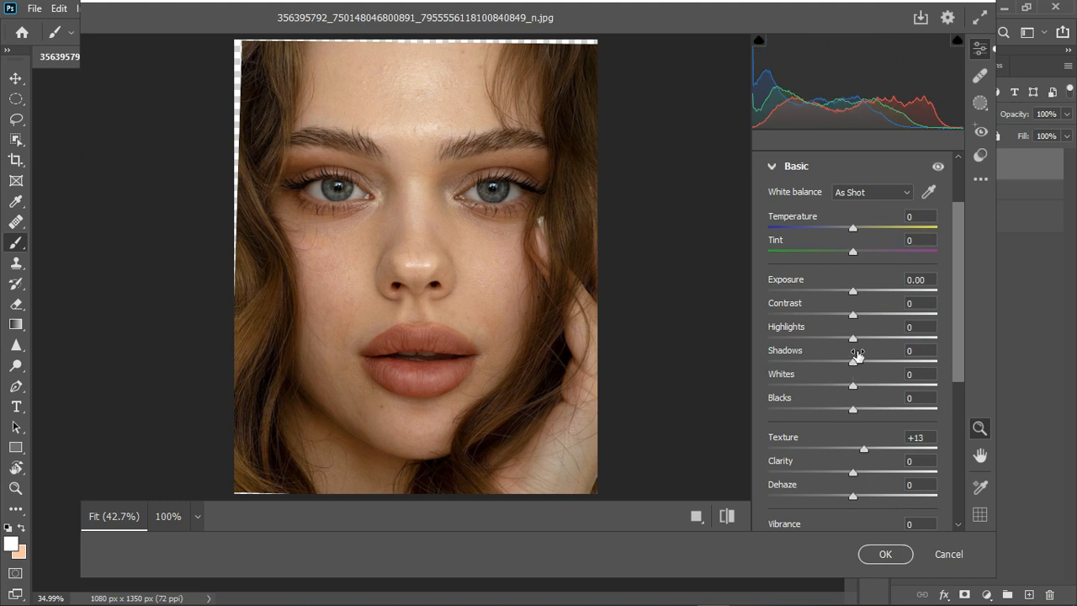
{"action": "left_click_drag", "start_coordinate": [853, 339], "coordinate": [858, 339]}
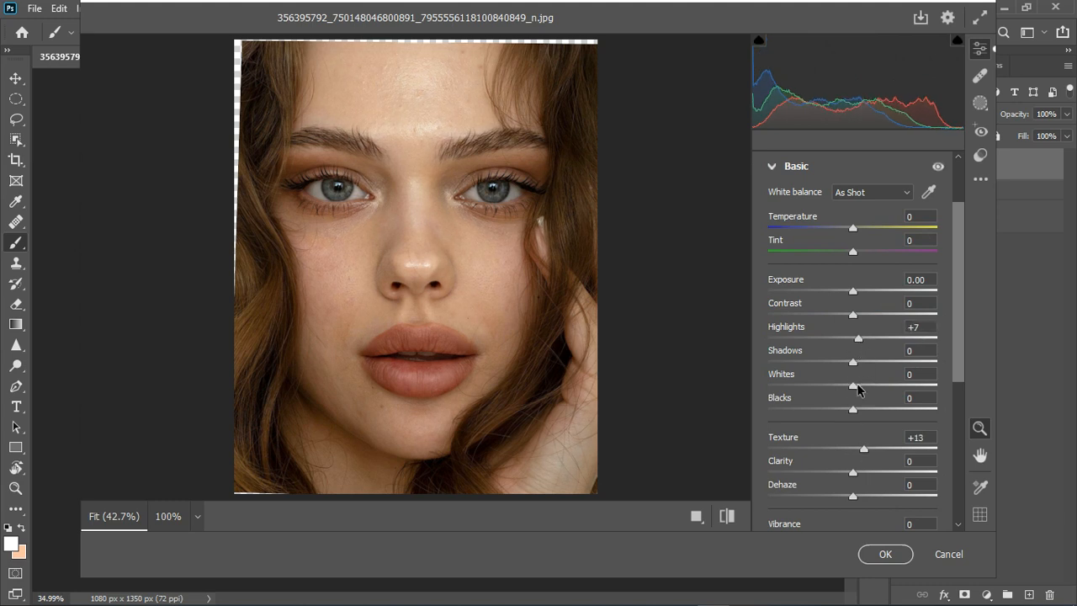
{"action": "left_click_drag", "start_coordinate": [858, 387], "coordinate": [850, 413]}
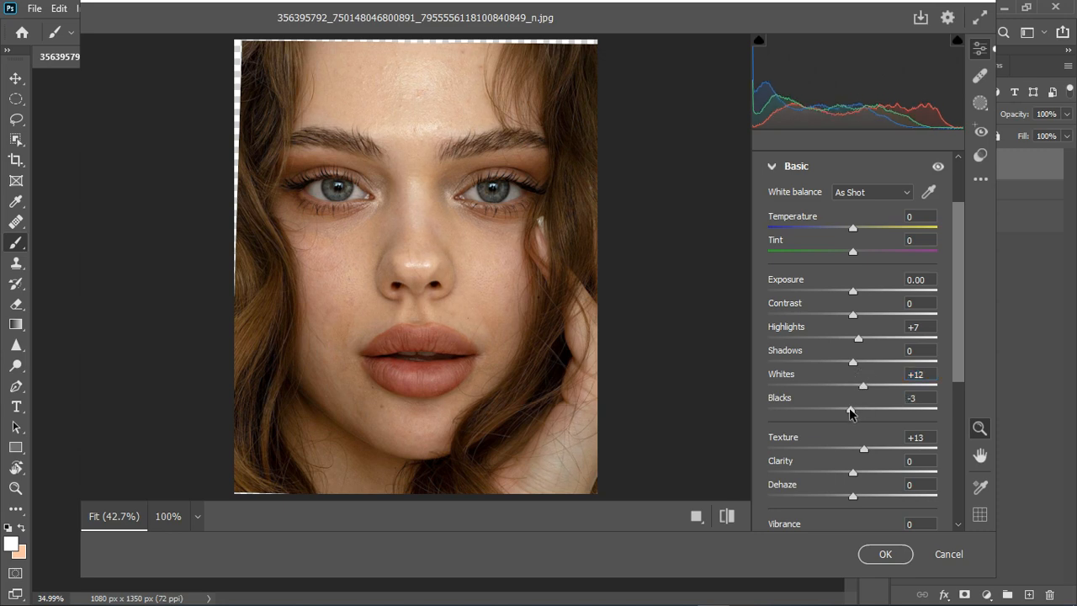
{"action": "left_click", "coordinate": [884, 555]}
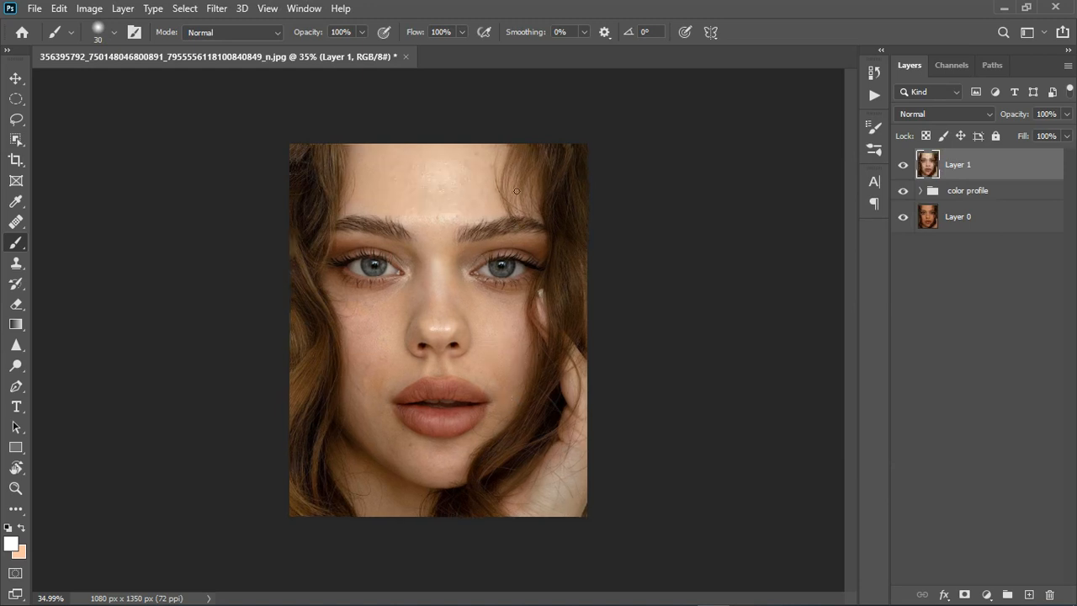
- Compare the portrait with the Camera Raw result on Layer 1 hidden and shown
{"action": "scroll", "coordinate": [452, 205], "scroll_direction": "up", "scroll_amount": 3}
{"action": "scroll", "coordinate": [452, 204], "scroll_direction": "down", "scroll_amount": 3}
{"action": "left_click", "coordinate": [906, 167]}
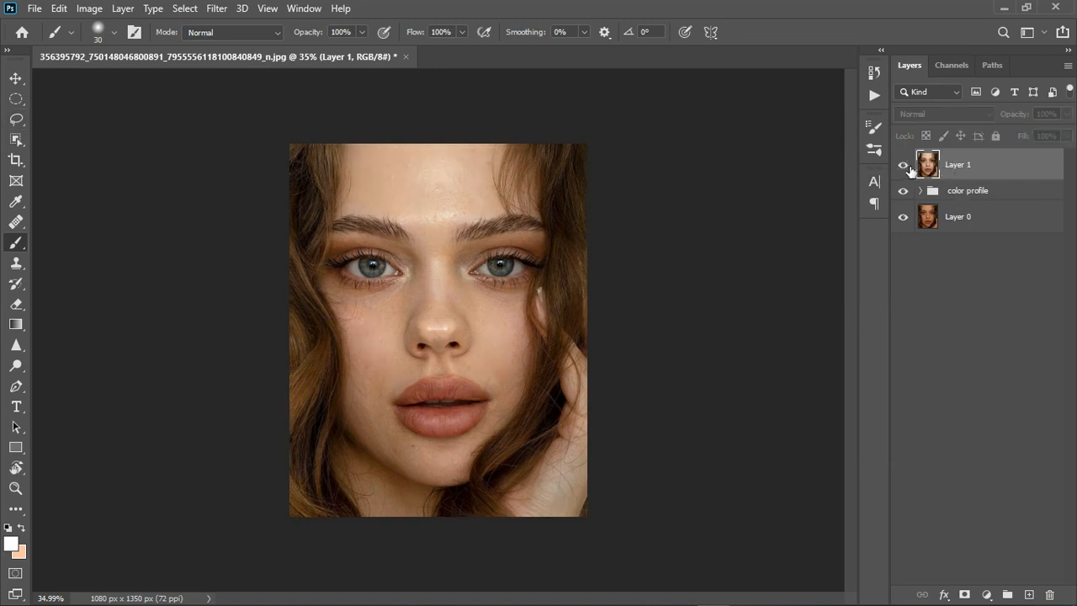
{"action": "left_click", "coordinate": [906, 166]}
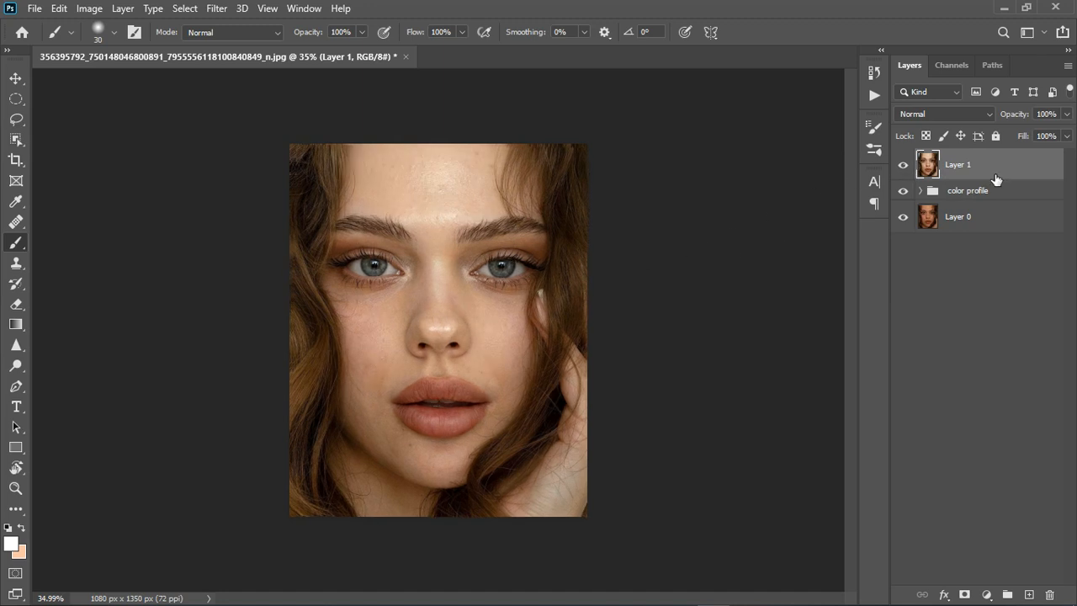
- Crop a thin strip off the portrait's upper edge to 1080 x 1347 px and check the result with Layer 1 hidden and shown
{"action": "left_click", "coordinate": [15, 160]}
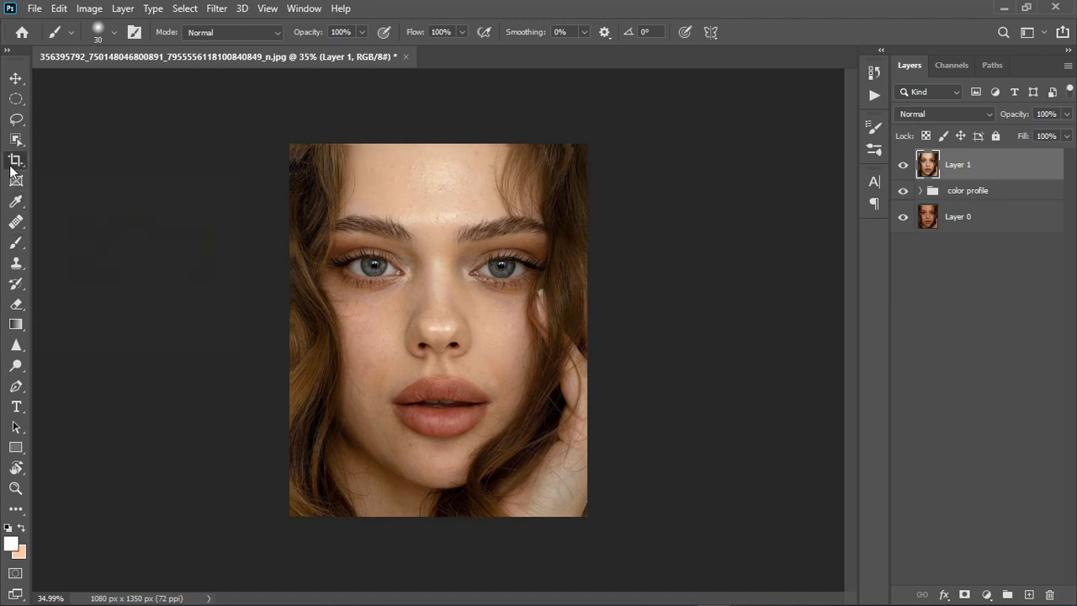
{"action": "scroll", "coordinate": [420, 149], "scroll_direction": "up", "scroll_amount": 3}
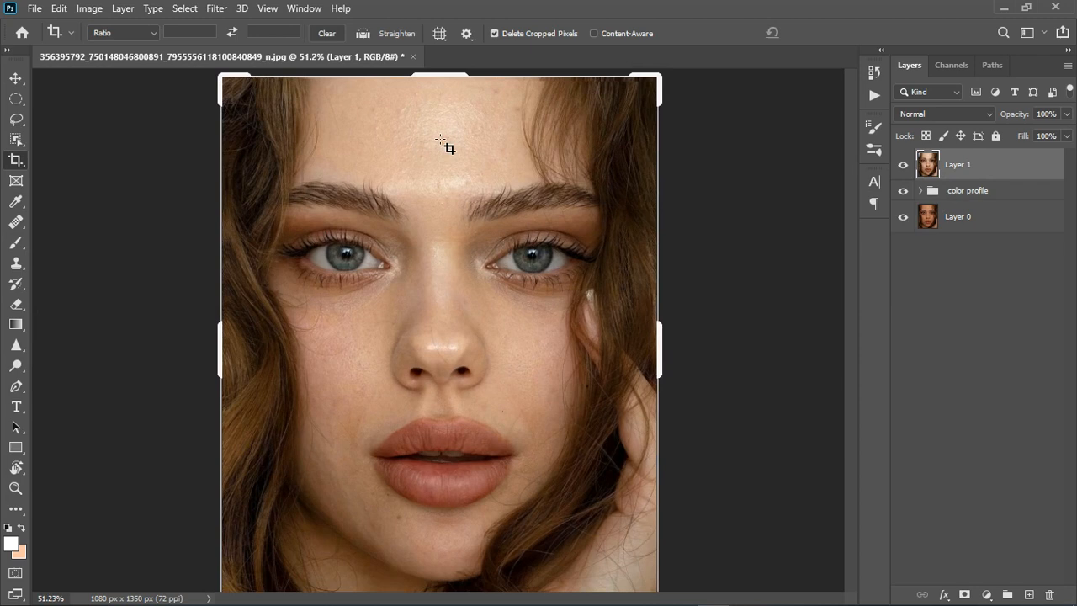
{"action": "left_click", "coordinate": [453, 85]}
{"action": "left_click_drag", "start_coordinate": [452, 87], "coordinate": [453, 88]}
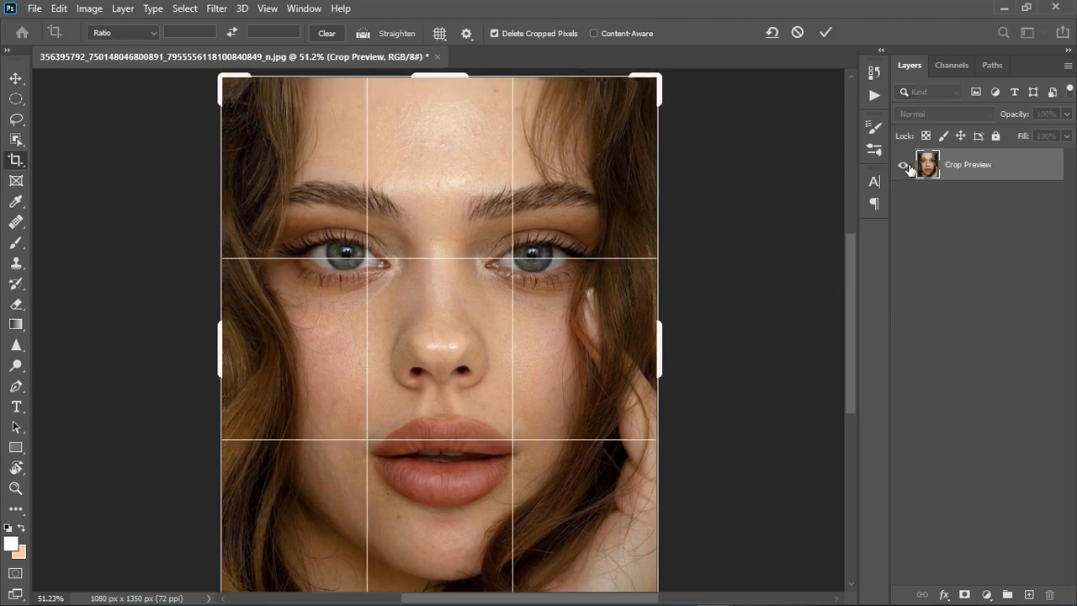
{"action": "scroll", "coordinate": [741, 263], "scroll_direction": "down", "scroll_amount": 5}
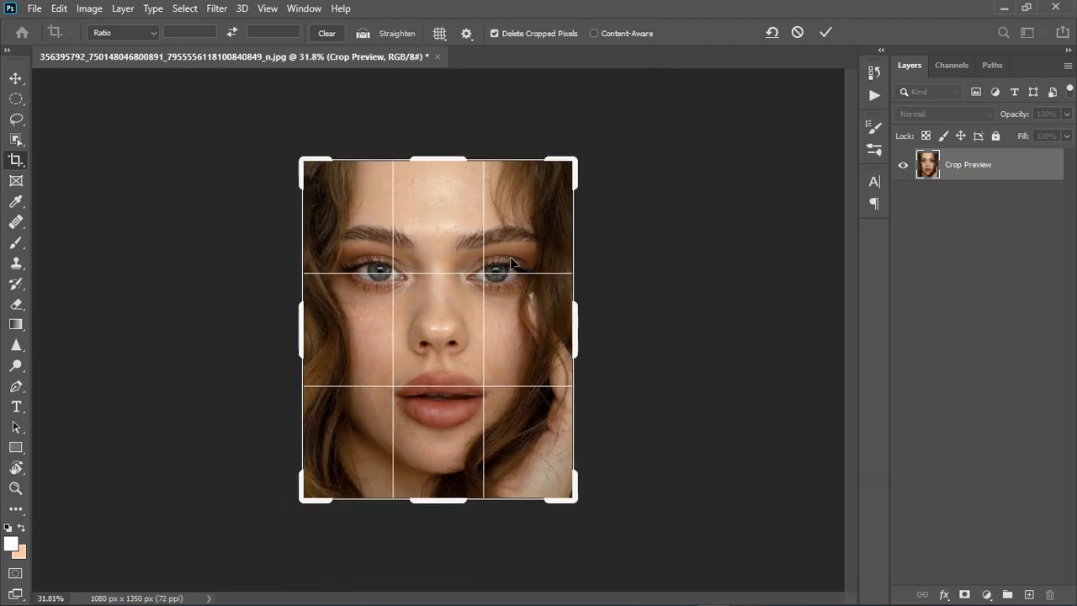
{"action": "left_click_drag", "start_coordinate": [442, 162], "coordinate": [442, 161]}
{"action": "scroll", "coordinate": [449, 184], "scroll_direction": "up", "scroll_amount": 1}
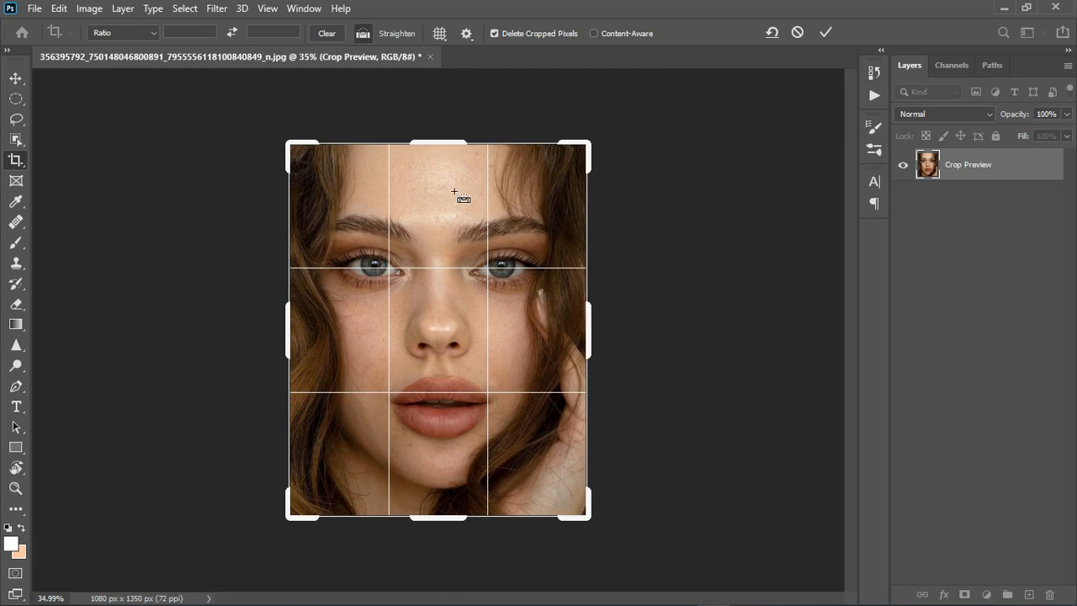
{"action": "left_click", "coordinate": [825, 33]}
{"action": "left_click", "coordinate": [910, 166]}
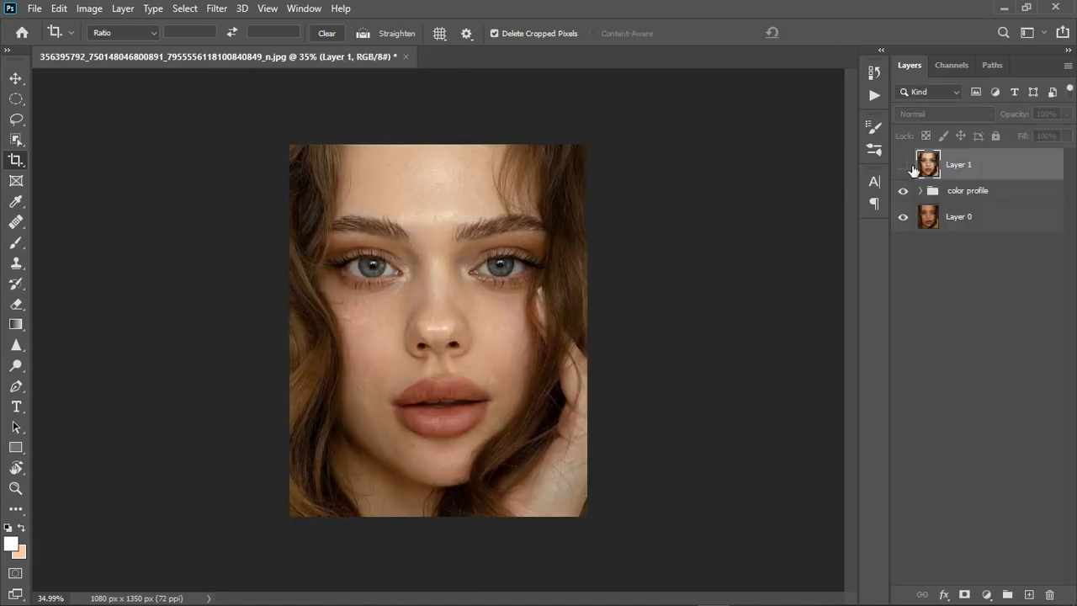
{"action": "left_click", "coordinate": [905, 166]}
{"action": "scroll", "coordinate": [468, 295], "scroll_direction": "up", "scroll_amount": 2}
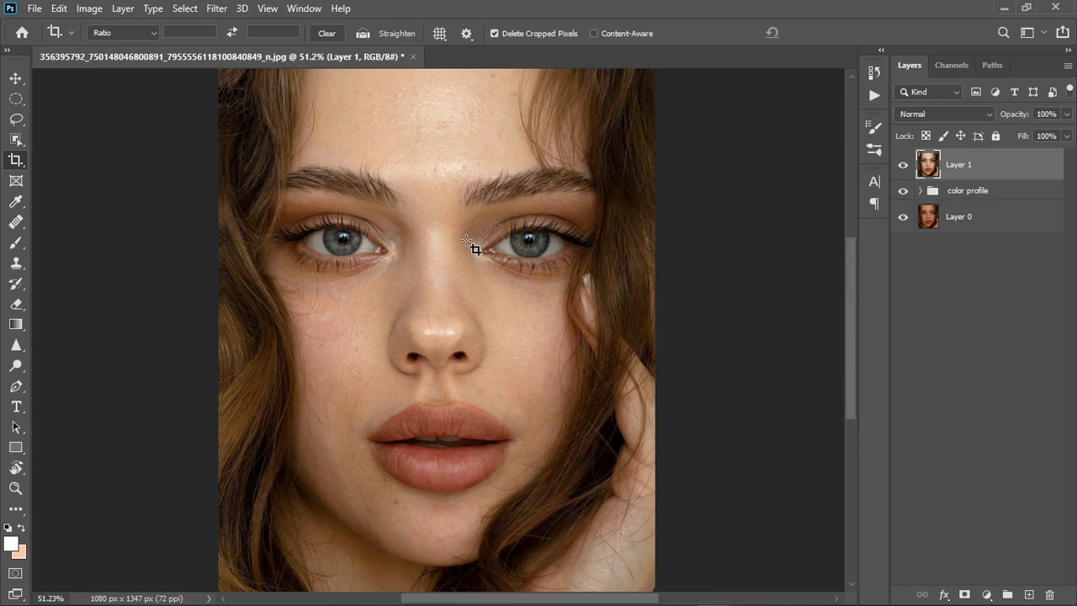
- Duplicate Layer 1 twice and rename the lower copy "color"
{"action": "left_click", "coordinate": [16, 79]}
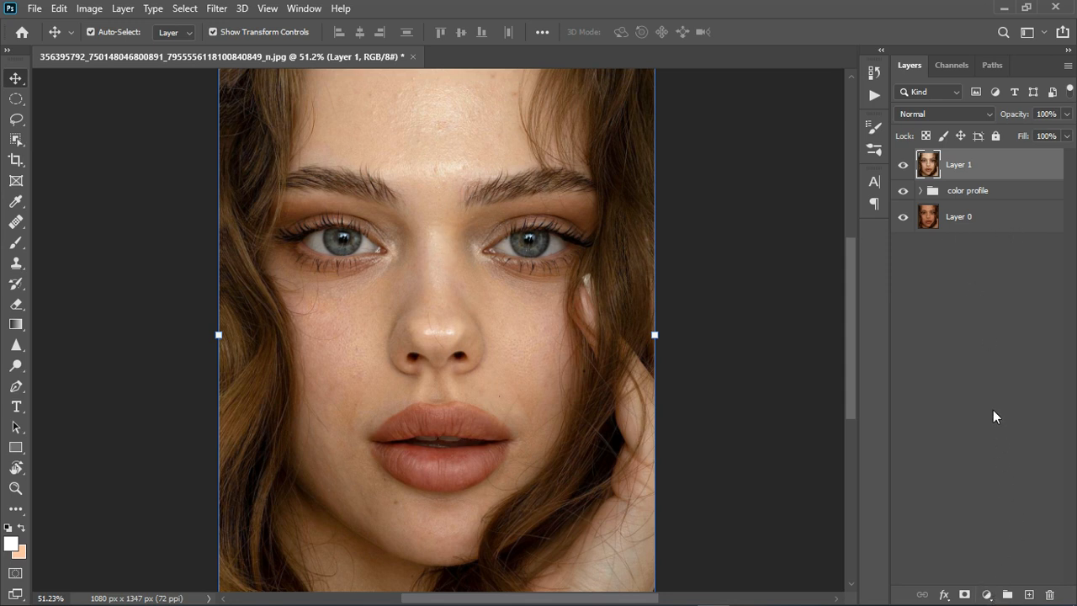
{"action": "key", "text": "ctrl+j"}
{"action": "key", "text": "ctrl+j"}
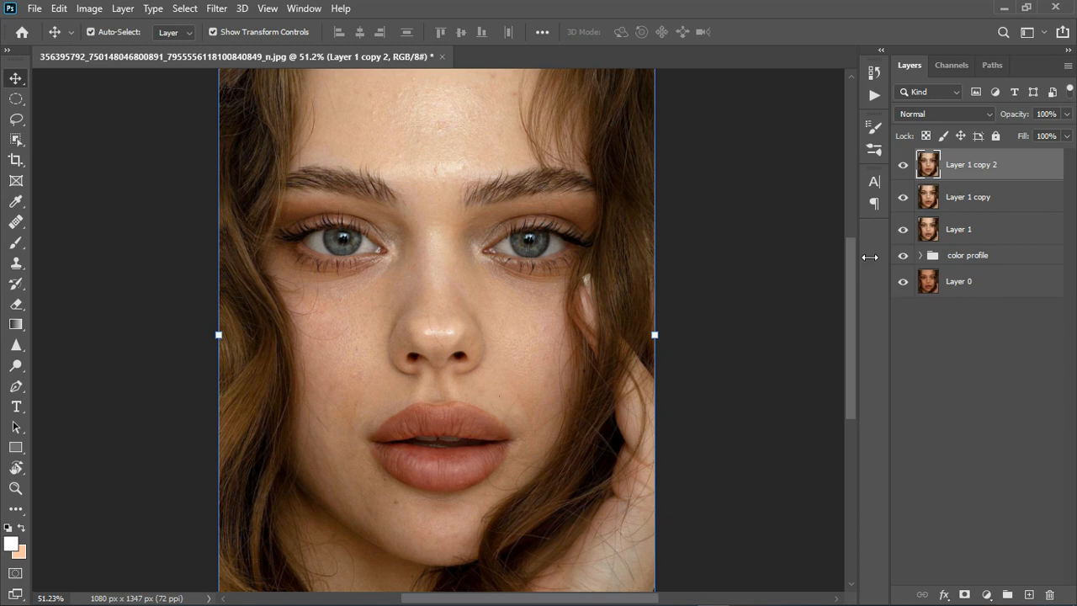
{"action": "double_click", "coordinate": [973, 203]}
{"action": "type", "text": "c"}
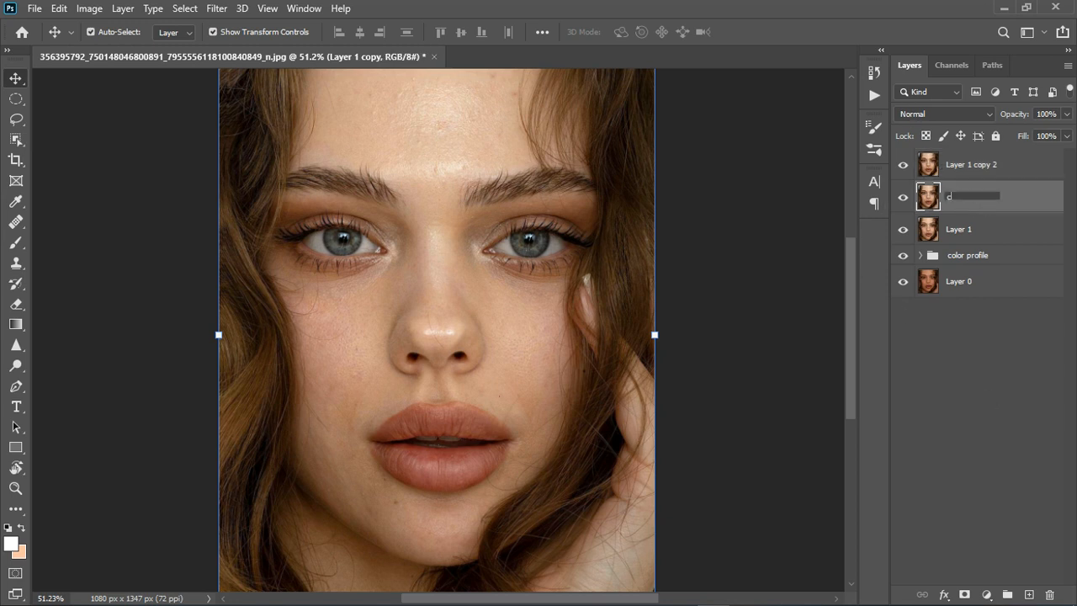
{"action": "type", "text": "olor"}
{"action": "key", "text": "Return"}
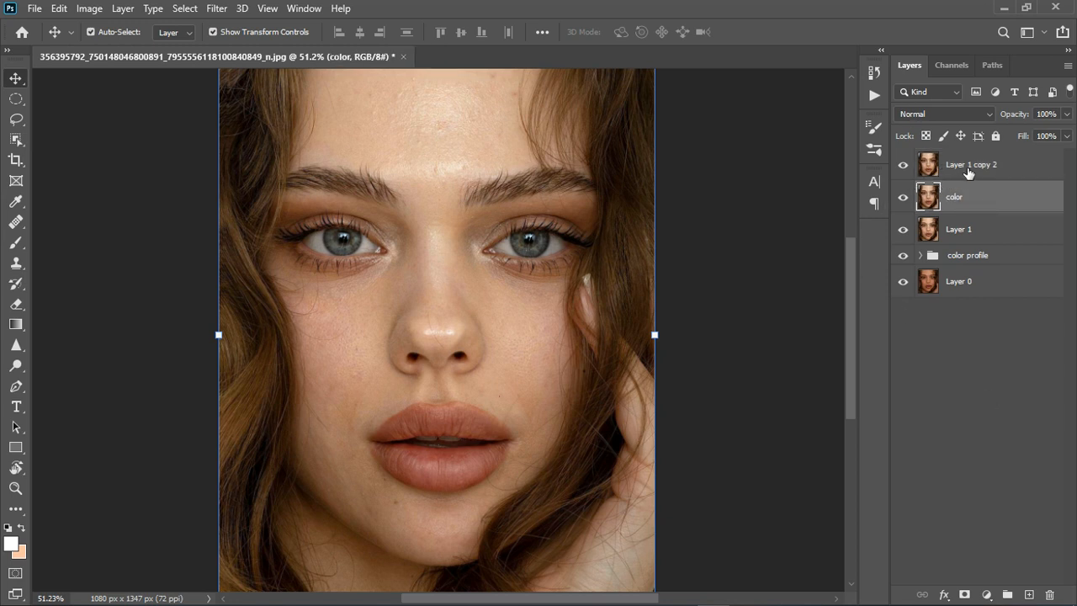
- Rename the upper copy of Layer 1 "texture" and hide it
{"action": "double_click", "coordinate": [969, 164]}
{"action": "type", "text": "textur"}
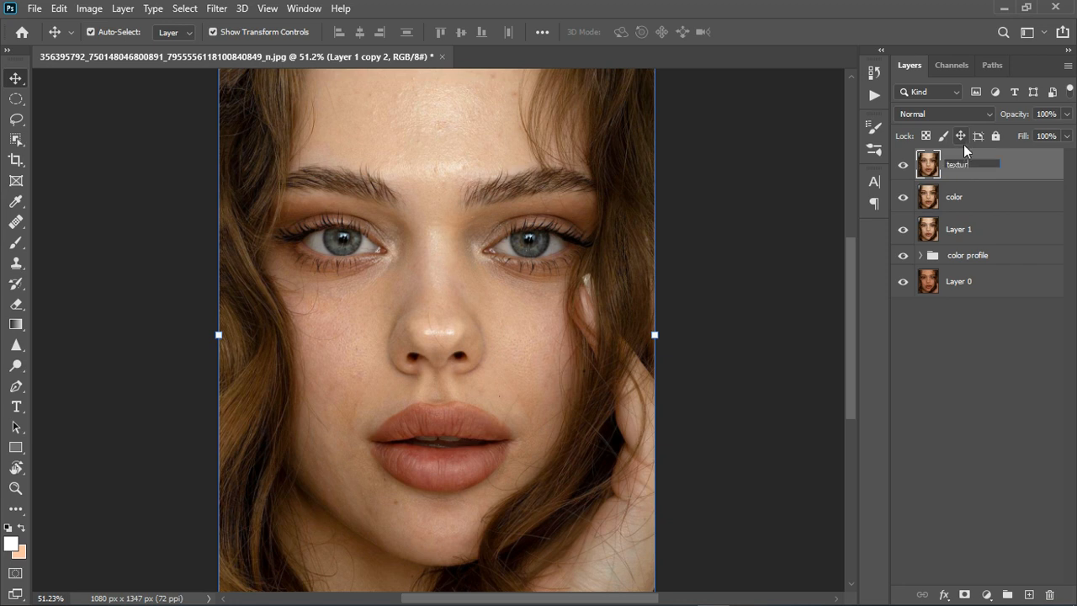
{"action": "type", "text": "e"}
{"action": "key", "text": "Return"}
{"action": "left_click", "coordinate": [904, 166]}
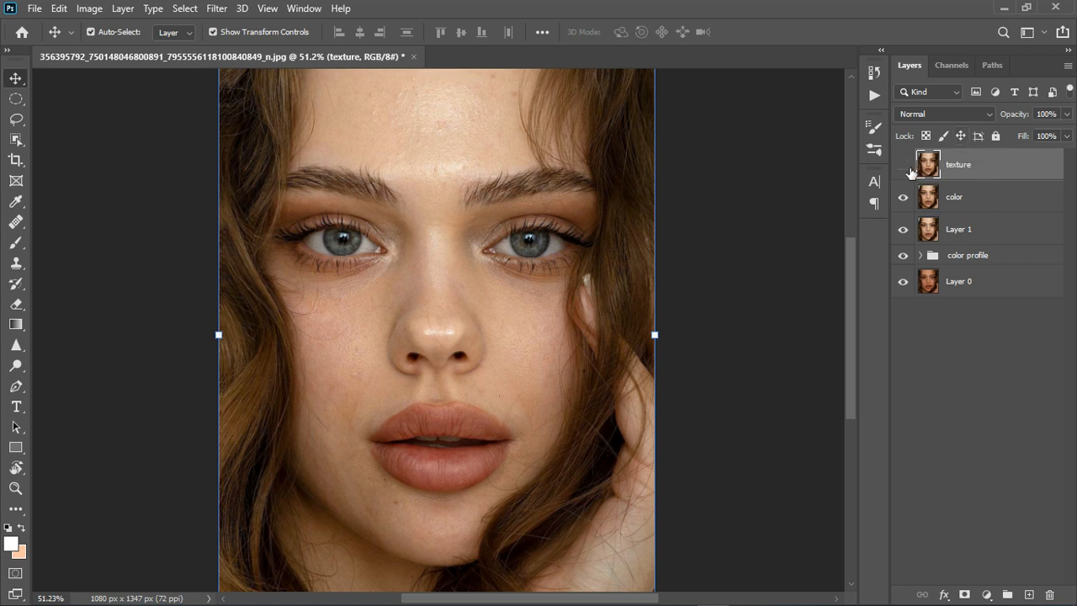
{"action": "left_click", "coordinate": [995, 202]}
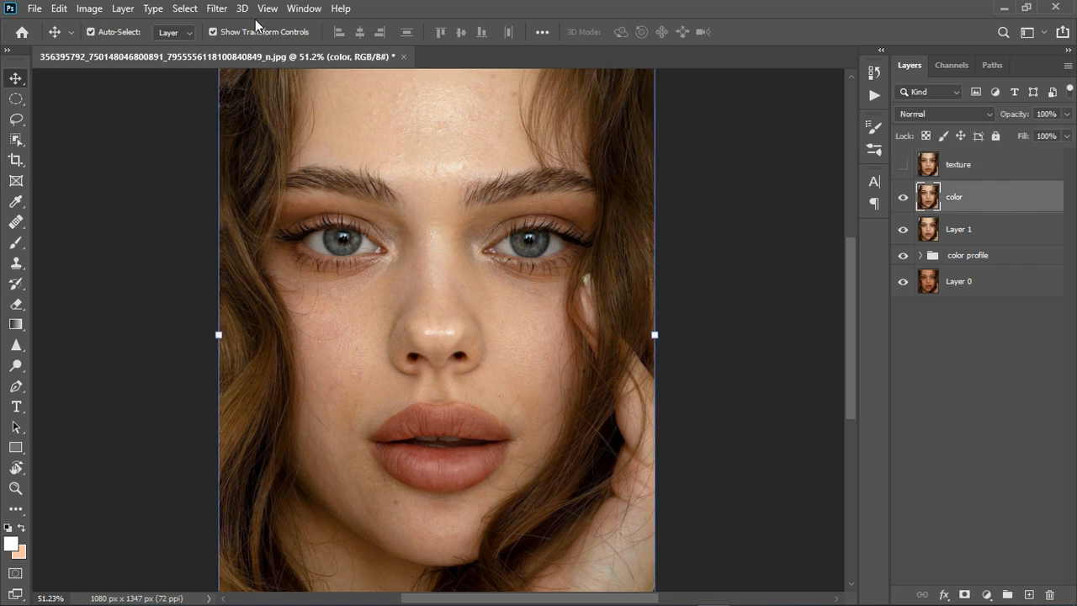
{"action": "left_click", "coordinate": [224, 10]}
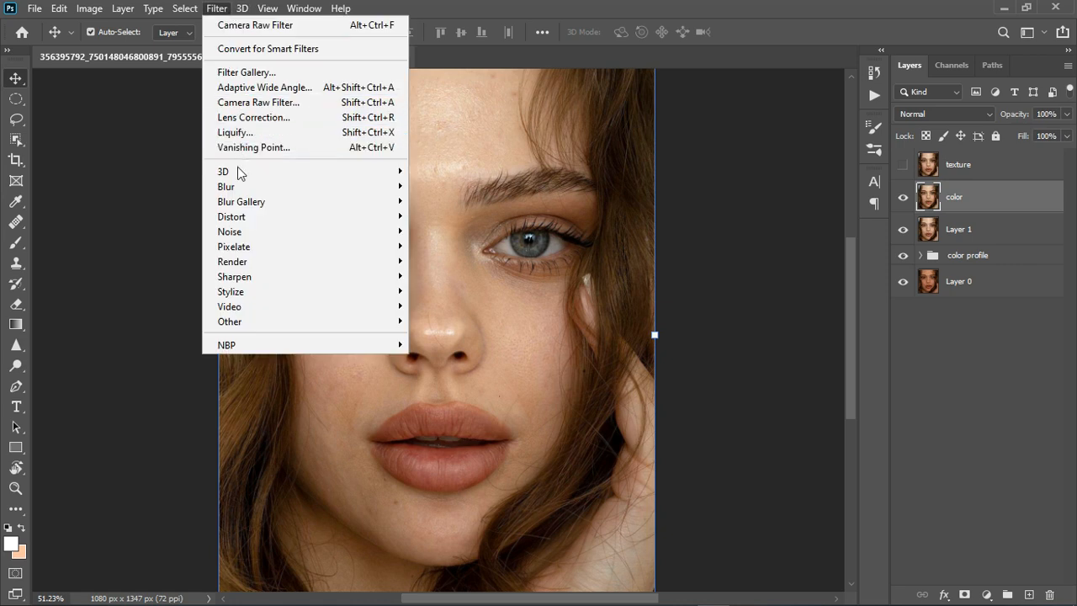
{"action": "mouse_move", "coordinate": [241, 186]}
{"action": "left_click", "coordinate": [440, 246]}
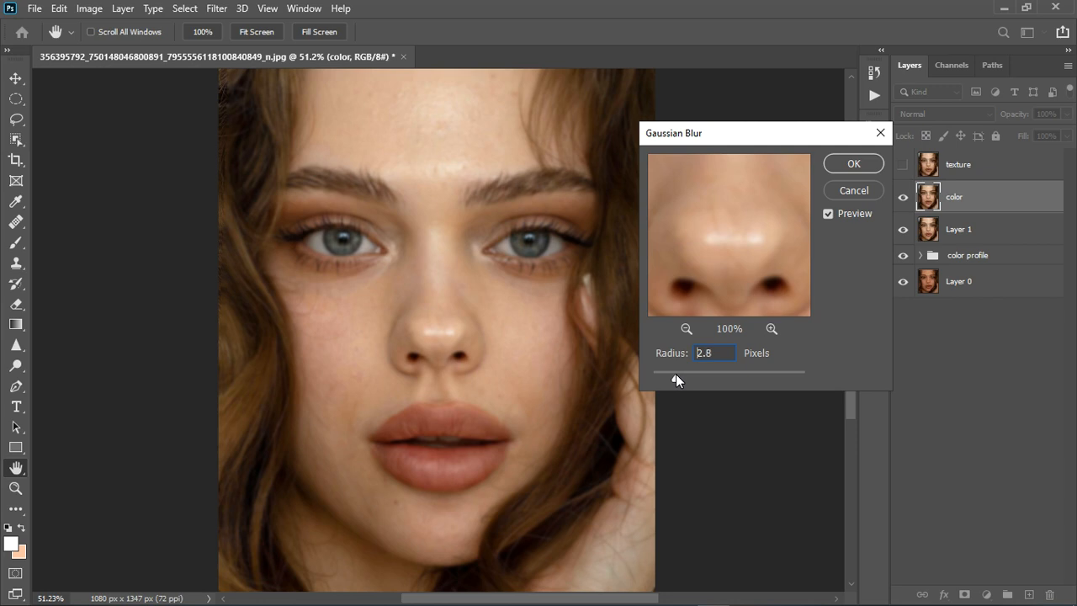
{"action": "left_click", "coordinate": [675, 375]}
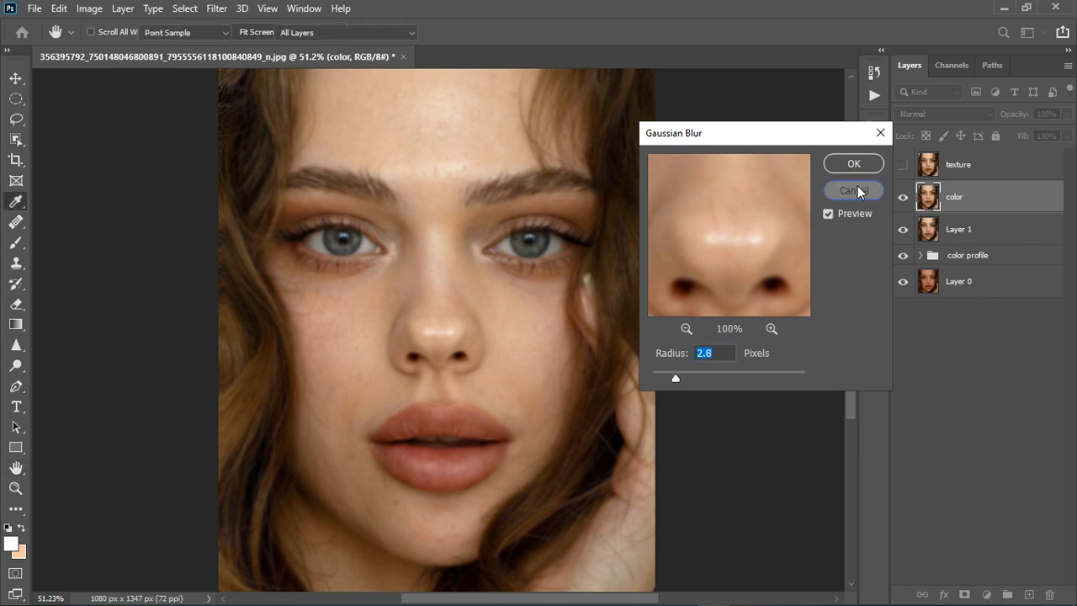
{"action": "left_click", "coordinate": [858, 187]}
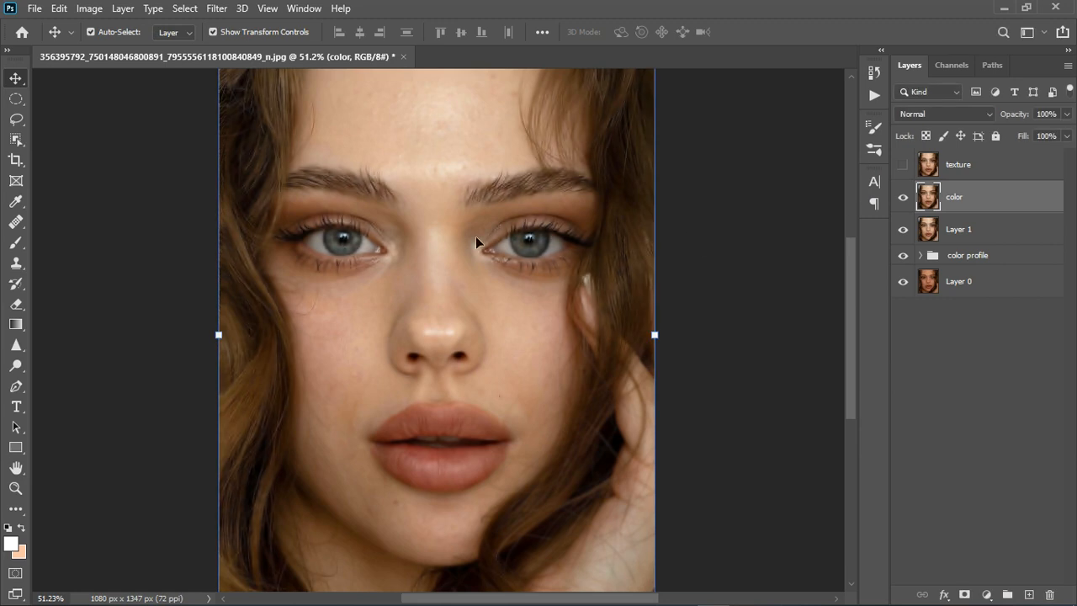
- Delete the "color" and "texture" layers above Layer 1
{"action": "left_click", "coordinate": [902, 197]}
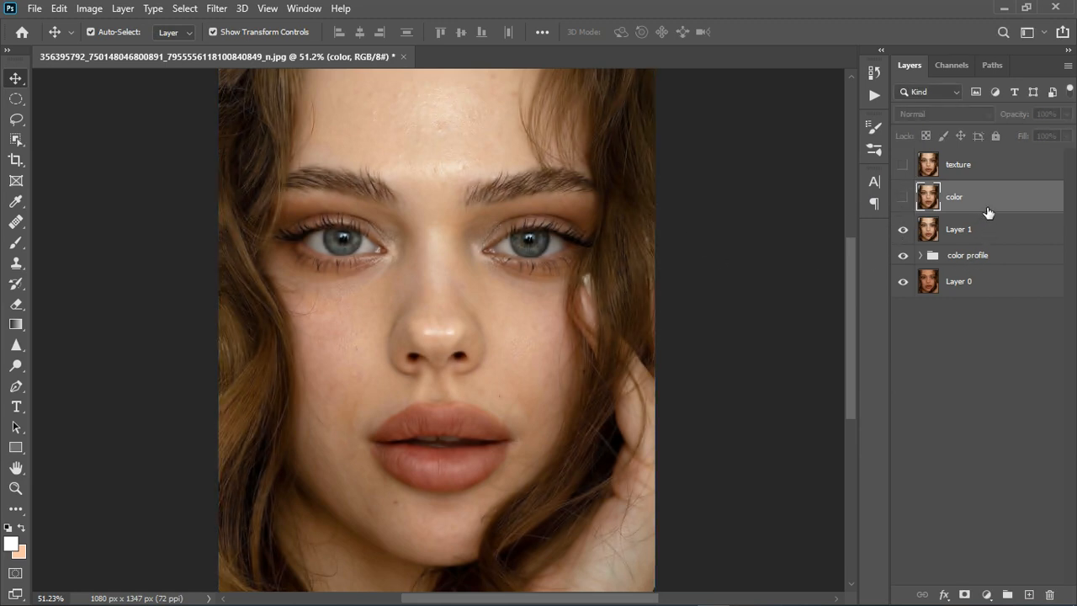
{"action": "key", "text": "Delete"}
{"action": "left_click", "coordinate": [989, 175]}
{"action": "key", "text": "Delete"}
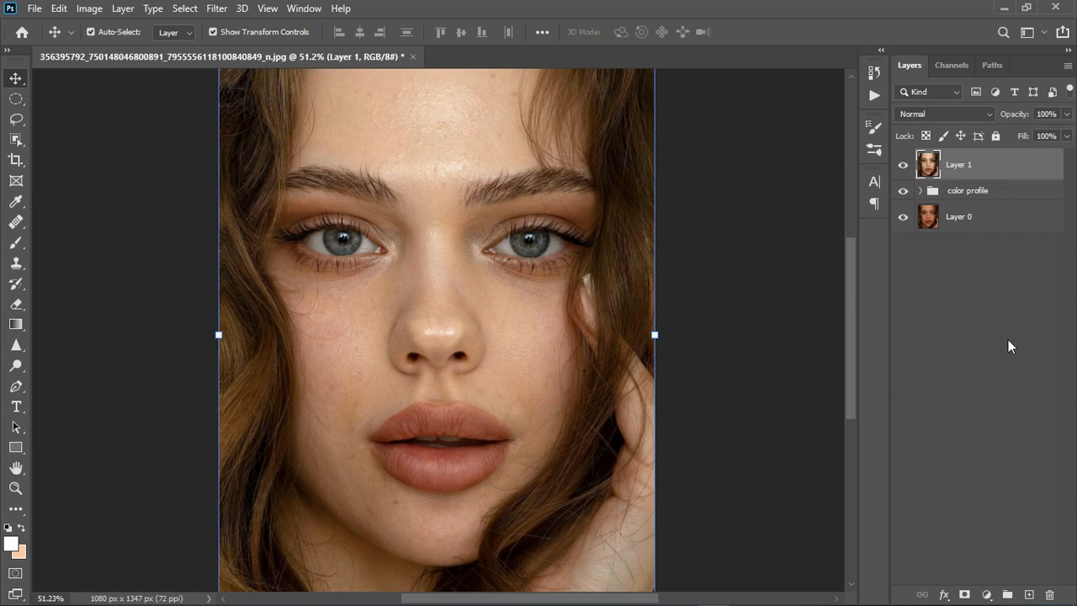
- Add a Hue/Saturation adjustment layer above Layer 1 and move its settings clear of the portrait
{"action": "left_click", "coordinate": [987, 595]}
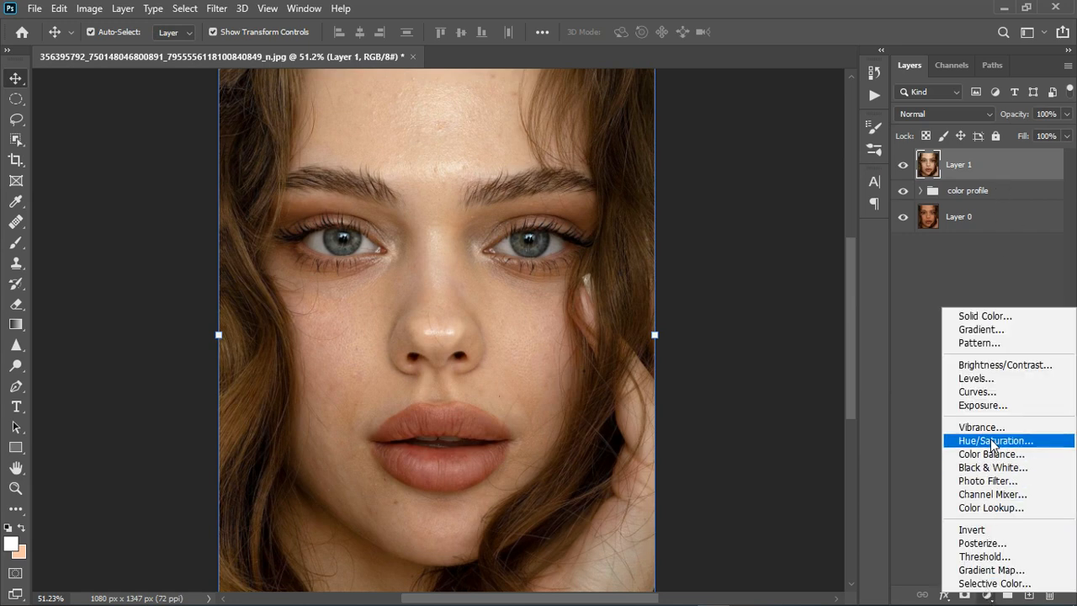
{"action": "left_click", "coordinate": [991, 440]}
{"action": "left_click_drag", "start_coordinate": [755, 166], "coordinate": [815, 159]}
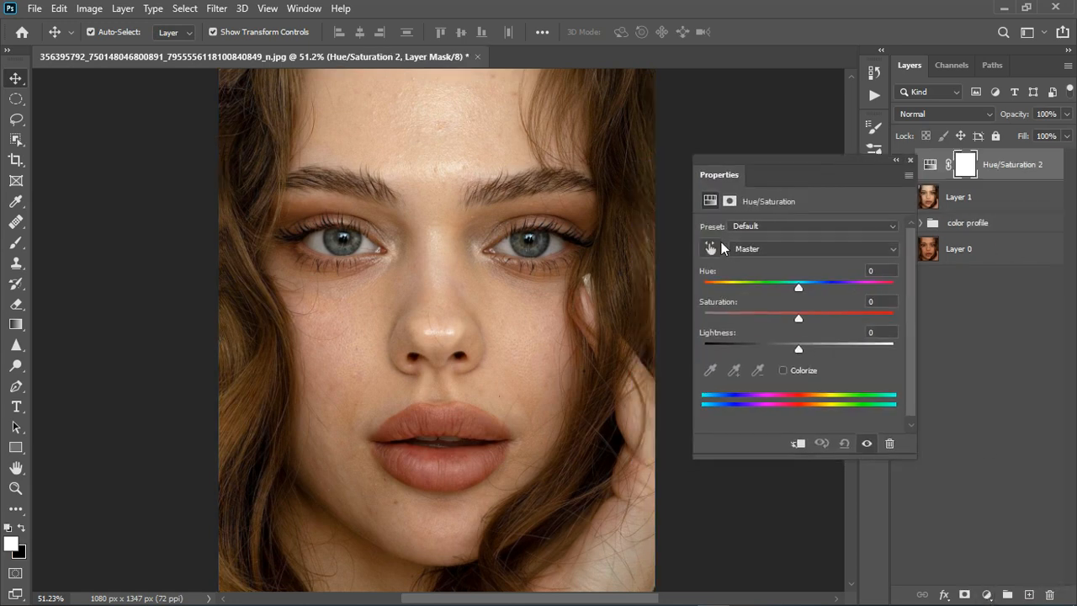
{"action": "left_click", "coordinate": [709, 248]}
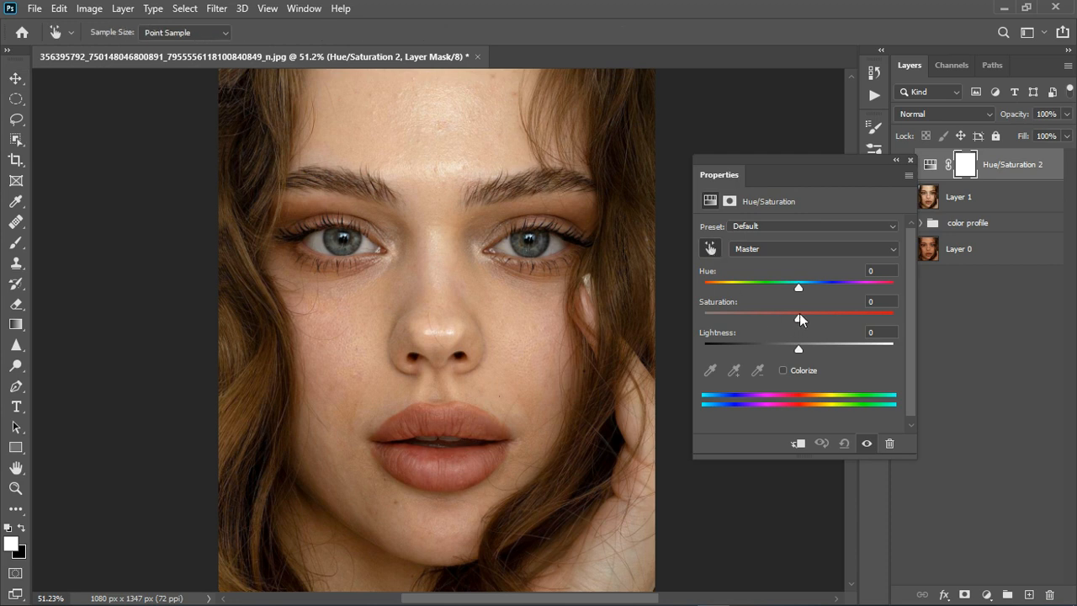
{"action": "left_click_drag", "start_coordinate": [799, 291], "coordinate": [918, 287]}
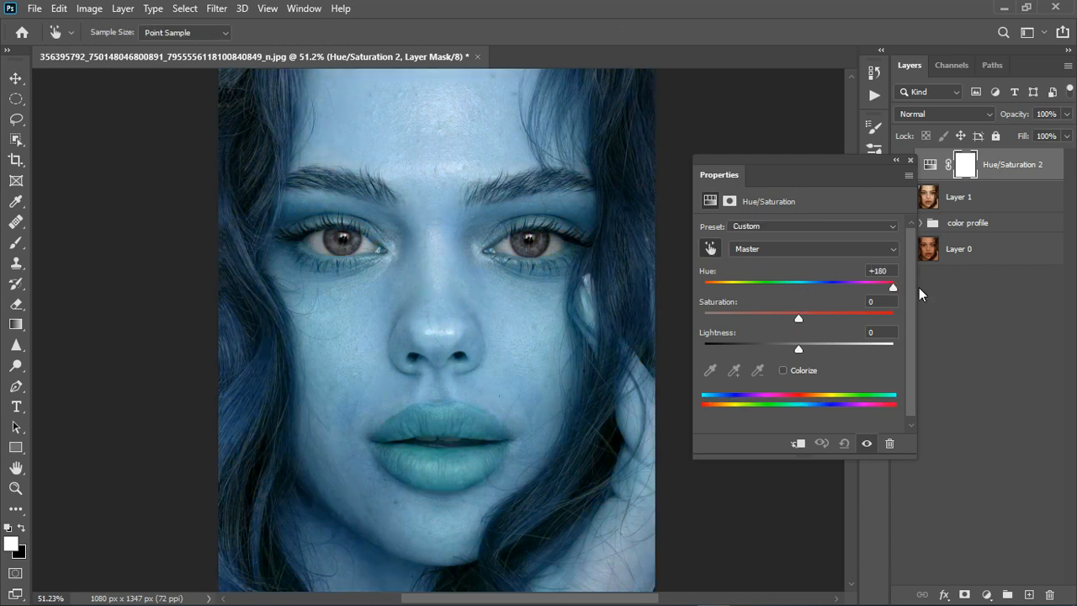
{"action": "scroll", "coordinate": [381, 336], "scroll_direction": "up", "scroll_amount": 2}
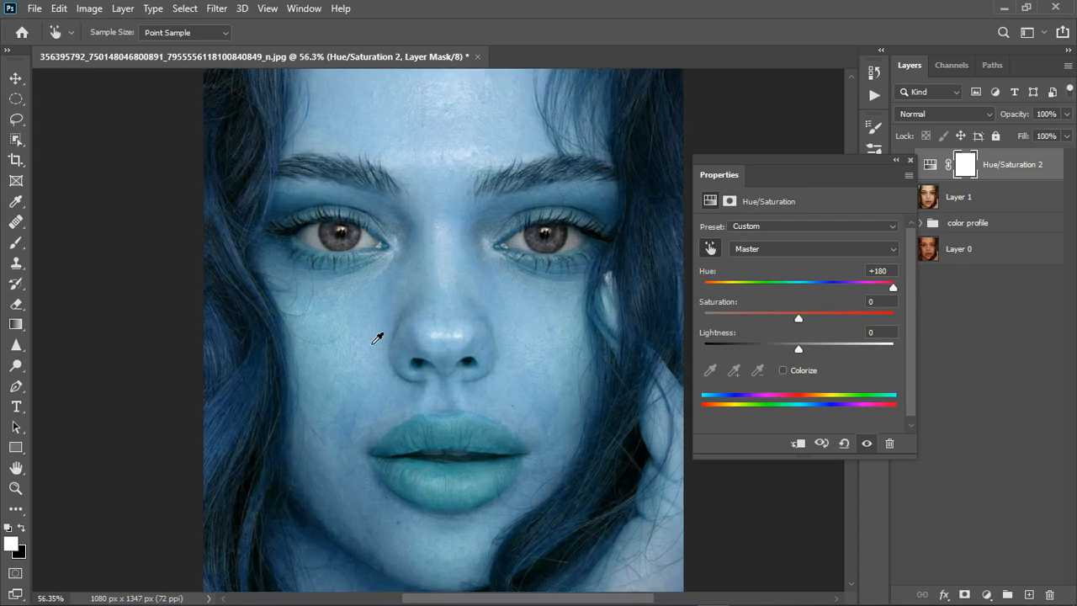
{"action": "scroll", "coordinate": [392, 336], "scroll_direction": "down", "scroll_amount": 2}
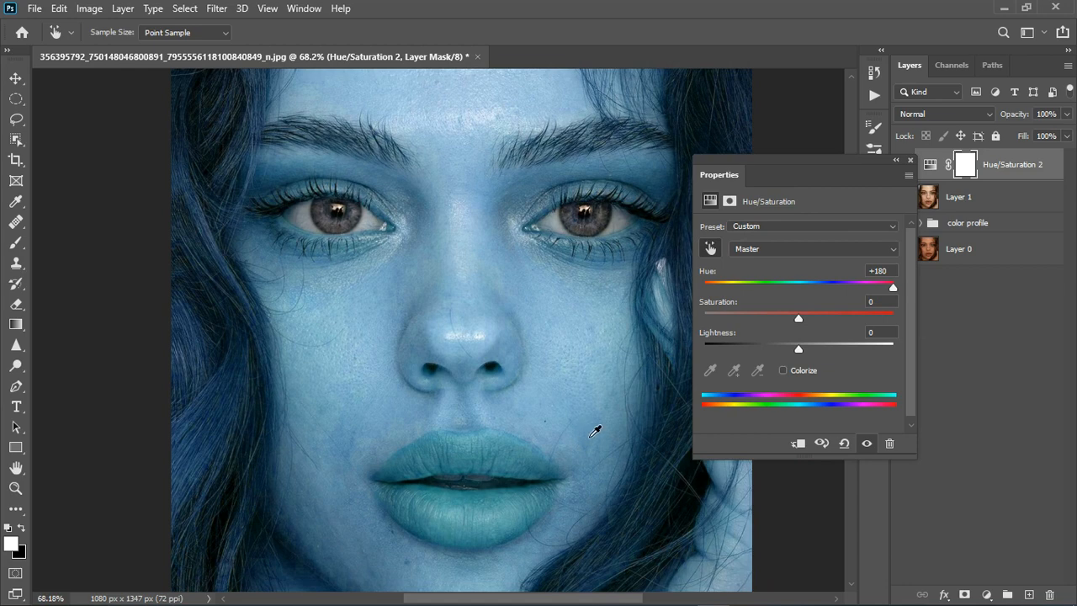
{"action": "scroll", "coordinate": [521, 328], "scroll_direction": "down", "scroll_amount": 3}
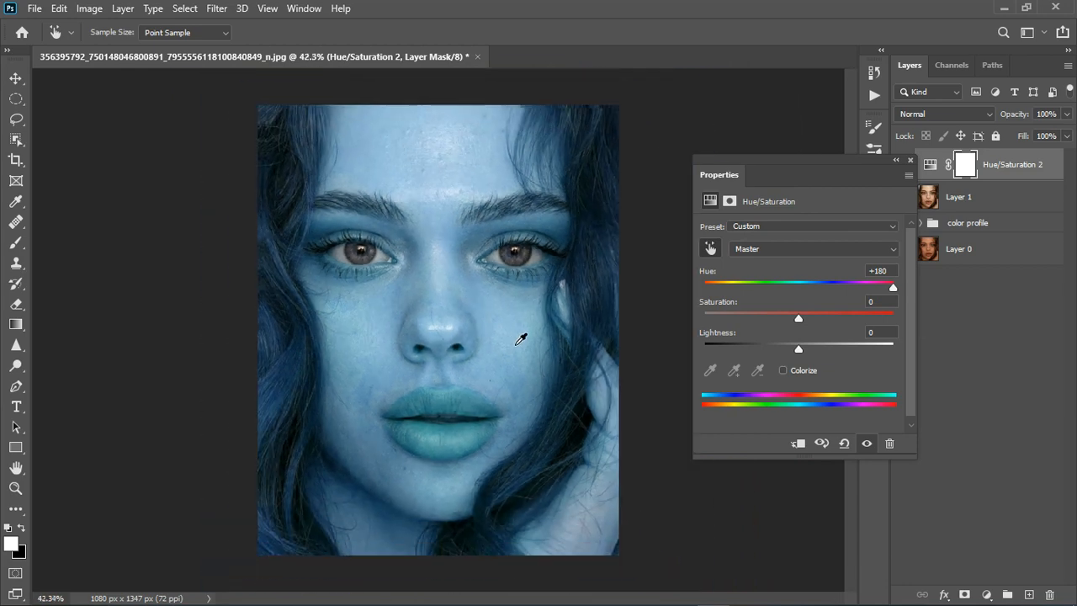
{"action": "scroll", "coordinate": [496, 378], "scroll_direction": "up", "scroll_amount": 1}
{"action": "left_click", "coordinate": [843, 442]}
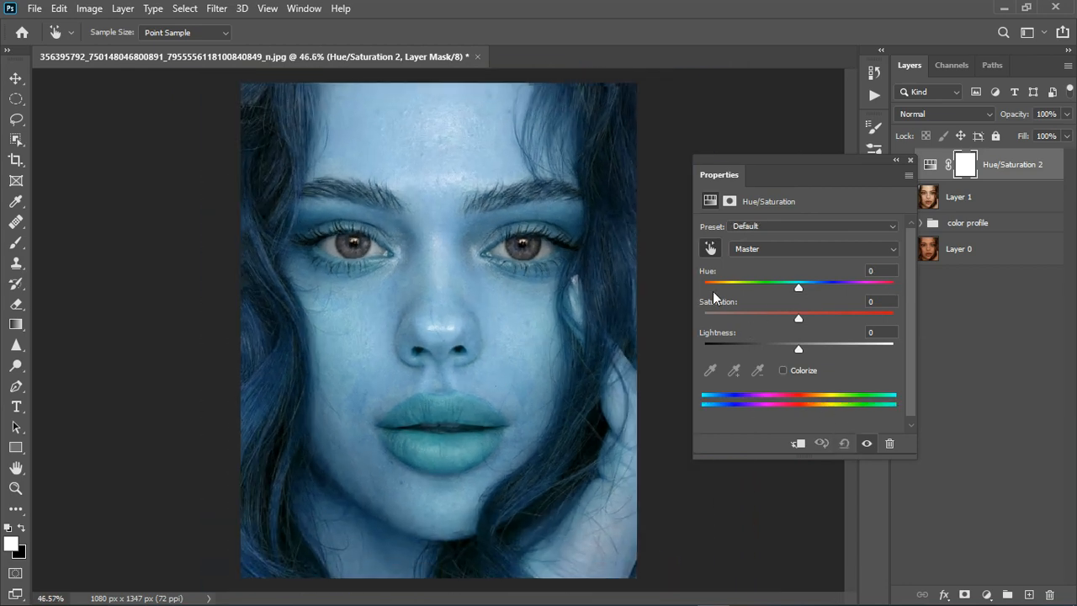
{"action": "left_click", "coordinate": [710, 249]}
- Sample the skin beside the mouth to target the Reds range and set its hue to +180 to expose the affected areas
{"action": "scroll", "coordinate": [373, 404], "scroll_direction": "up", "scroll_amount": 2}
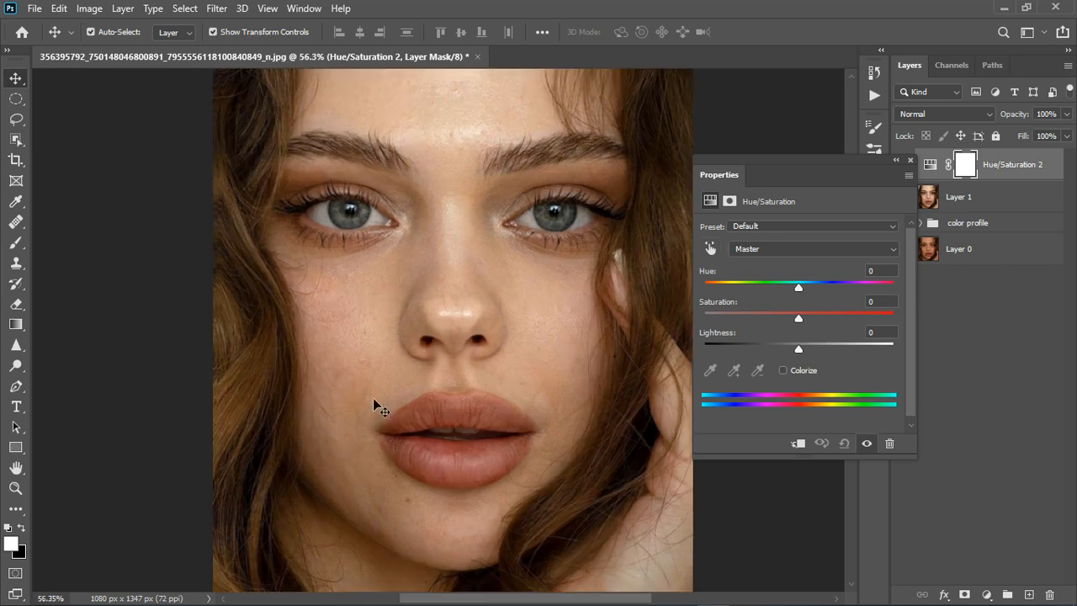
{"action": "left_click", "coordinate": [710, 249]}
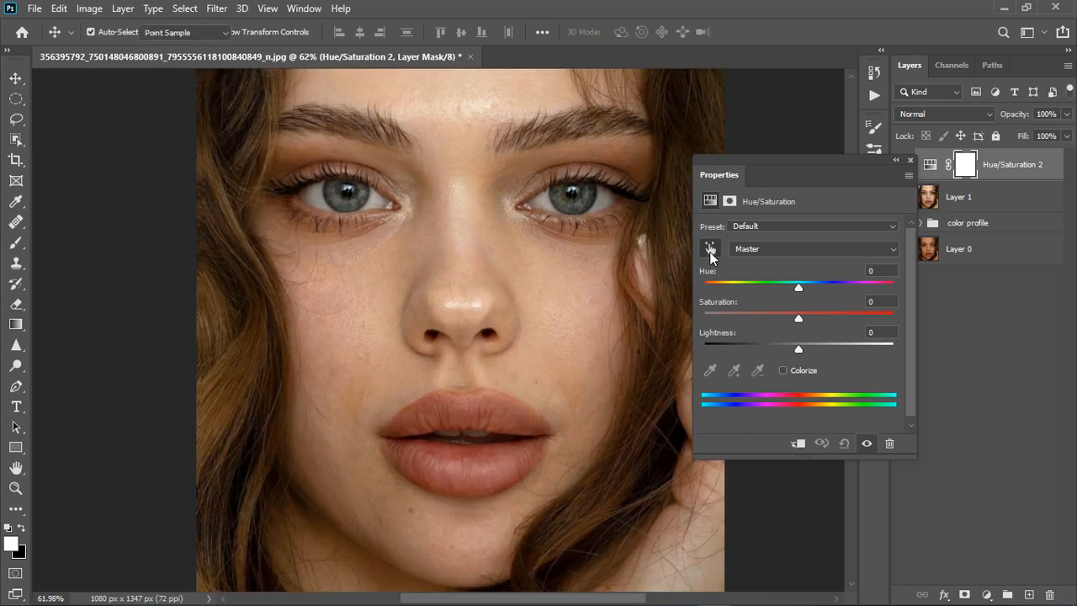
{"action": "left_click", "coordinate": [360, 410]}
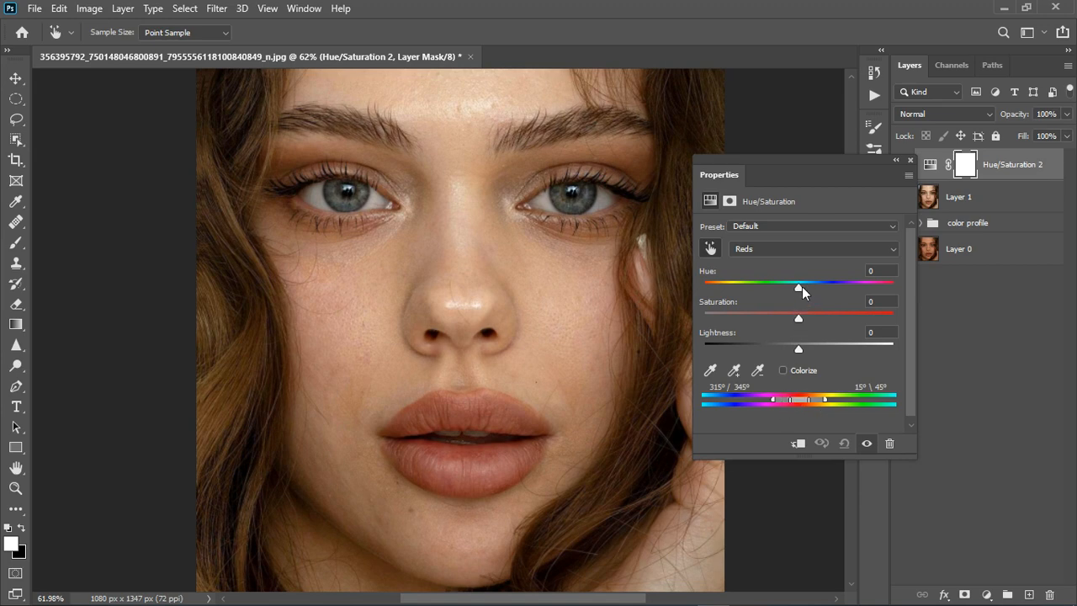
{"action": "left_click_drag", "start_coordinate": [802, 287], "coordinate": [895, 285]}
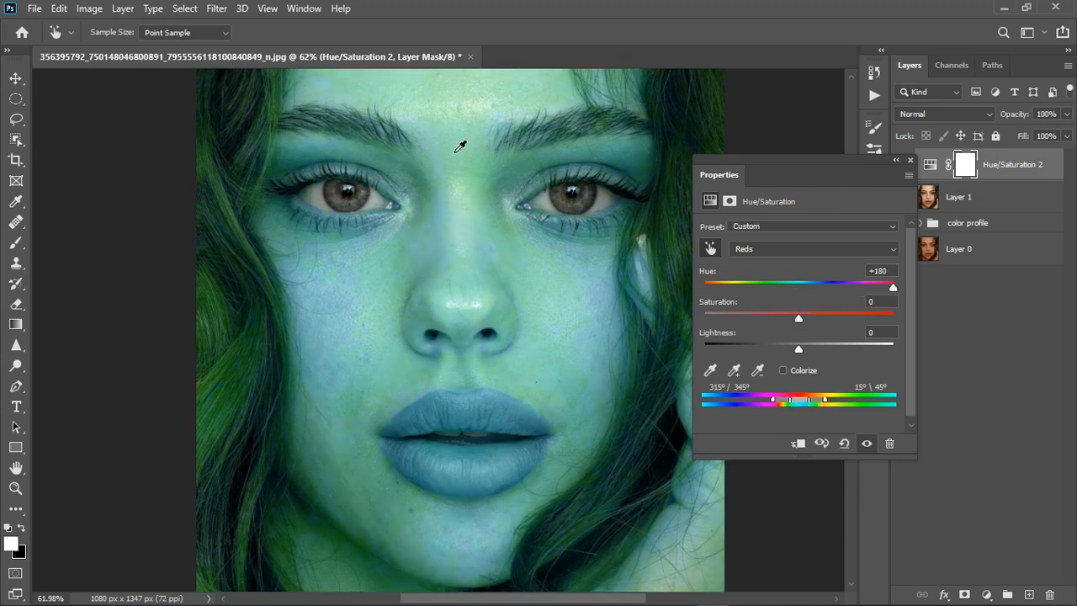
{"action": "scroll", "coordinate": [493, 305], "scroll_direction": "down", "scroll_amount": 2}
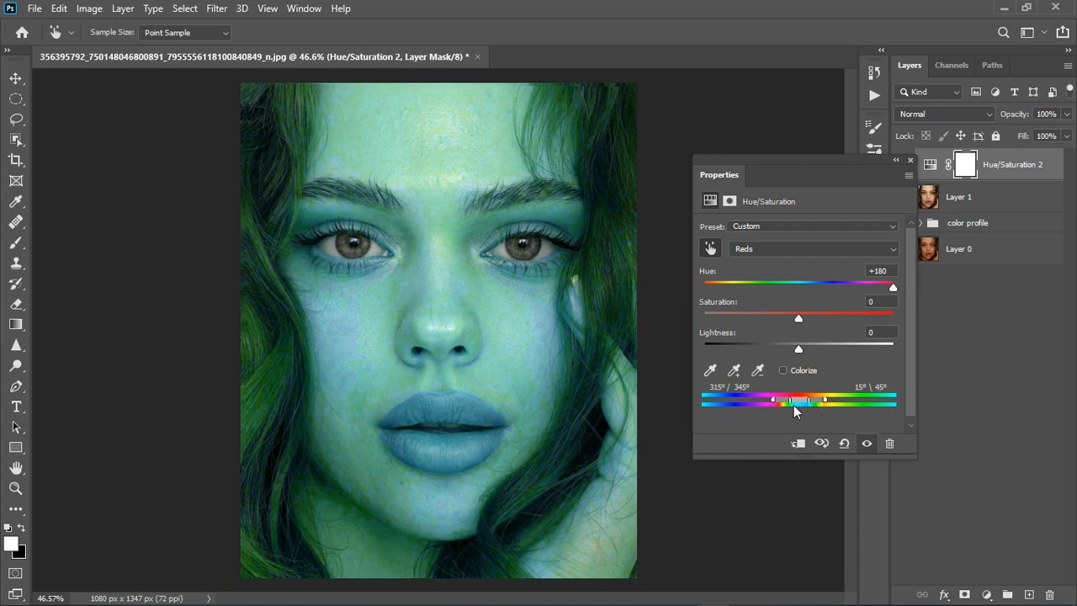
- Shift the Reds range limits to 294°/323° and 354°\26°, and set the Reds hue back to 0
{"action": "mouse_move", "coordinate": [796, 399]}
{"action": "left_mouse_down"}
{"action": "mouse_move", "coordinate": [833, 396]}
{"action": "mouse_move", "coordinate": [773, 395]}
{"action": "mouse_move", "coordinate": [789, 392]}
{"action": "left_mouse_up"}
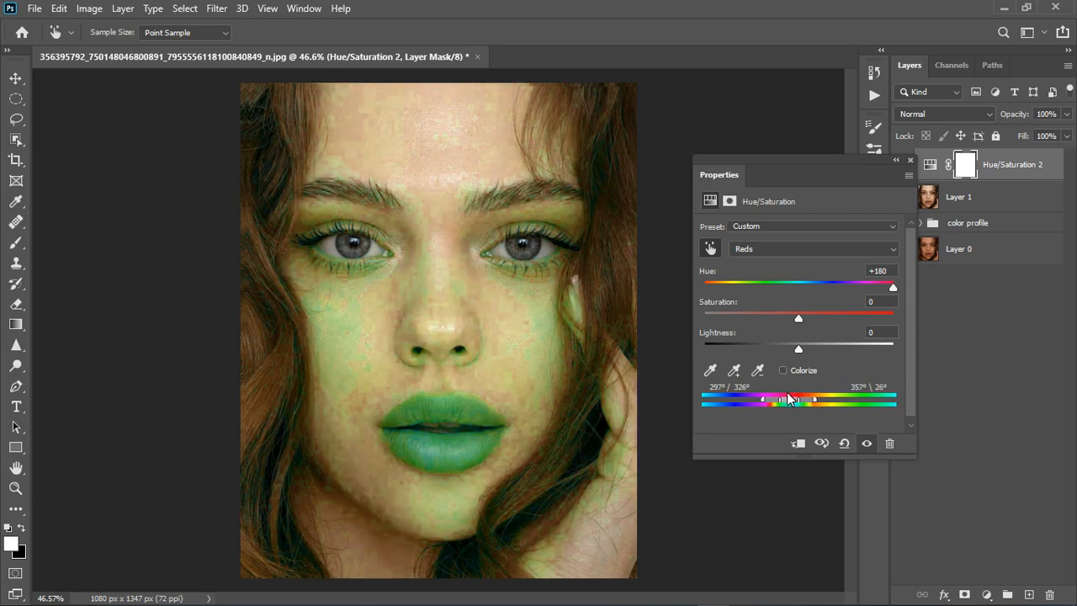
{"action": "left_click_drag", "start_coordinate": [786, 392], "coordinate": [815, 398]}
{"action": "left_click_drag", "start_coordinate": [813, 398], "coordinate": [824, 398]}
{"action": "left_click", "coordinate": [879, 271]}
{"action": "type", "text": "0"}
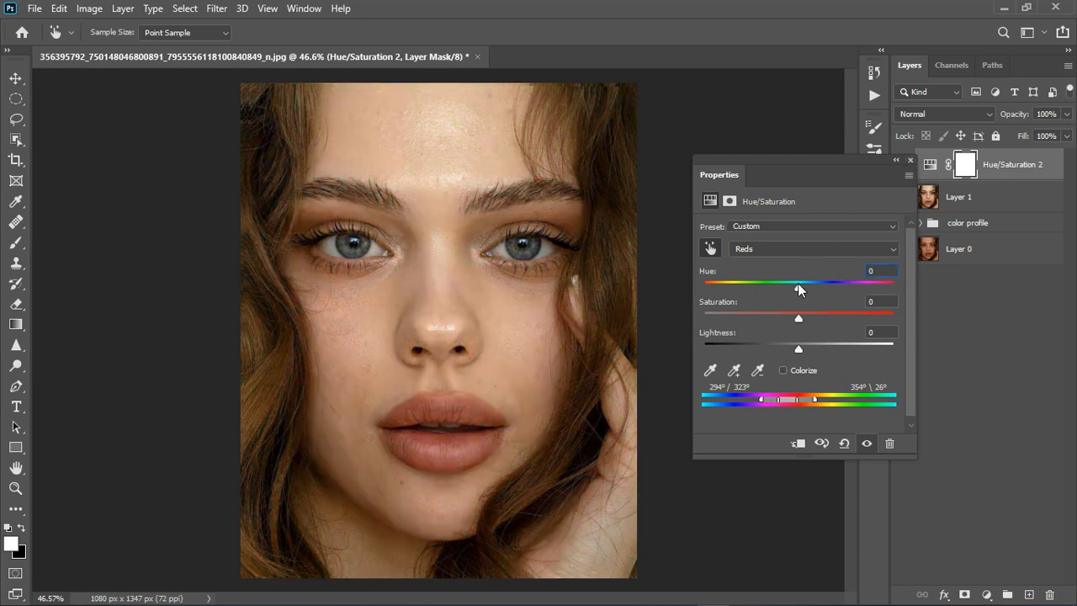
- Raise the Reds hue slightly to even out the reddish skin, compare with the adjustment off and on, and close its settings
{"action": "key", "text": "BackSpace"}
{"action": "type", "text": "-5"}
{"action": "left_click_drag", "start_coordinate": [784, 290], "coordinate": [813, 287]}
{"action": "left_click", "coordinate": [868, 444]}
{"action": "left_click", "coordinate": [871, 450]}
{"action": "left_click_drag", "start_coordinate": [811, 286], "coordinate": [821, 286]}
{"action": "left_click", "coordinate": [909, 161]}
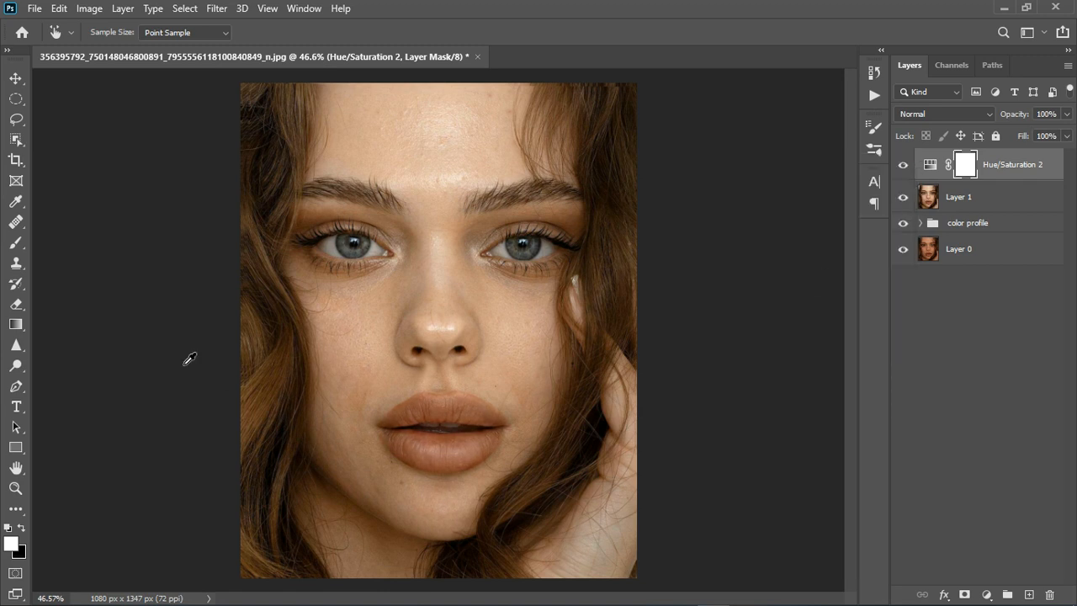
- Paint the lips black on the Hue/Saturation mask with a 90 px brush to restore their original colour
{"action": "left_click", "coordinate": [19, 244]}
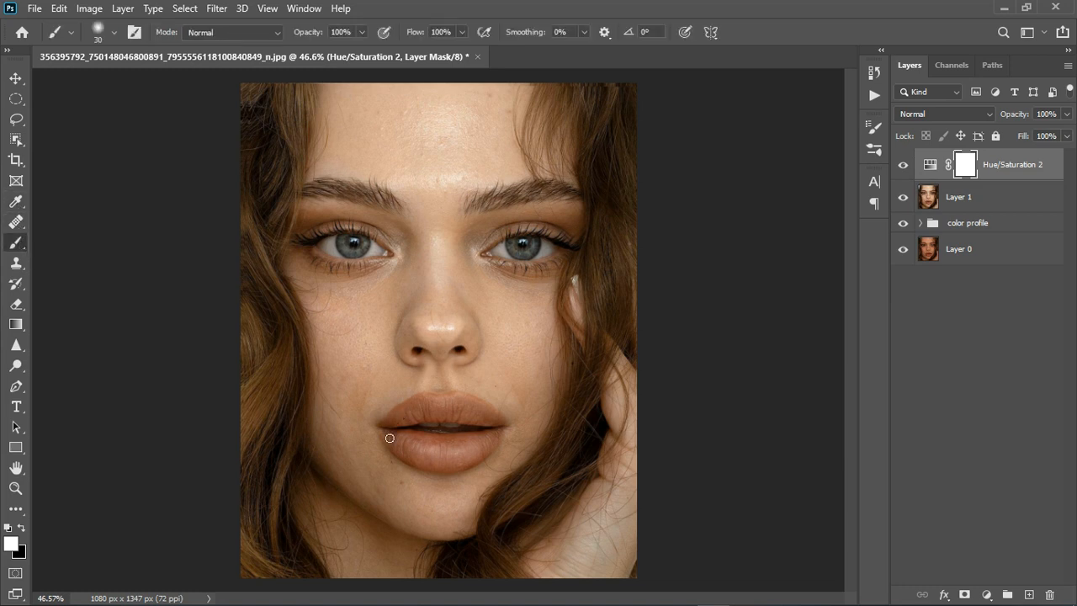
{"action": "key", "text": "x"}
{"action": "key", "text": "bracketright"}
{"action": "key", "text": "bracketright"}
{"action": "key", "text": "bracketright"}
{"action": "key", "text": "bracketright"}
{"action": "key", "text": "bracketright"}
{"action": "key", "text": "bracketright"}
{"action": "mouse_move", "coordinate": [495, 432]}
{"action": "left_mouse_down"}
{"action": "mouse_move", "coordinate": [437, 461]}
{"action": "mouse_move", "coordinate": [470, 464]}
{"action": "left_mouse_up"}
{"action": "mouse_move", "coordinate": [417, 440]}
{"action": "left_mouse_down"}
{"action": "mouse_move", "coordinate": [465, 423]}
{"action": "mouse_move", "coordinate": [496, 439]}
{"action": "mouse_move", "coordinate": [479, 460]}
{"action": "mouse_move", "coordinate": [457, 466]}
{"action": "mouse_move", "coordinate": [422, 451]}
{"action": "mouse_move", "coordinate": [503, 463]}
{"action": "mouse_move", "coordinate": [451, 421]}
{"action": "left_mouse_up"}
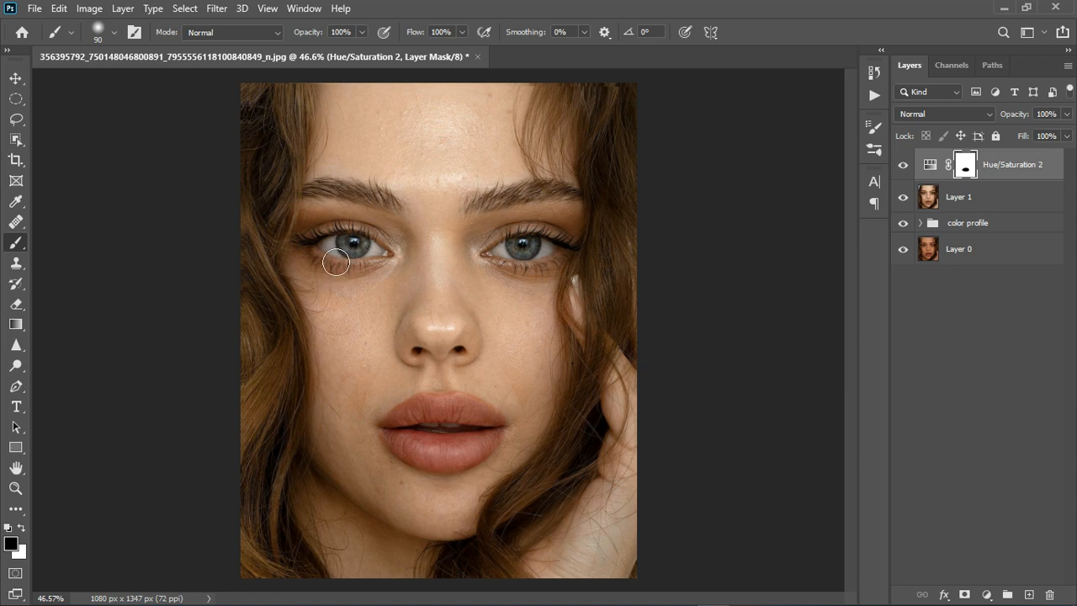
- Paint both eye areas black on the Hue/Saturation mask to exclude them from the hue shift
{"action": "left_click_drag", "start_coordinate": [395, 266], "coordinate": [333, 261]}
{"action": "mouse_move", "coordinate": [510, 263]}
{"action": "left_mouse_down"}
{"action": "mouse_move", "coordinate": [561, 261]}
{"action": "mouse_move", "coordinate": [568, 271]}
{"action": "mouse_move", "coordinate": [523, 274]}
{"action": "mouse_move", "coordinate": [513, 258]}
{"action": "mouse_move", "coordinate": [534, 246]}
{"action": "mouse_move", "coordinate": [580, 251]}
{"action": "mouse_move", "coordinate": [573, 269]}
{"action": "mouse_move", "coordinate": [507, 275]}
{"action": "mouse_move", "coordinate": [501, 261]}
{"action": "mouse_move", "coordinate": [548, 249]}
{"action": "mouse_move", "coordinate": [336, 253]}
{"action": "mouse_move", "coordinate": [352, 246]}
{"action": "mouse_move", "coordinate": [384, 257]}
{"action": "mouse_move", "coordinate": [375, 275]}
{"action": "mouse_move", "coordinate": [348, 275]}
{"action": "mouse_move", "coordinate": [404, 270]}
{"action": "mouse_move", "coordinate": [401, 251]}
{"action": "mouse_move", "coordinate": [325, 244]}
{"action": "mouse_move", "coordinate": [319, 263]}
{"action": "mouse_move", "coordinate": [544, 243]}
{"action": "mouse_move", "coordinate": [512, 225]}
{"action": "left_mouse_up"}
{"action": "scroll", "coordinate": [491, 354], "scroll_direction": "down", "scroll_amount": 4}
{"action": "scroll", "coordinate": [514, 399], "scroll_direction": "up", "scroll_amount": 2}
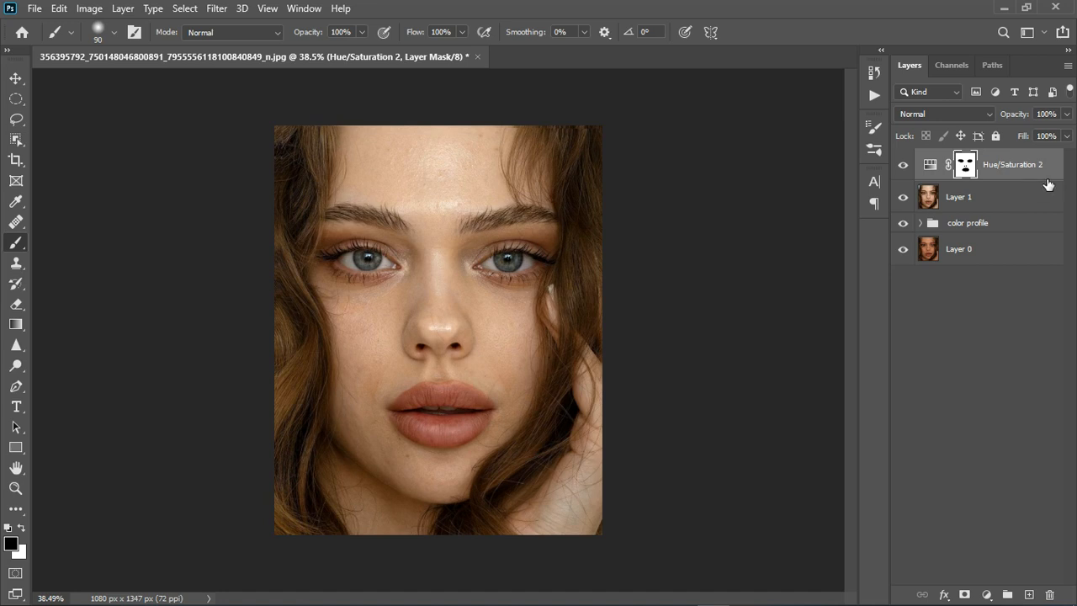
- Stamp all visible layers into a new layer on top and duplicate it twice
{"action": "key", "text": "ctrl+shift+alt+e"}
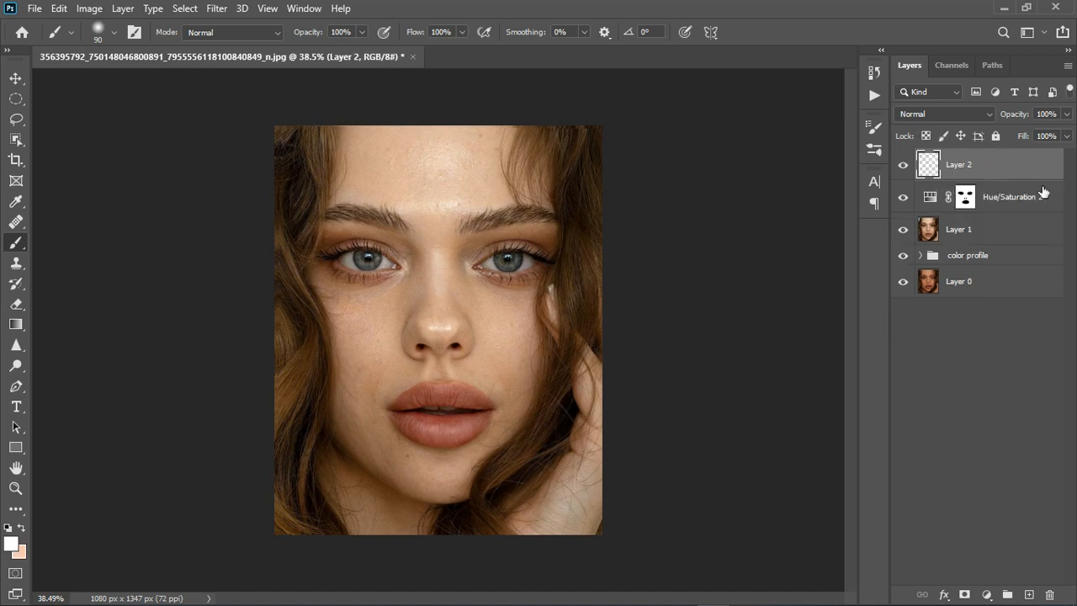
{"action": "key", "text": "ctrl+j"}
{"action": "key", "text": "ctrl+j"}
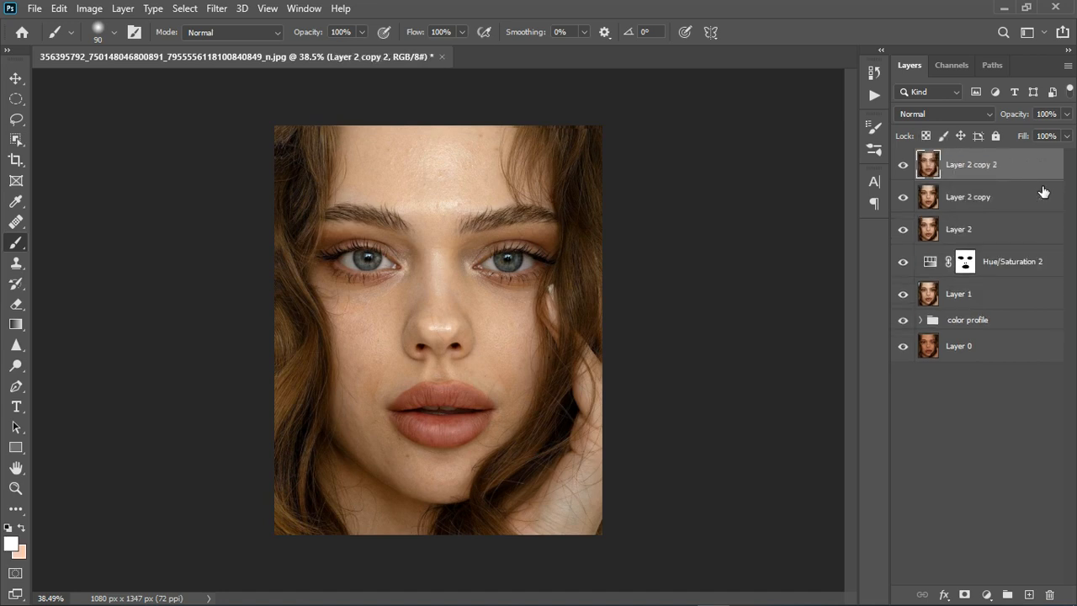
- Rename the lower copy of the stamped layer "color" and the upper copy "texture"
{"action": "double_click", "coordinate": [969, 197]}
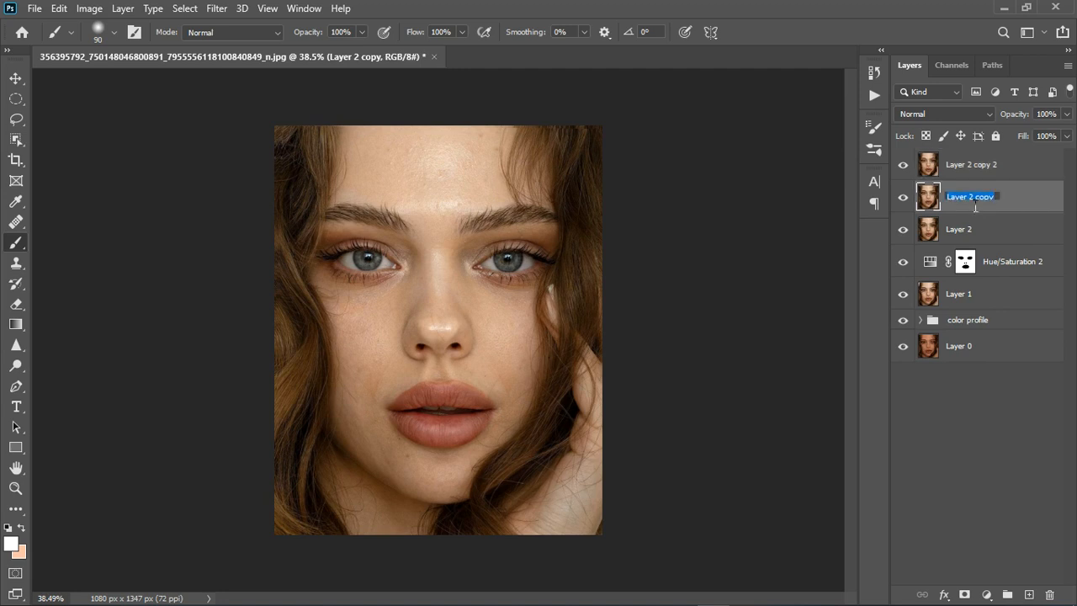
{"action": "type", "text": "color"}
{"action": "key", "text": "Return"}
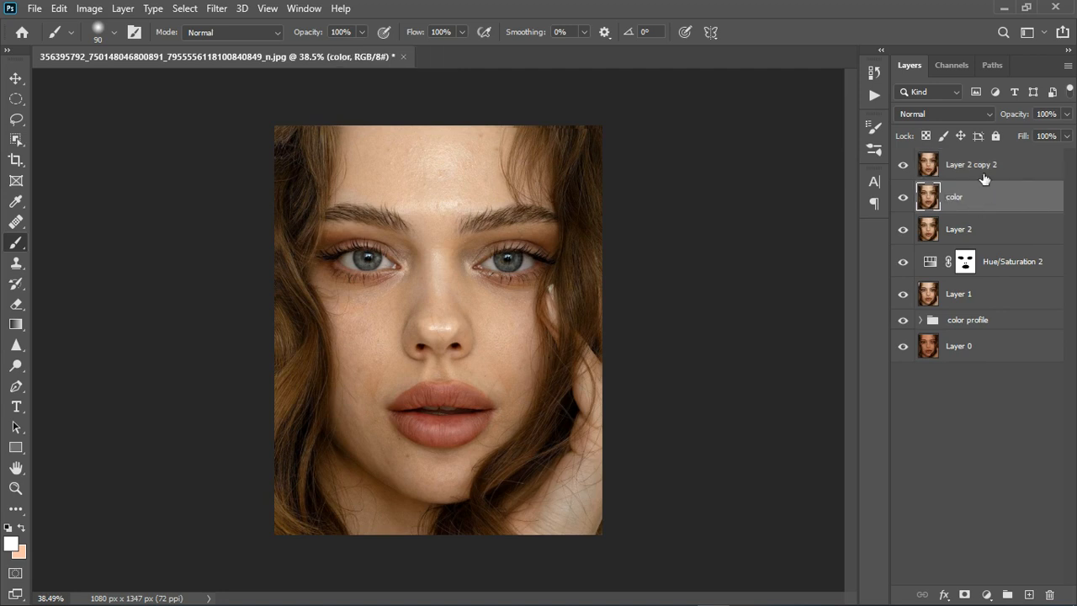
{"action": "double_click", "coordinate": [985, 176]}
{"action": "type", "text": "texture"}
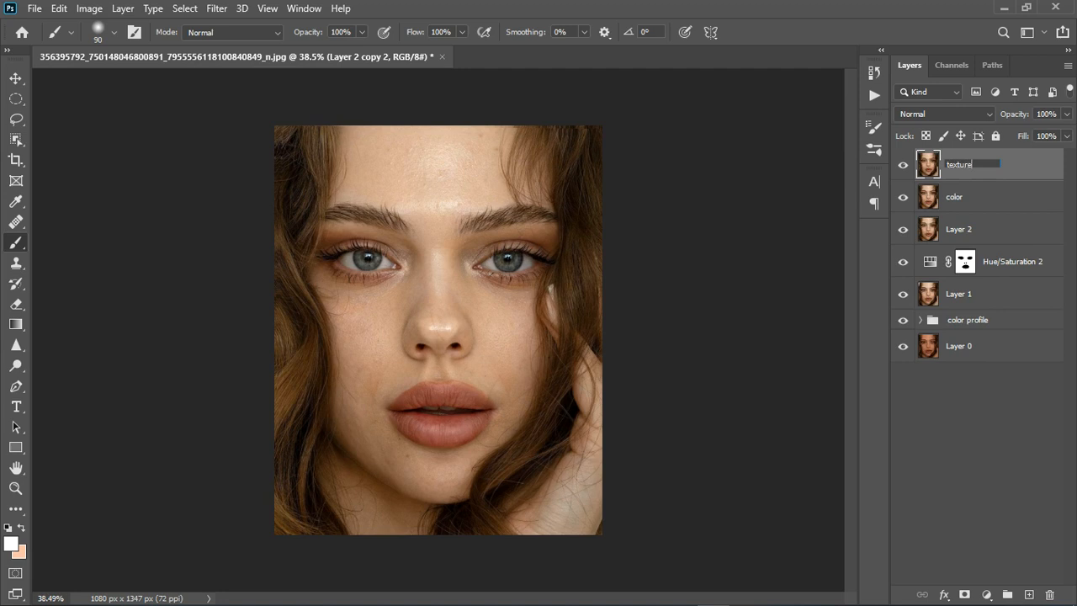
{"action": "key", "text": "Return"}
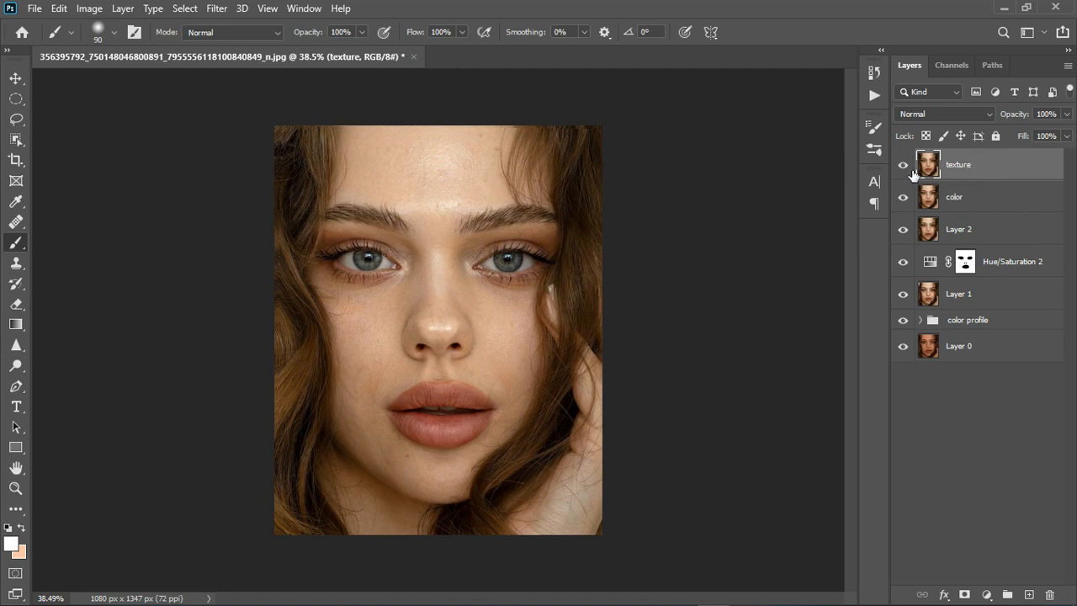
- Hide the texture layer and apply a Gaussian Blur with a 4.5 pixel radius to the color layer
{"action": "left_click", "coordinate": [905, 165]}
{"action": "left_click", "coordinate": [1010, 206]}
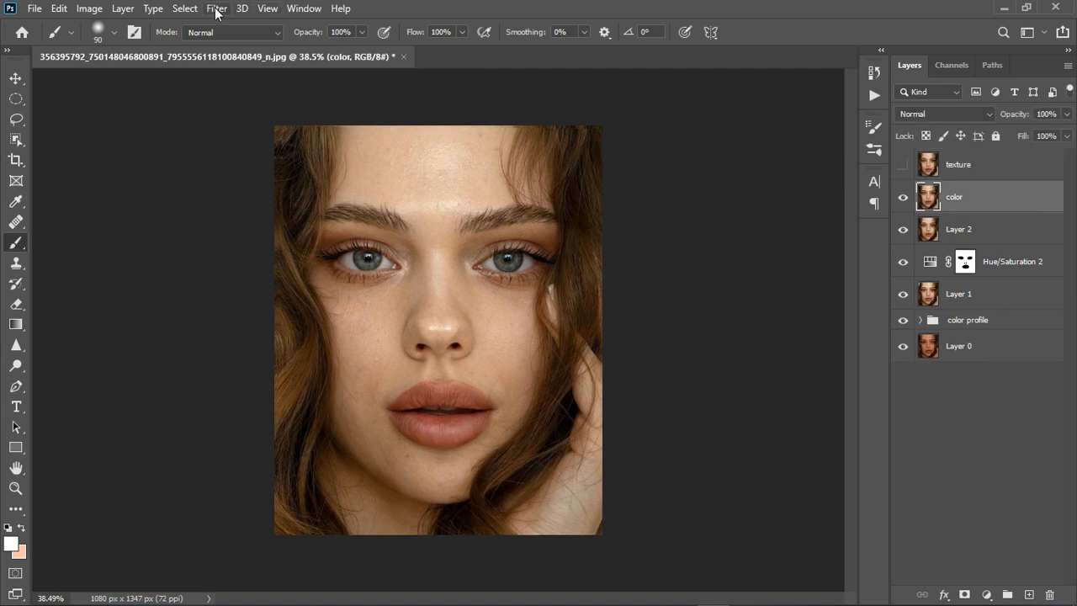
{"action": "left_click", "coordinate": [216, 10]}
{"action": "mouse_move", "coordinate": [249, 186]}
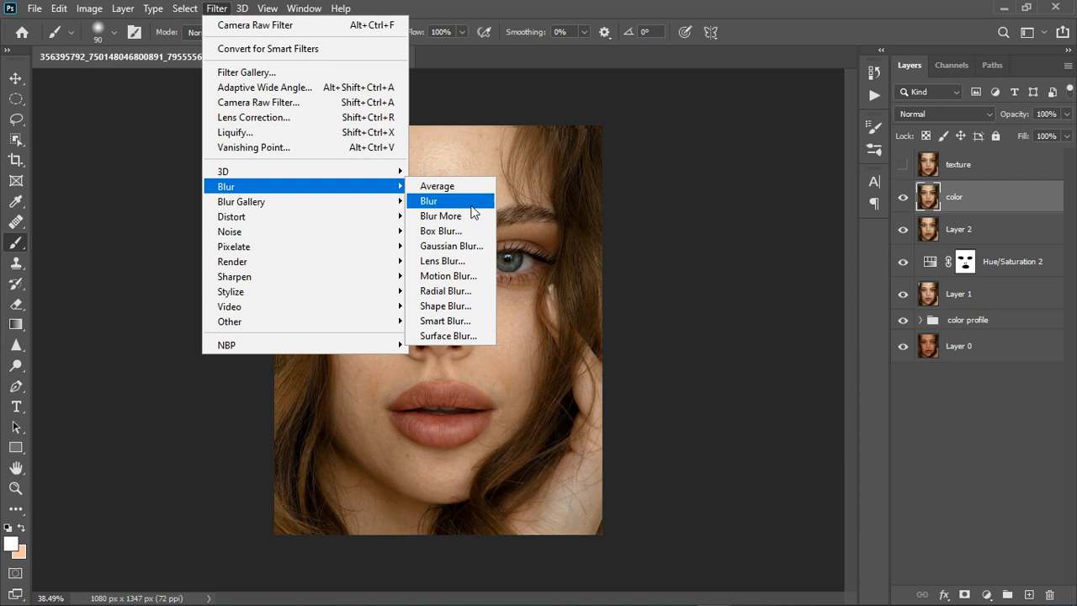
{"action": "left_click", "coordinate": [452, 246]}
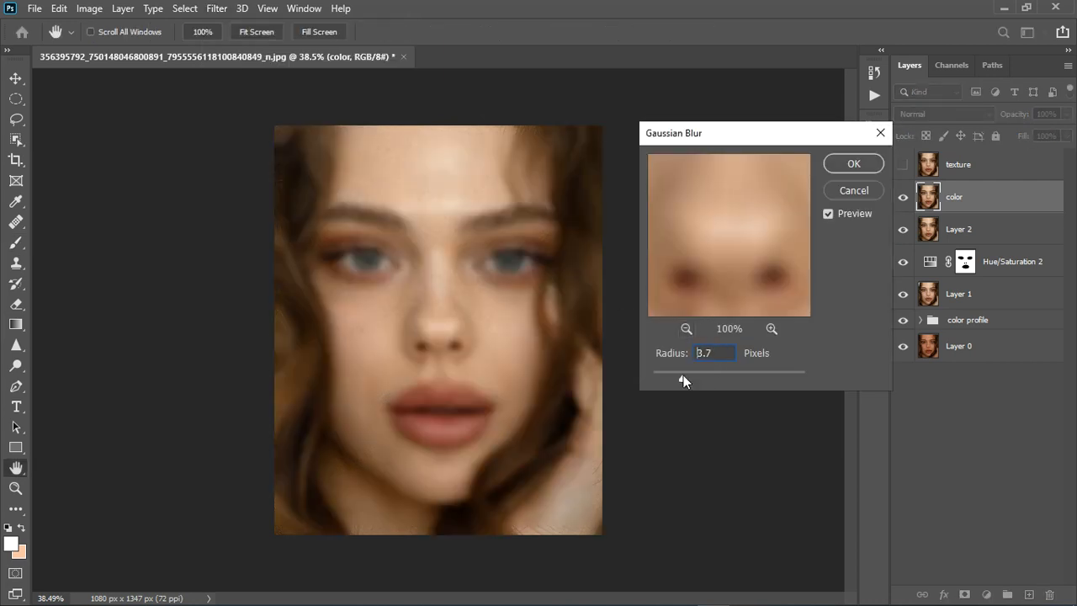
{"action": "left_click_drag", "start_coordinate": [684, 376], "coordinate": [684, 374]}
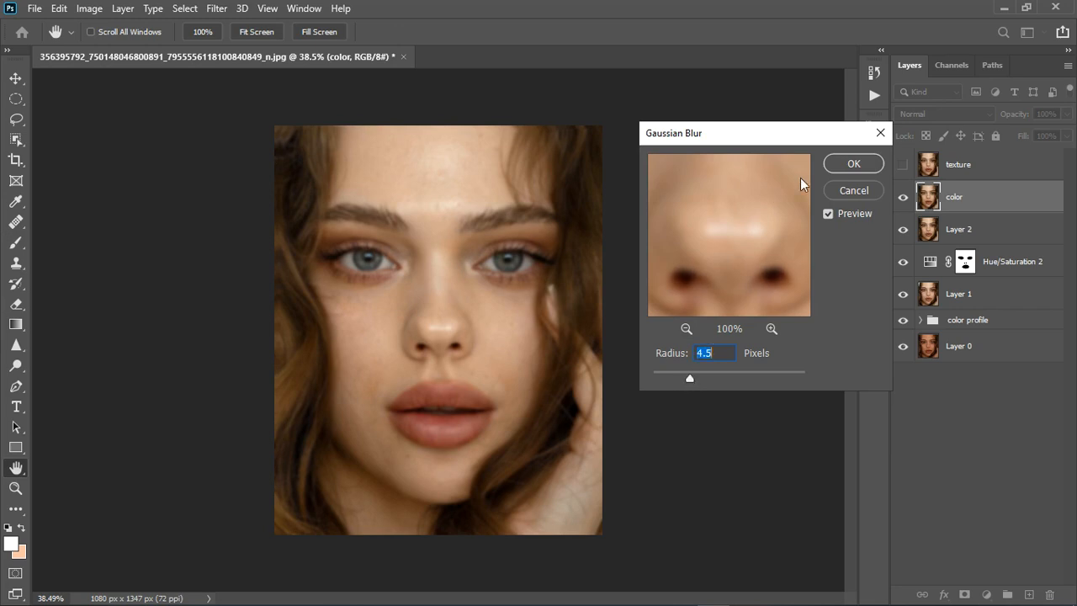
{"action": "left_click", "coordinate": [853, 164]}
- Show the texture layer and use Apply Image on it with the color layer as source, Subtract blending, scale 2 and offset 128
{"action": "left_click", "coordinate": [903, 164]}
{"action": "left_click", "coordinate": [980, 178]}
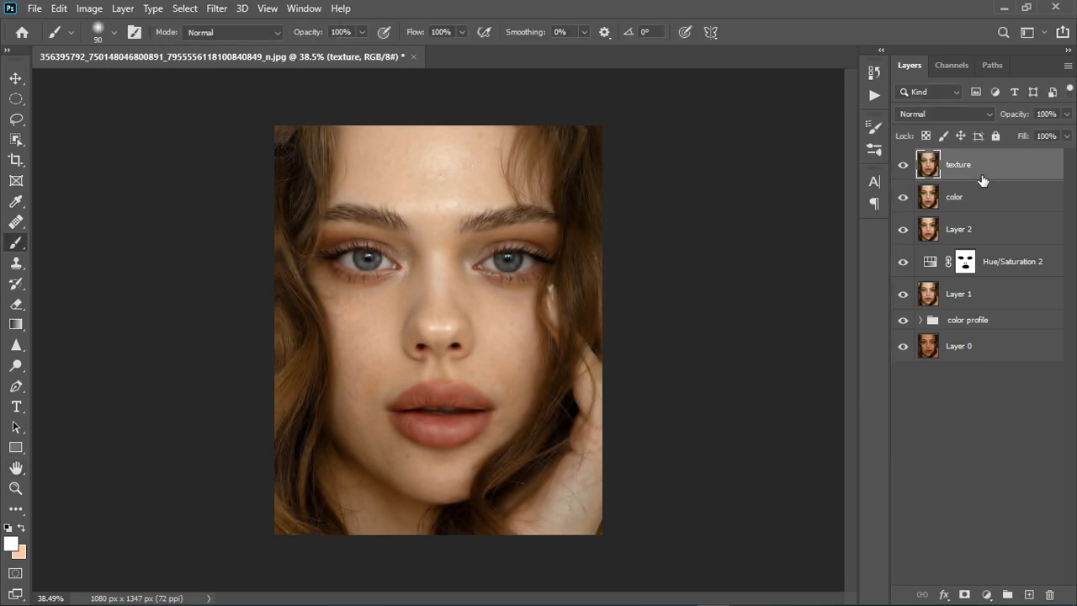
{"action": "left_click", "coordinate": [90, 9]}
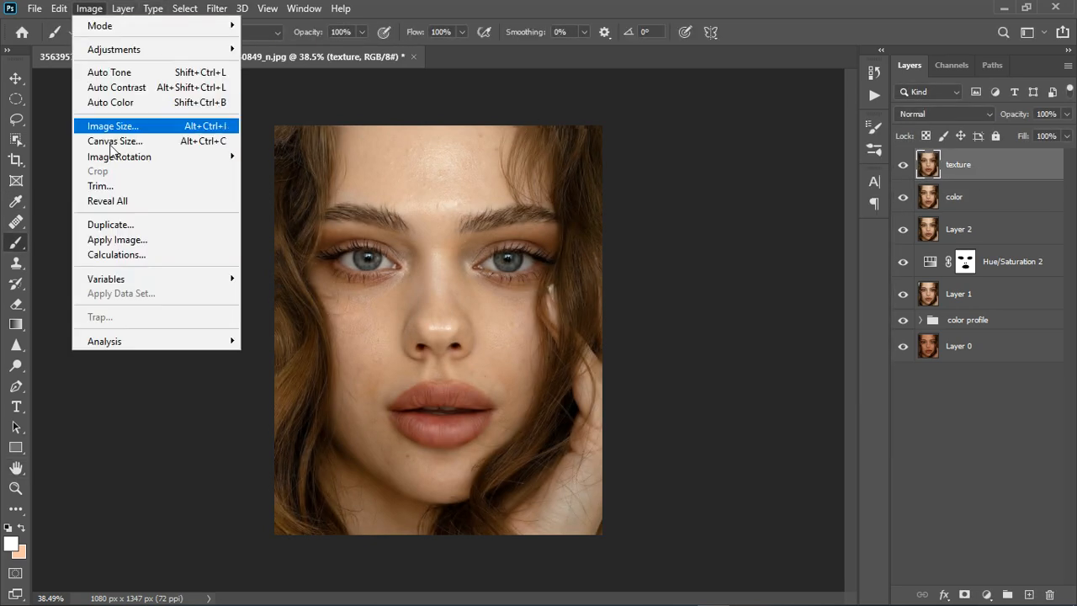
{"action": "left_click", "coordinate": [128, 238]}
{"action": "left_click", "coordinate": [715, 298]}
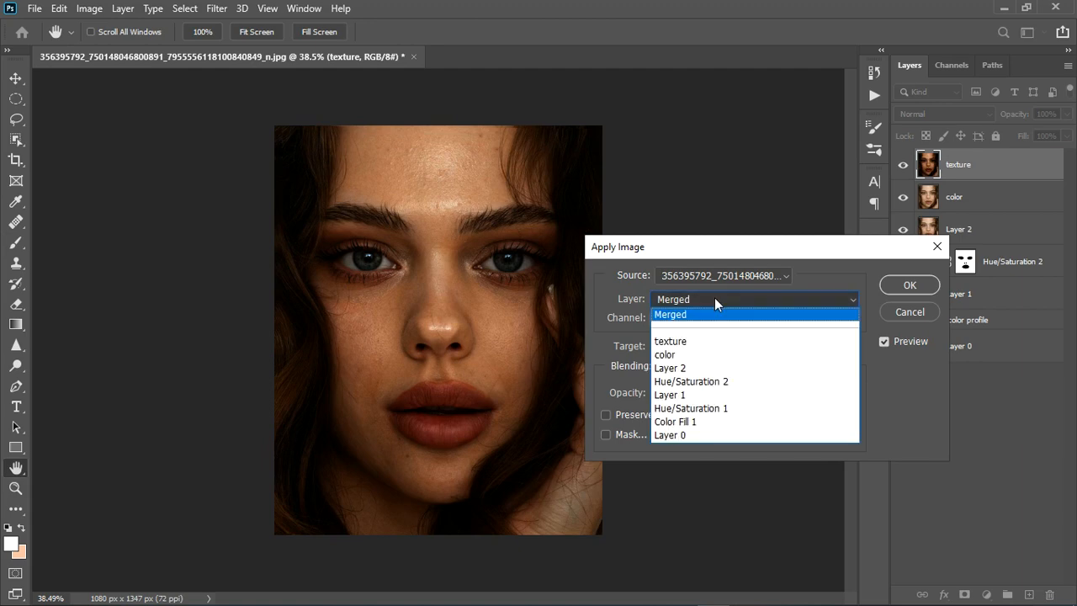
{"action": "left_click", "coordinate": [673, 354]}
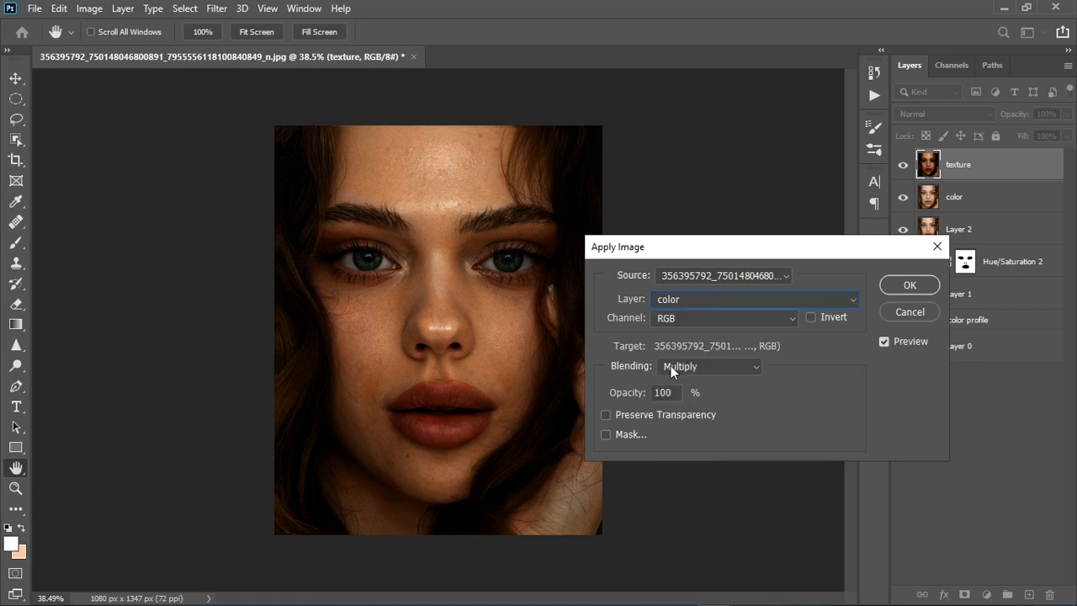
{"action": "left_click", "coordinate": [703, 368]}
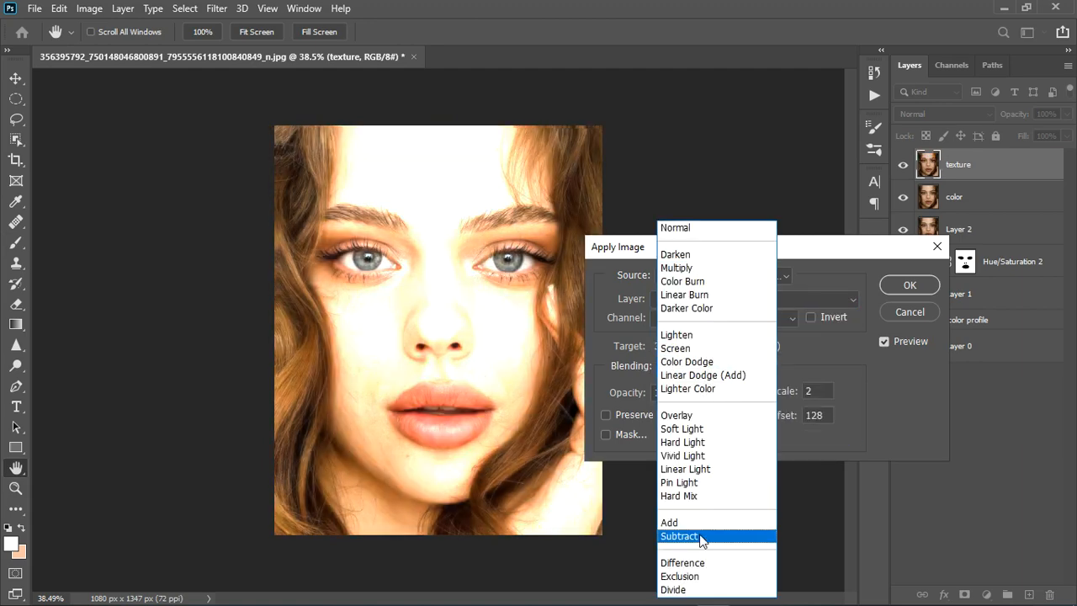
{"action": "left_click", "coordinate": [703, 539]}
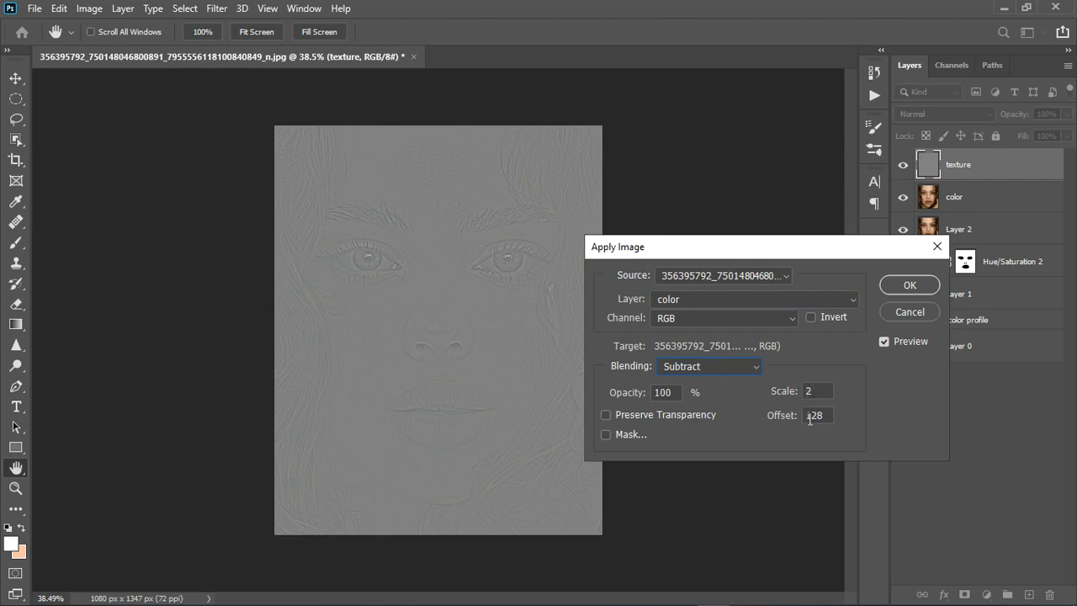
{"action": "left_click", "coordinate": [911, 286]}
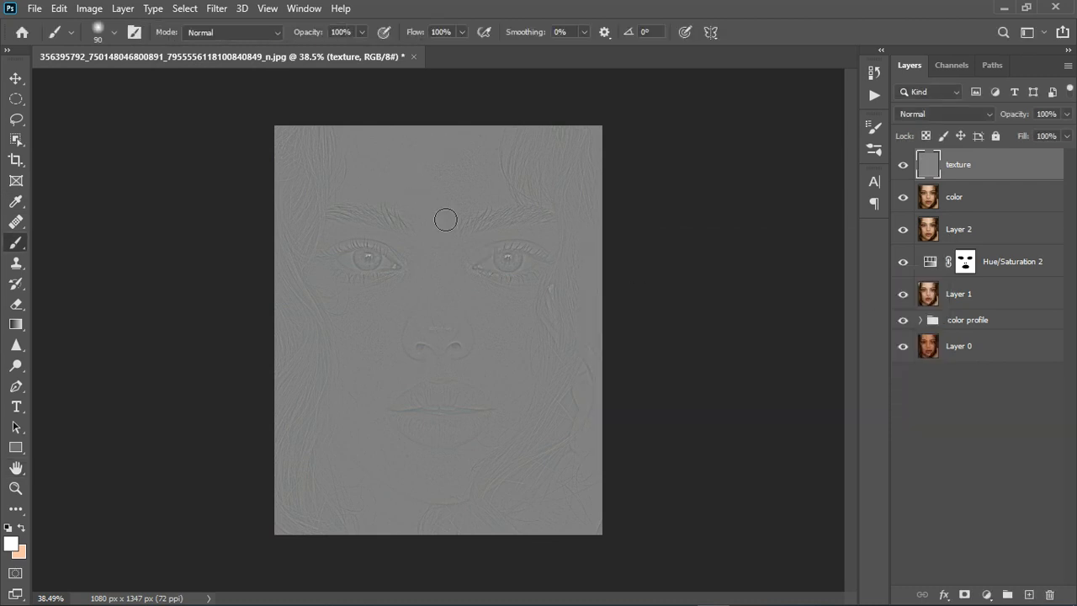
- Set the texture layer's blend mode to Linear Light and group it with the color layer
{"action": "left_click", "coordinate": [976, 118]}
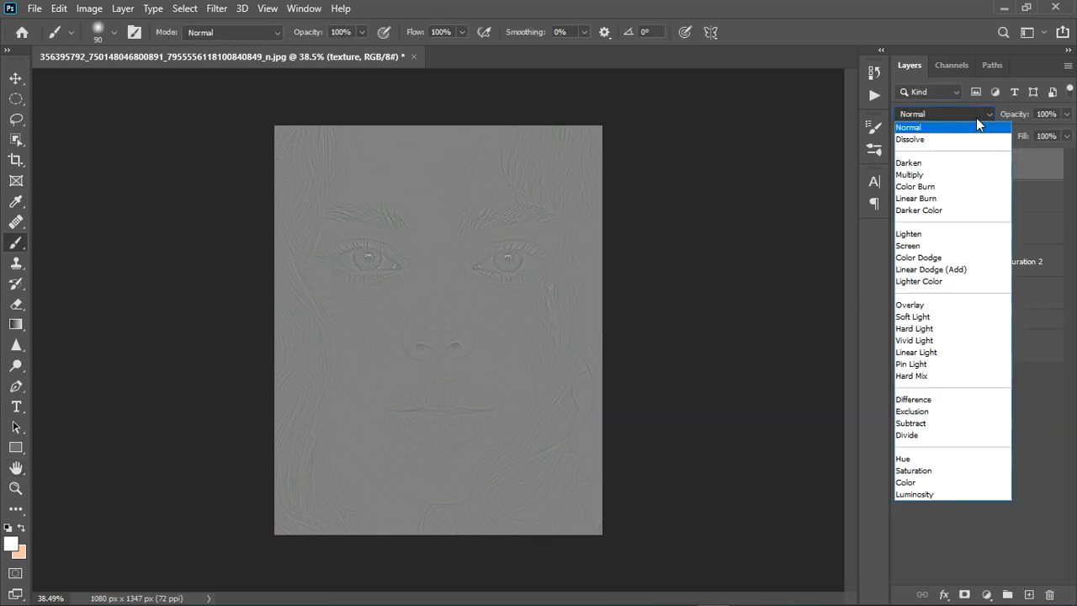
{"action": "left_click", "coordinate": [955, 354]}
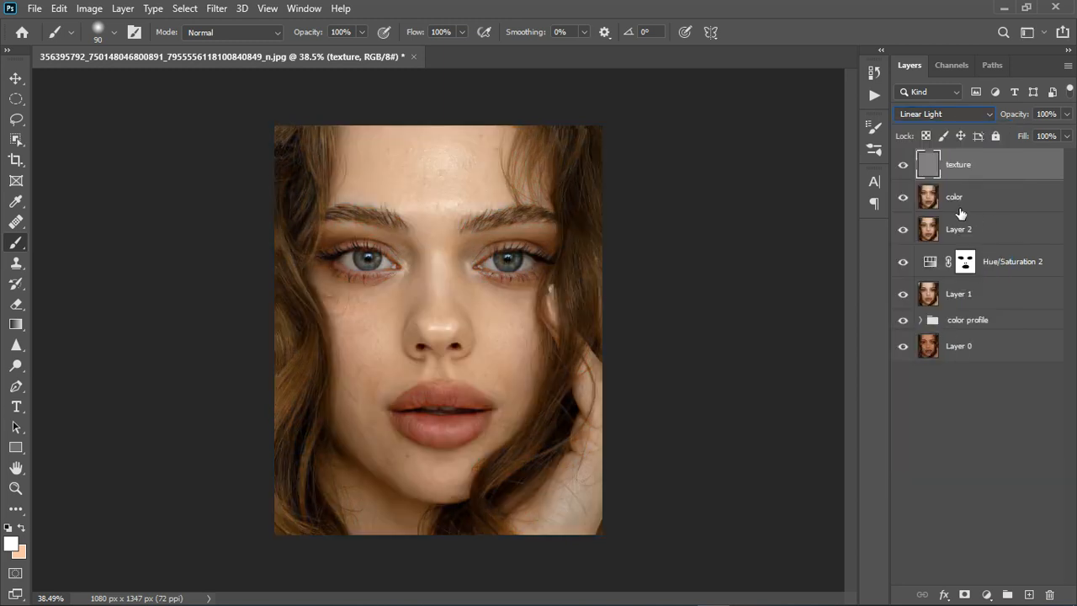
{"action": "left_click", "coordinate": [990, 208], "text": "shift"}
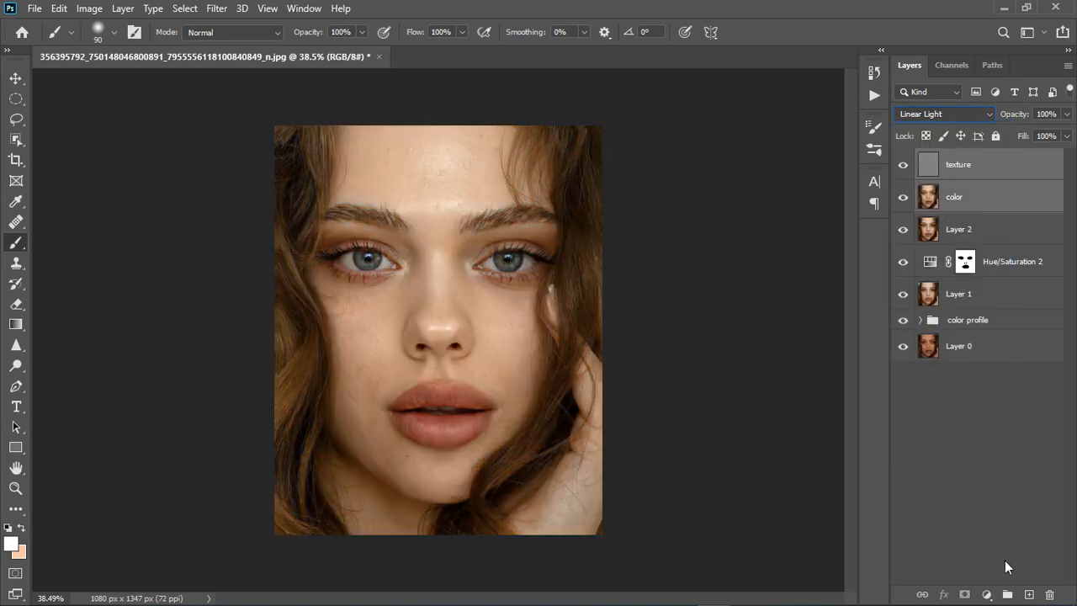
{"action": "left_click", "coordinate": [1008, 595]}
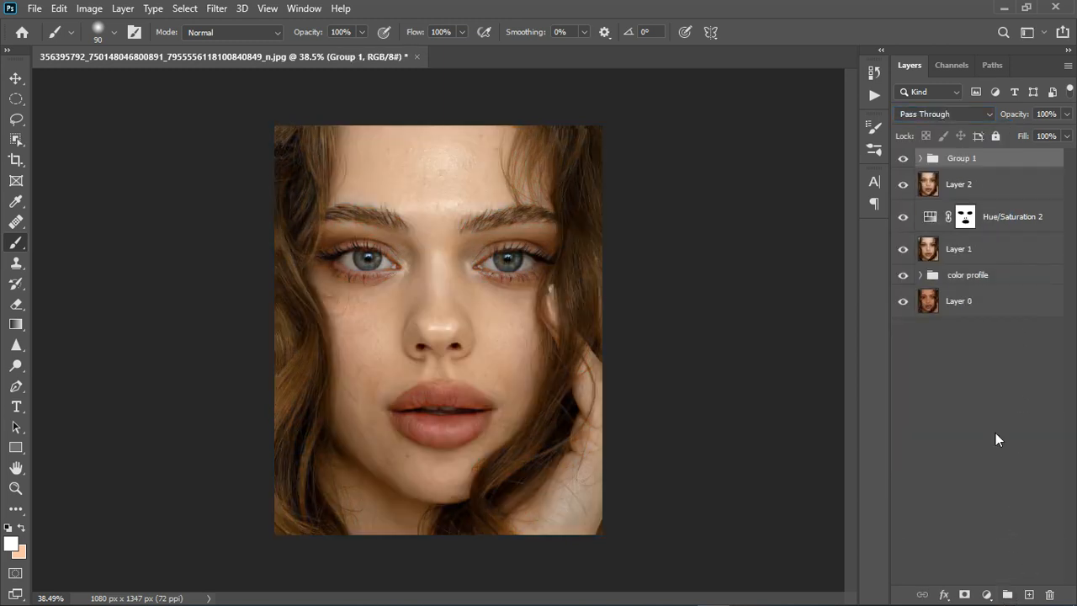
- Smooth uneven skin tones on the color layer inside the new group with a Mixer Brush enlarged to 60 pixels
{"action": "left_click", "coordinate": [920, 158]}
{"action": "right_click", "coordinate": [15, 247]}
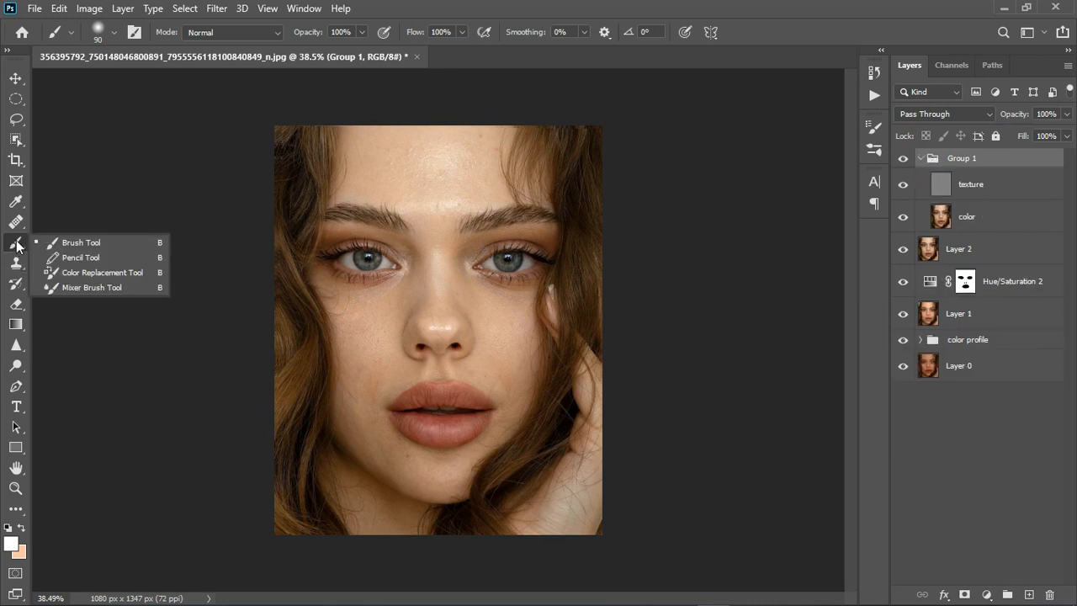
{"action": "left_click", "coordinate": [991, 223]}
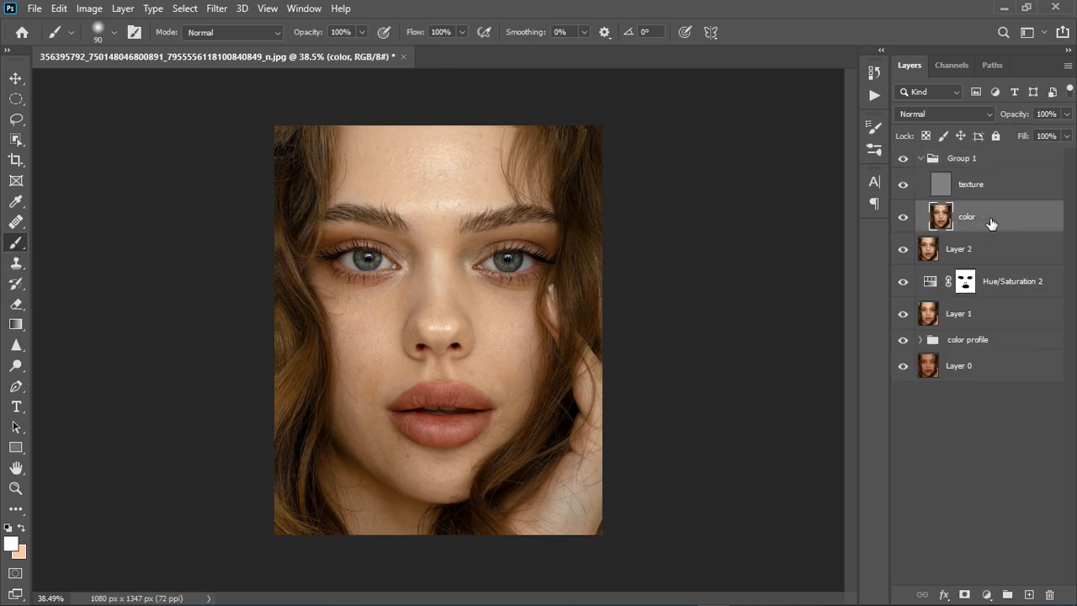
{"action": "right_click", "coordinate": [17, 250]}
{"action": "left_click", "coordinate": [51, 289]}
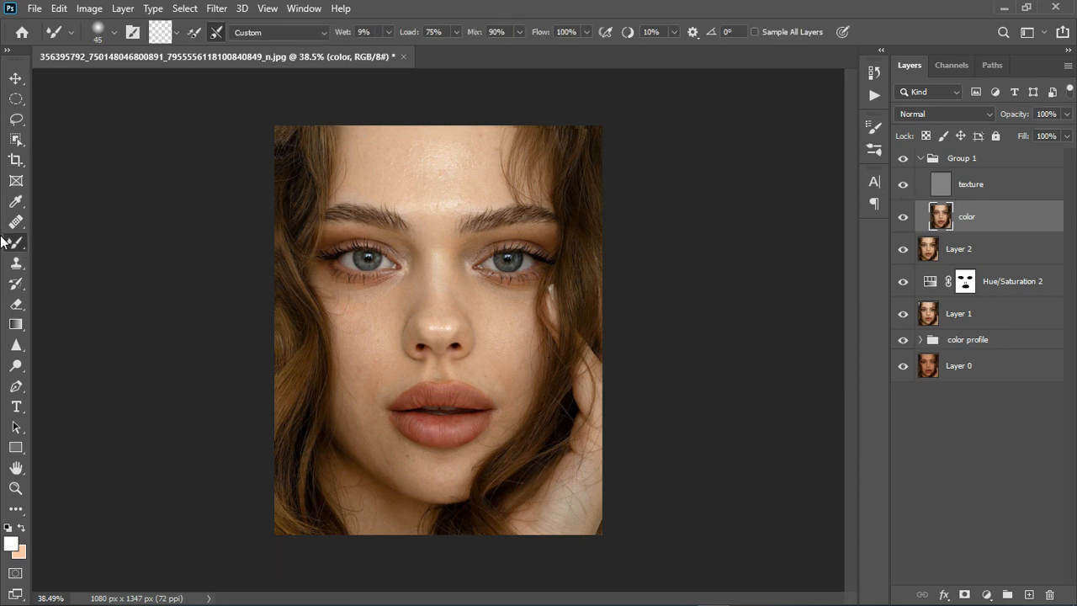
{"action": "scroll", "coordinate": [455, 179], "scroll_direction": "up", "scroll_amount": 2}
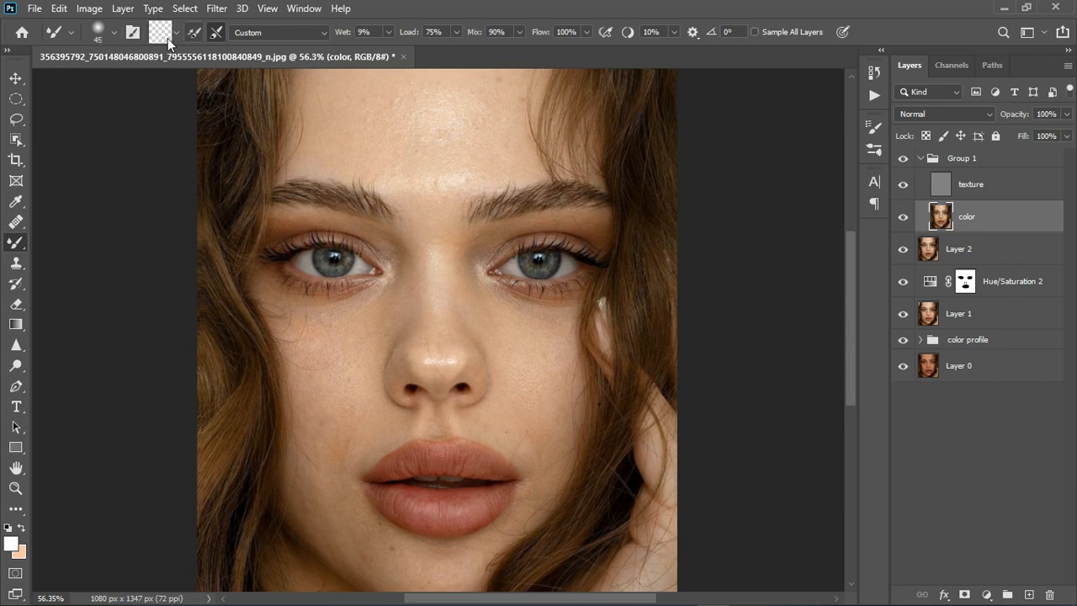
{"action": "scroll", "coordinate": [425, 309], "scroll_direction": "down", "scroll_amount": 1}
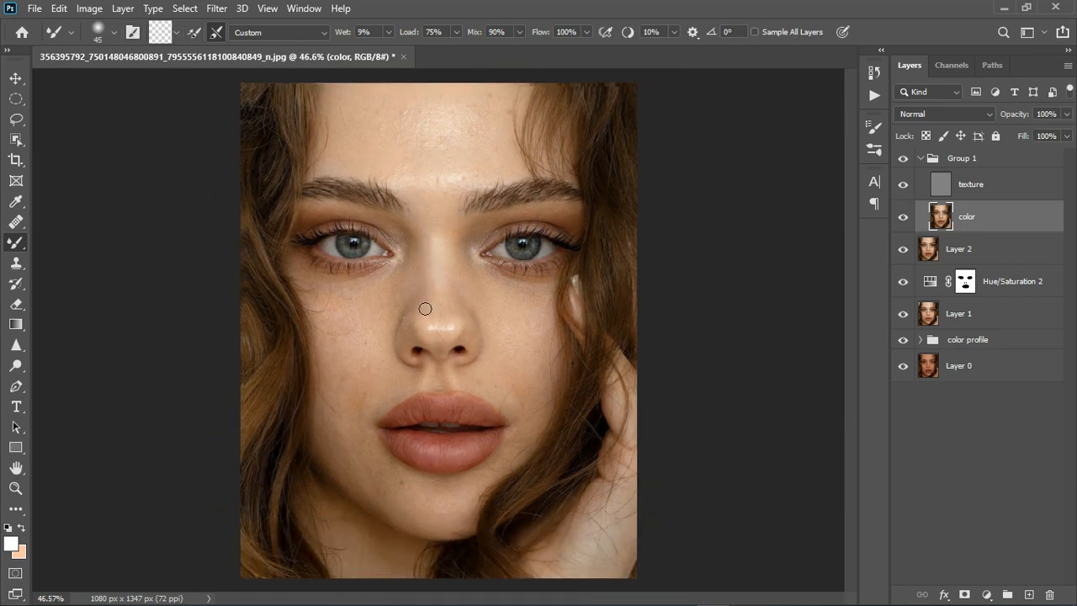
{"action": "key", "text": "bracketright"}
{"action": "scroll", "coordinate": [400, 139], "scroll_direction": "up", "scroll_amount": 2}
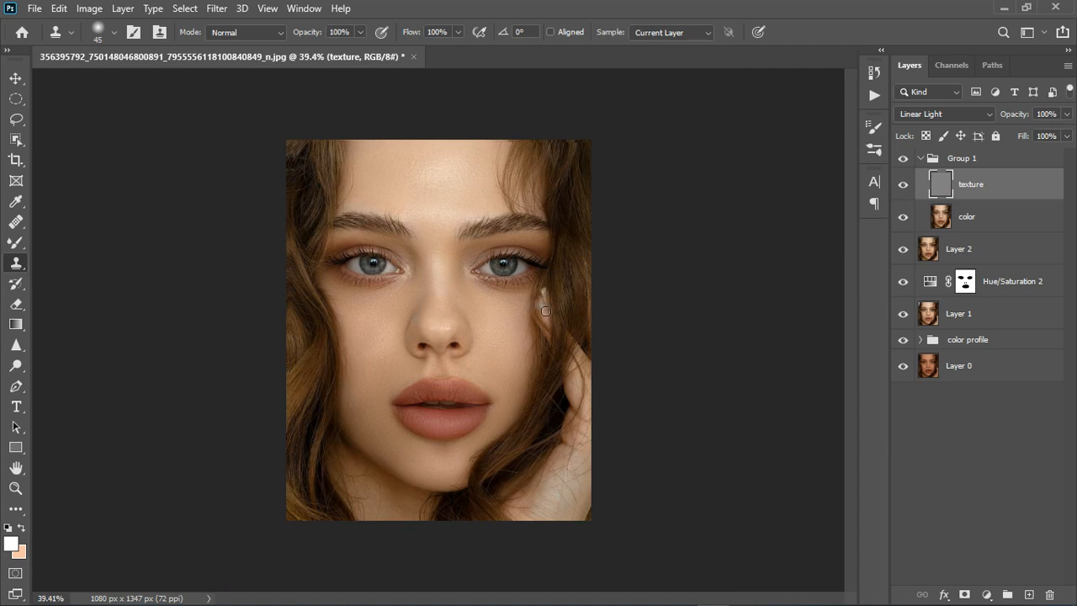
- Return to the color layer and blend the remaining facial tone transitions with a 90-pixel Mixer Brush
{"action": "scroll", "coordinate": [462, 317], "scroll_direction": "up", "scroll_amount": 4}
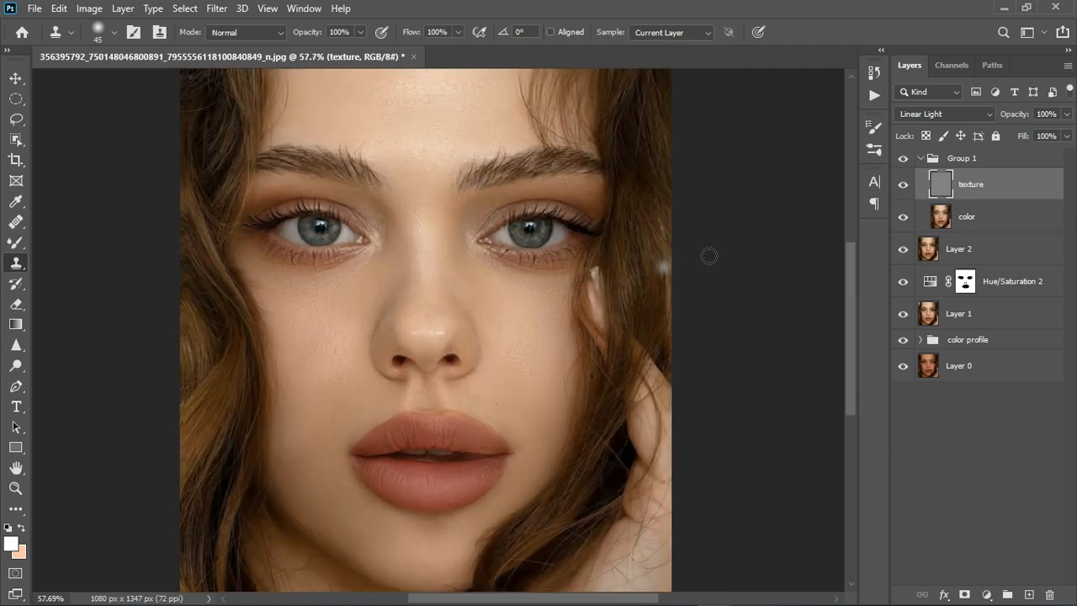
{"action": "left_click", "coordinate": [987, 223]}
{"action": "left_click", "coordinate": [987, 221]}
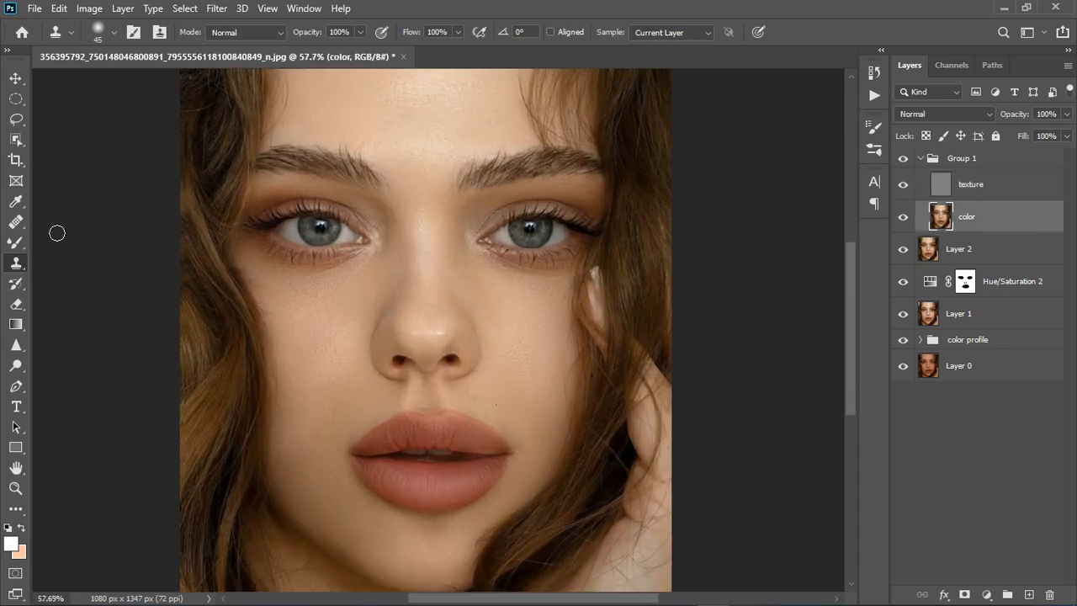
{"action": "left_click", "coordinate": [15, 244]}
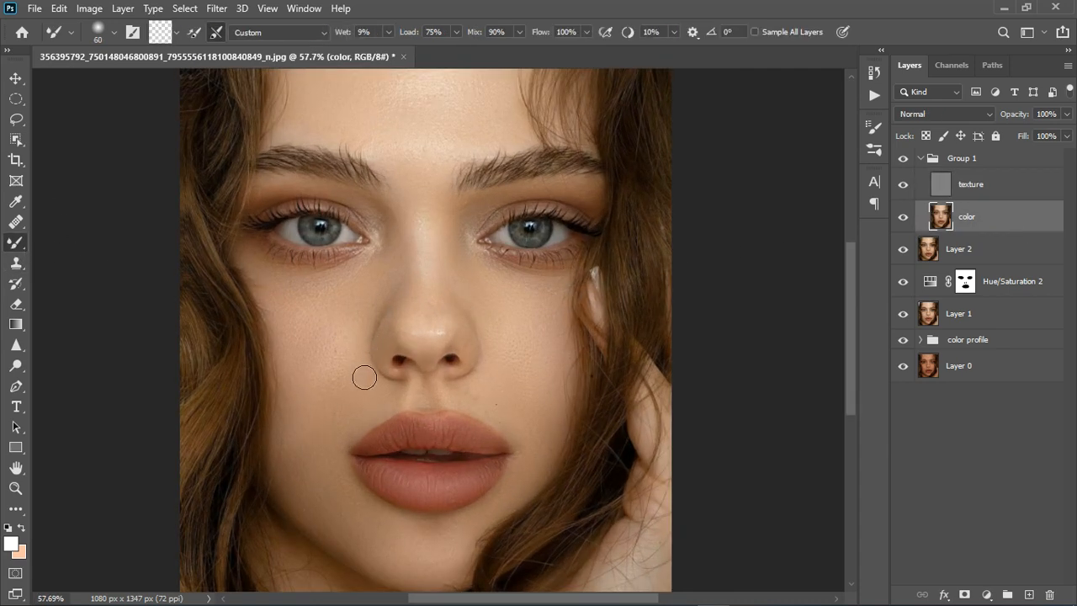
{"action": "key", "text": "bracketright"}
{"action": "key", "text": "bracketright"}
{"action": "key", "text": "bracketright"}
{"action": "scroll", "coordinate": [352, 351], "scroll_direction": "down", "scroll_amount": 3}
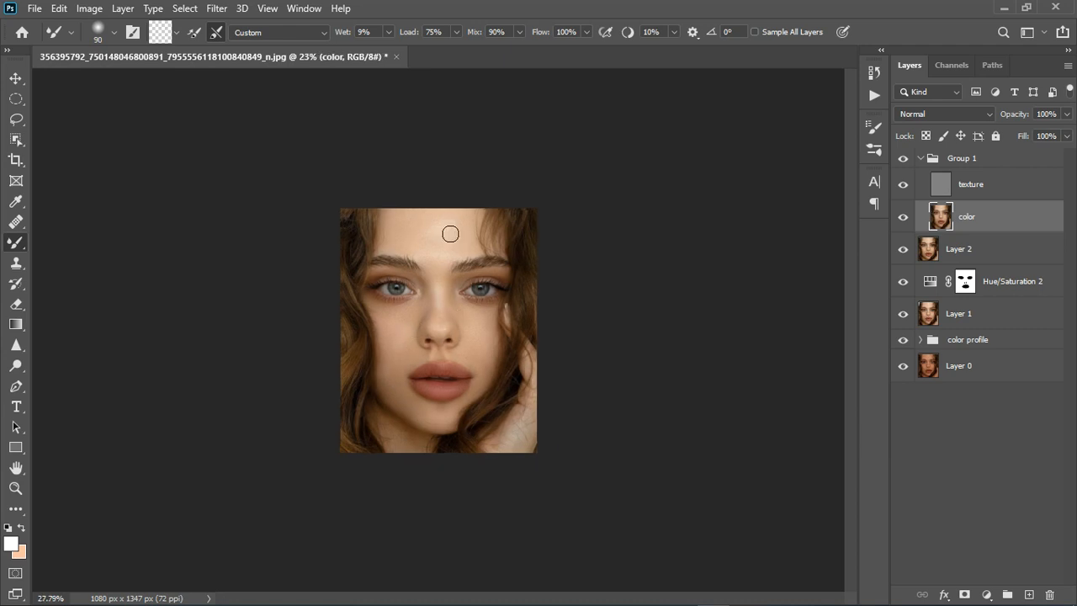
{"action": "scroll", "coordinate": [449, 231], "scroll_direction": "up", "scroll_amount": 3}
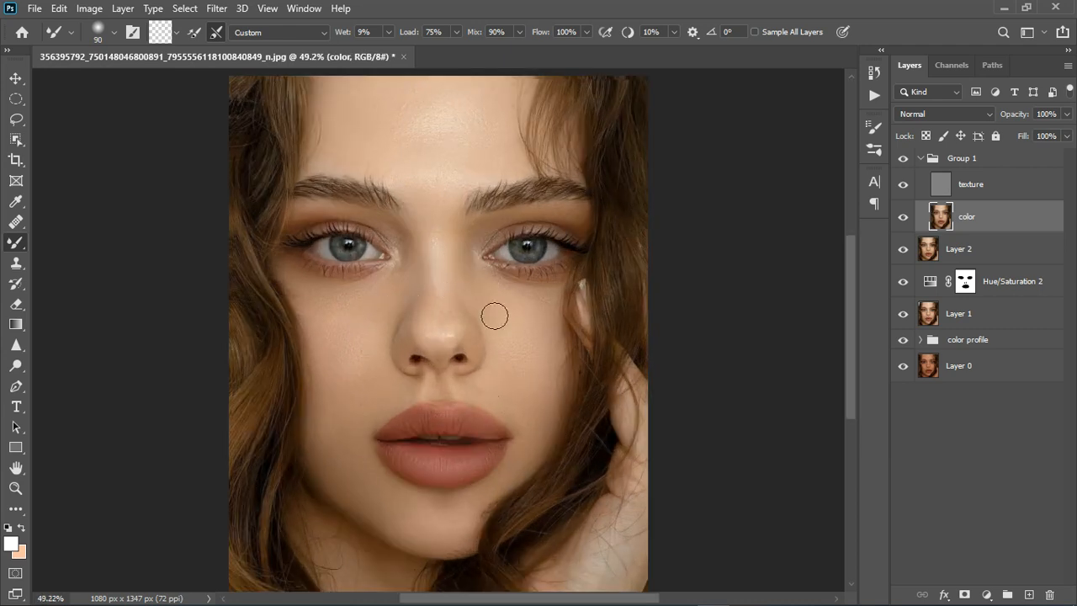
{"action": "scroll", "coordinate": [472, 302], "scroll_direction": "down", "scroll_amount": 1}
{"action": "scroll", "coordinate": [476, 308], "scroll_direction": "up", "scroll_amount": 1}
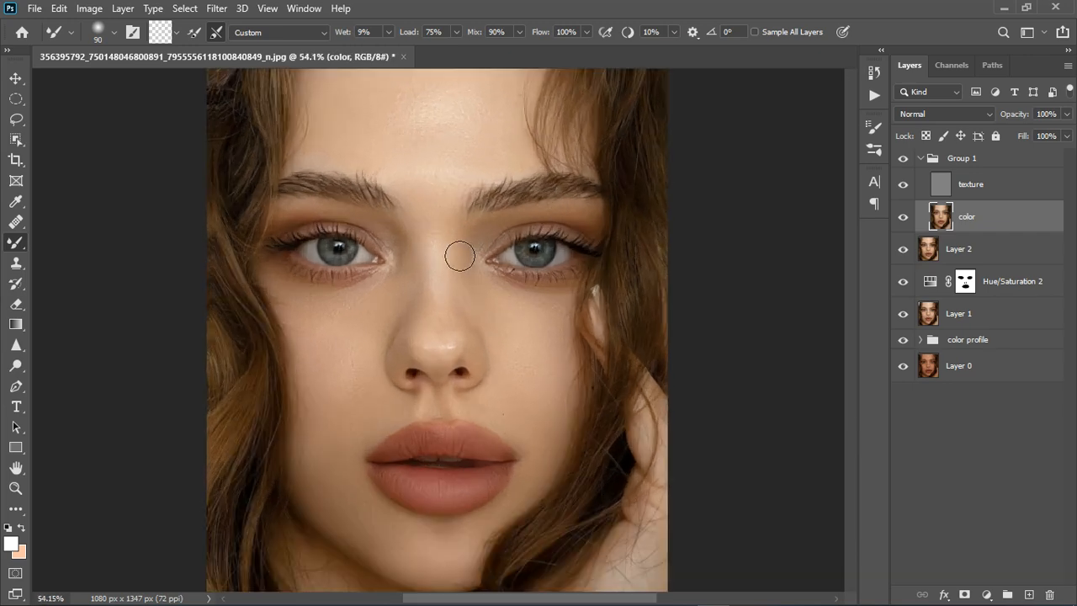
- Stamp all visible layers into a new layer above the group holding the texture and color layers
{"action": "scroll", "coordinate": [457, 252], "scroll_direction": "down", "scroll_amount": 1}
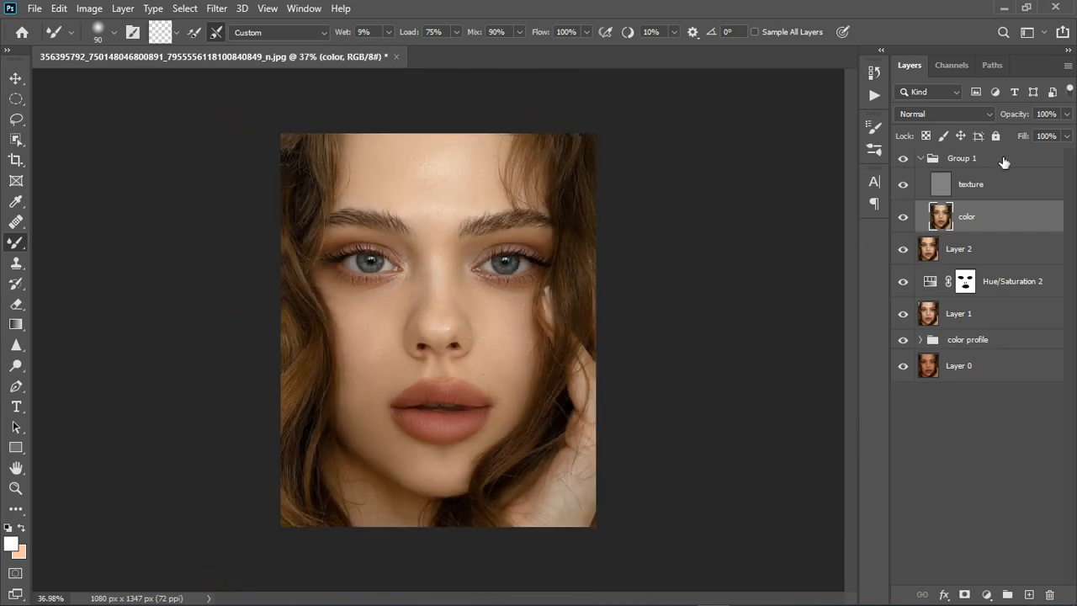
{"action": "left_click", "coordinate": [1002, 160]}
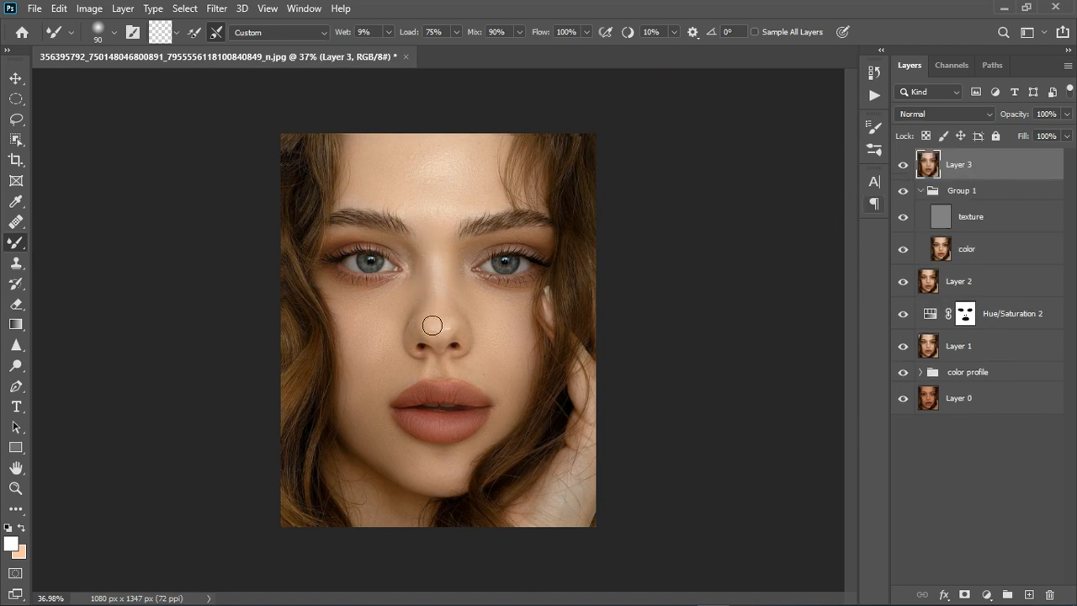
{"action": "scroll", "coordinate": [419, 385], "scroll_direction": "up", "scroll_amount": 1}
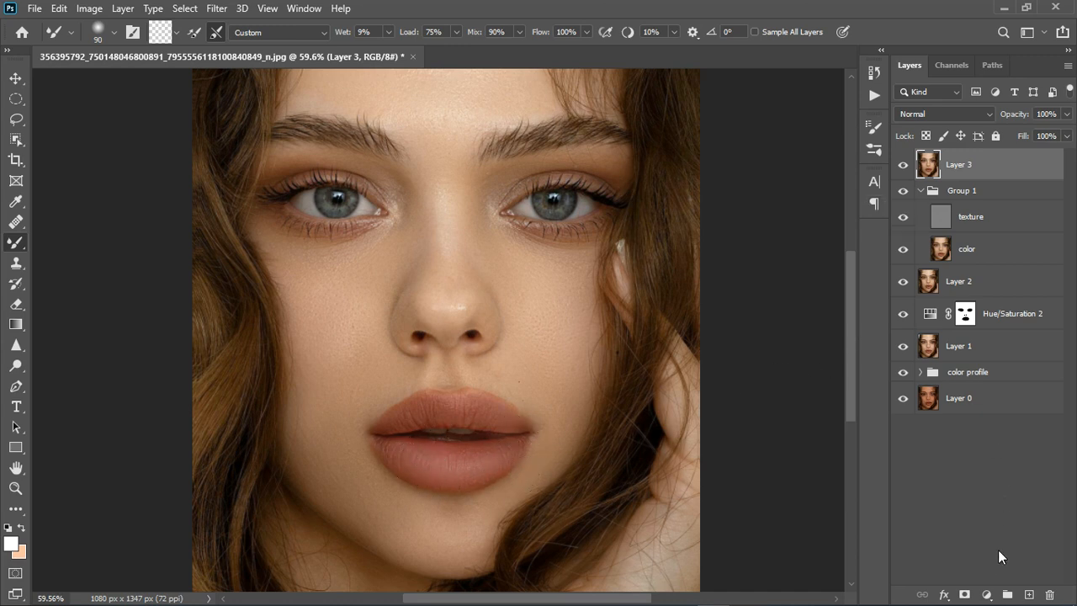
- Add a Solid Color fill layer on top and set its colour to one sampled from the lower lip
{"action": "left_click", "coordinate": [987, 594]}
{"action": "left_click", "coordinate": [978, 309]}
{"action": "left_click", "coordinate": [1017, 211]}
{"action": "left_click", "coordinate": [903, 164]}
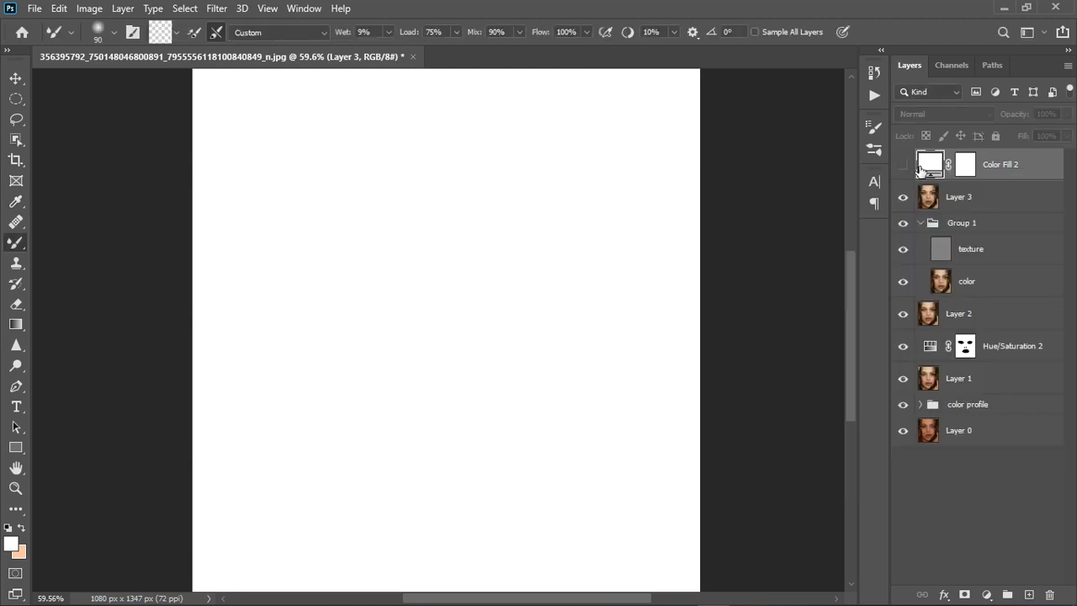
{"action": "double_click", "coordinate": [933, 164]}
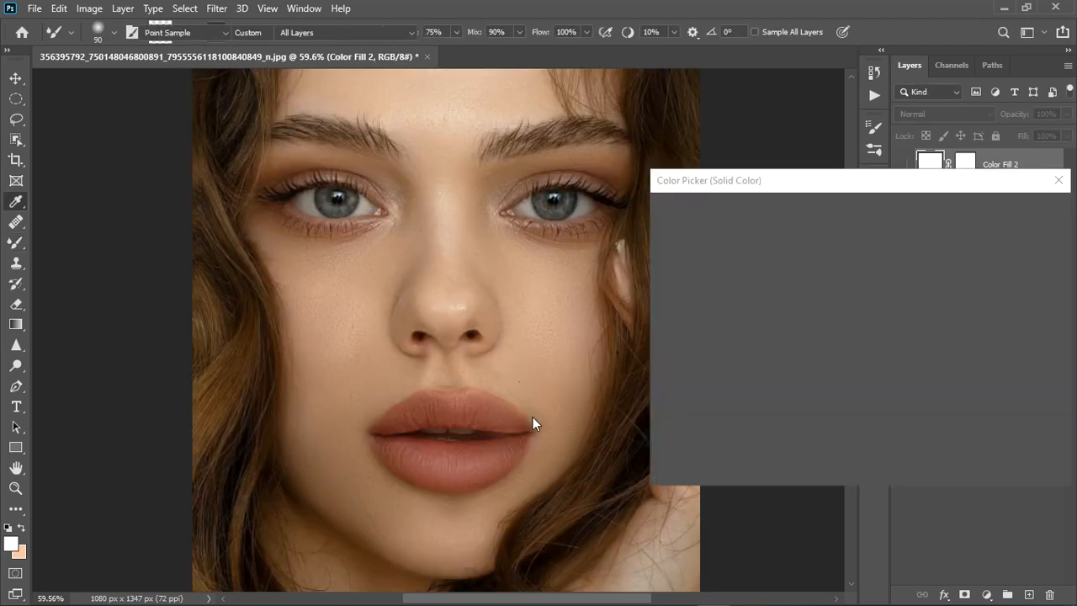
{"action": "left_click", "coordinate": [437, 465]}
{"action": "left_click", "coordinate": [1003, 210]}
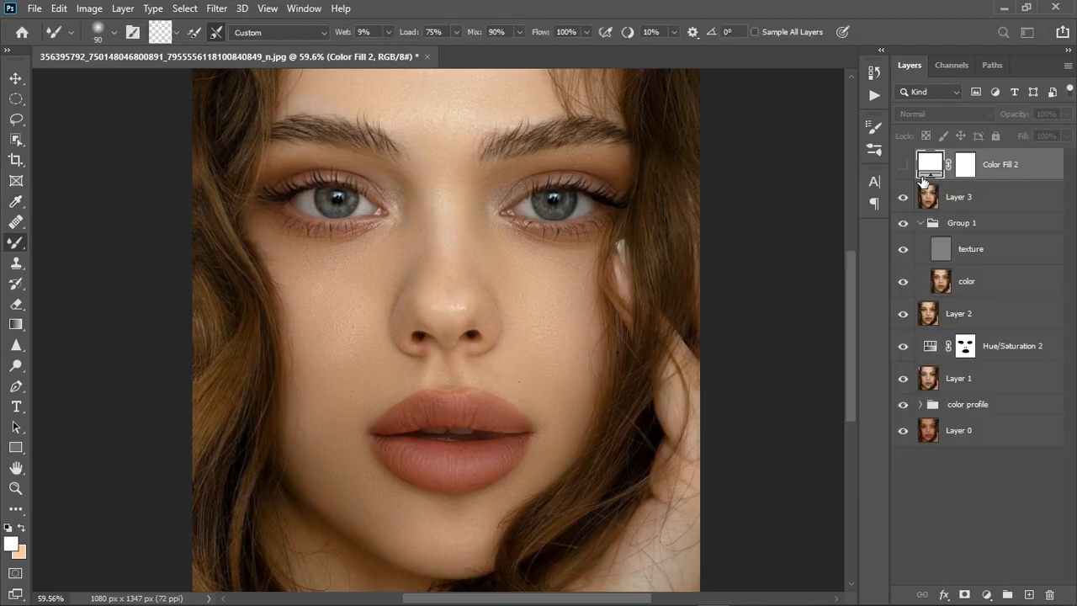
- Show the lip-coloured fill layer and invert its mask to black
{"action": "left_click", "coordinate": [903, 164]}
{"action": "left_click", "coordinate": [968, 168]}
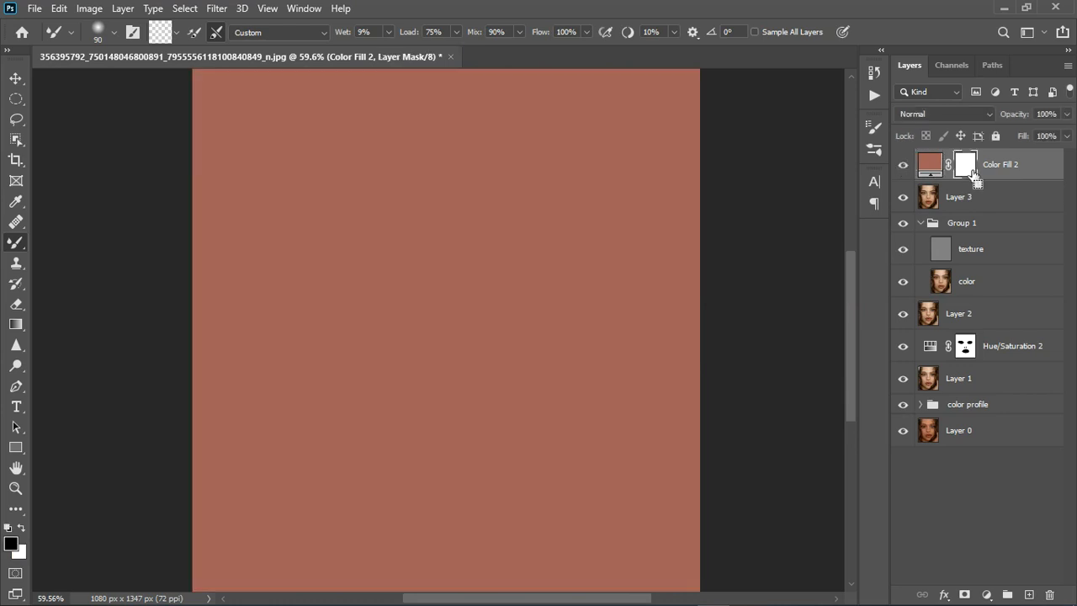
{"action": "key", "text": "ctrl+i"}
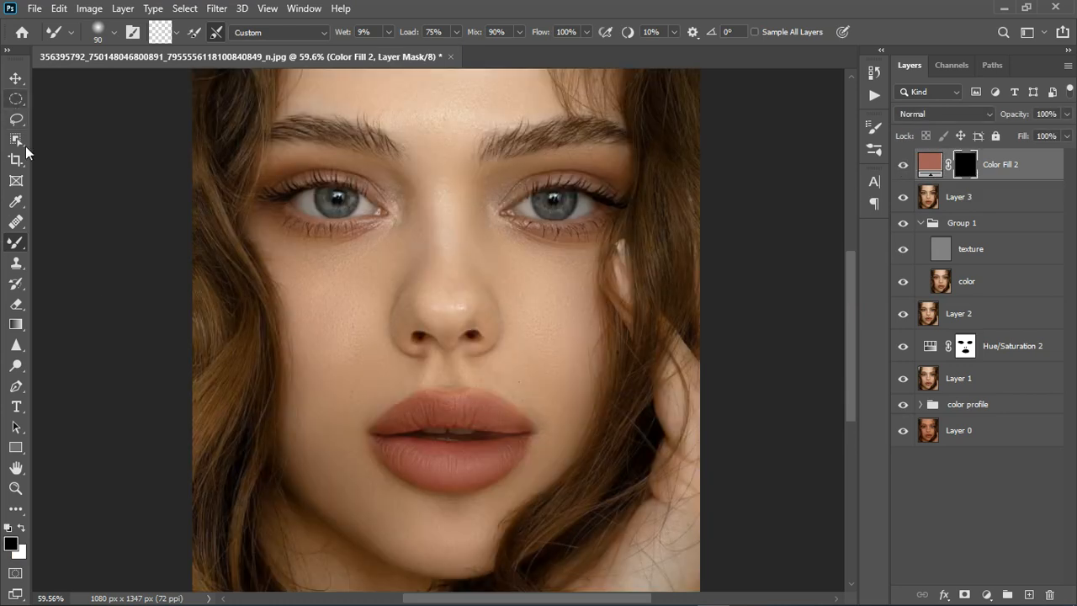
- Switch to the standard Brush with 100% hardness and white as paint colour, undoing the test dab on the lips
{"action": "right_click", "coordinate": [15, 243]}
{"action": "left_click", "coordinate": [80, 243]}
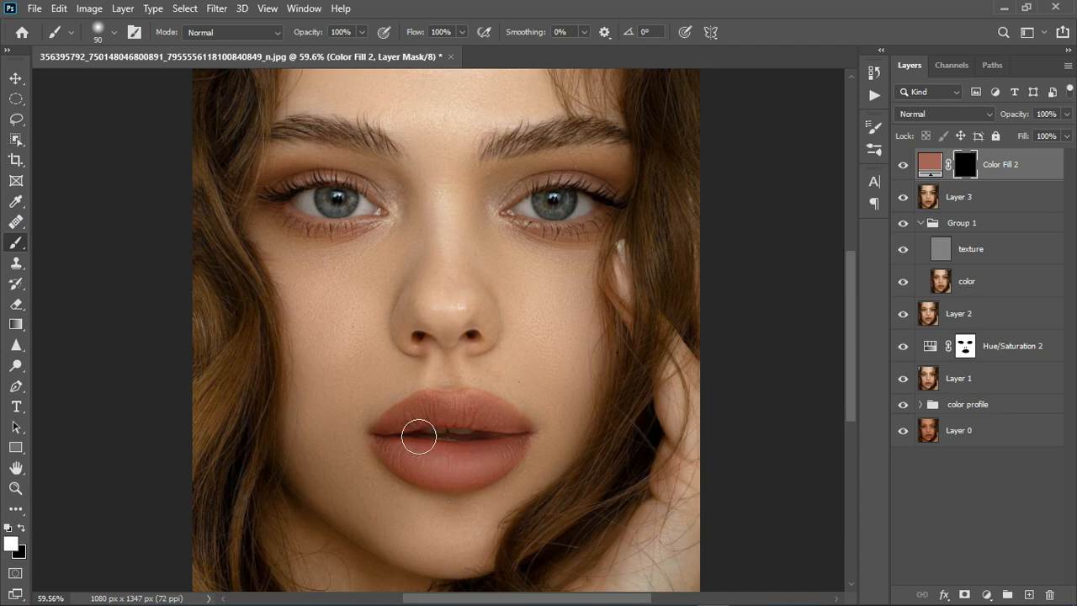
{"action": "mouse_move", "coordinate": [413, 441]}
{"action": "left_mouse_down"}
{"action": "mouse_move", "coordinate": [488, 433]}
{"action": "mouse_move", "coordinate": [466, 413]}
{"action": "mouse_move", "coordinate": [484, 428]}
{"action": "left_mouse_up"}
{"action": "left_click", "coordinate": [112, 39]}
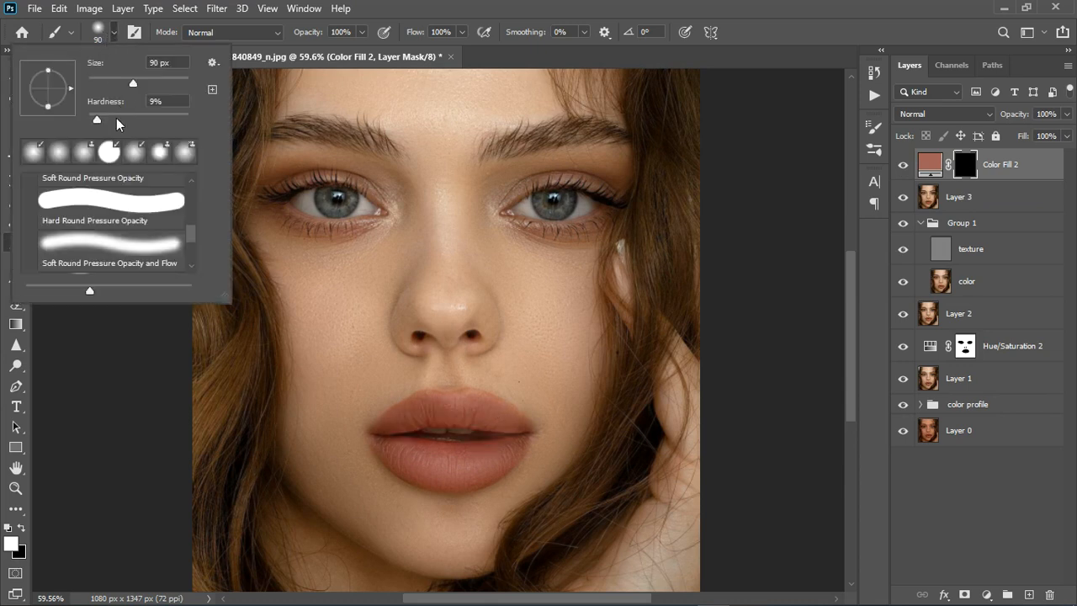
{"action": "left_click_drag", "start_coordinate": [104, 119], "coordinate": [196, 119]}
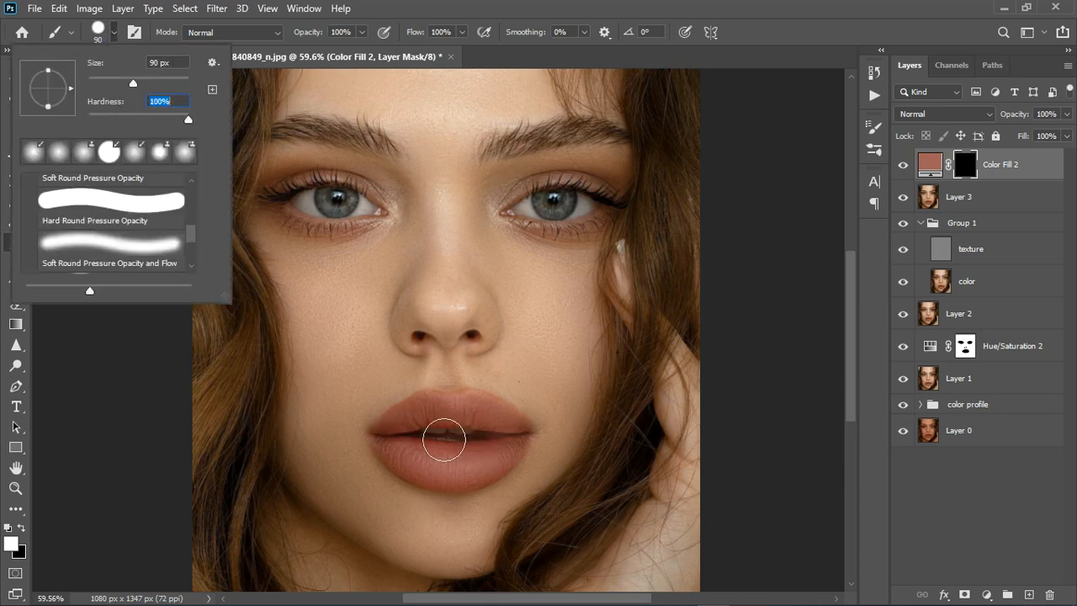
{"action": "left_click", "coordinate": [459, 411]}
{"action": "scroll", "coordinate": [476, 498], "scroll_direction": "up", "scroll_amount": 3}
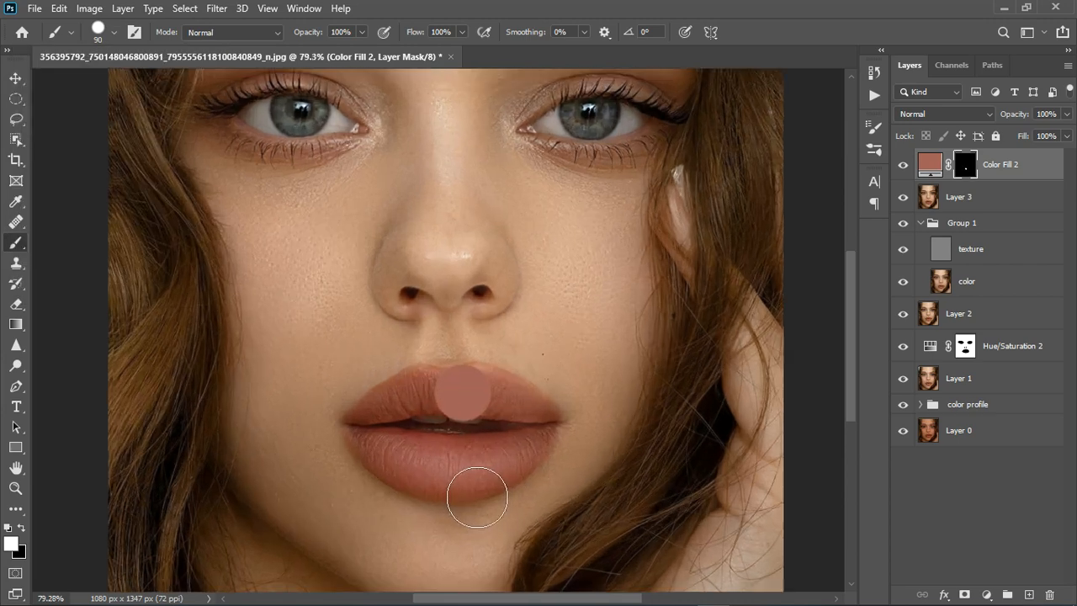
{"action": "key", "text": "ctrl+z"}
{"action": "scroll", "coordinate": [471, 476], "scroll_direction": "up", "scroll_amount": 2}
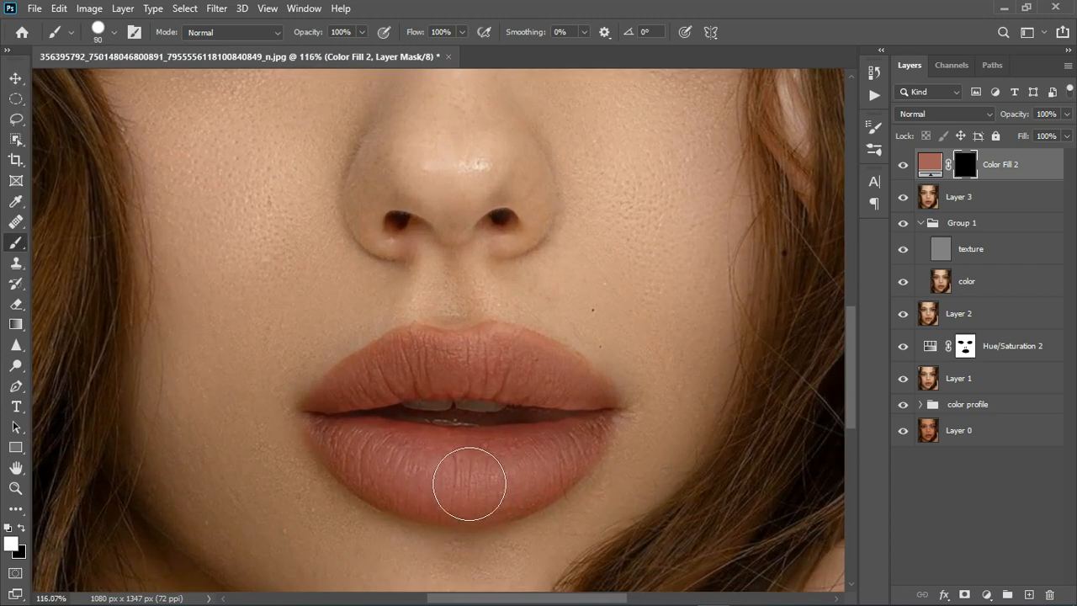
- Paint both lips white on the fill layer's mask with a 50-pixel brush, leaving the mouth opening unpainted
{"action": "key", "text": "bracketleft"}
{"action": "key", "text": "bracketleft"}
{"action": "key", "text": "bracketleft"}
{"action": "key", "text": "bracketleft"}
{"action": "mouse_move", "coordinate": [361, 450]}
{"action": "left_mouse_down"}
{"action": "mouse_move", "coordinate": [469, 473]}
{"action": "mouse_move", "coordinate": [519, 452]}
{"action": "mouse_move", "coordinate": [596, 456]}
{"action": "mouse_move", "coordinate": [577, 488]}
{"action": "mouse_move", "coordinate": [446, 511]}
{"action": "mouse_move", "coordinate": [382, 477]}
{"action": "mouse_move", "coordinate": [368, 457]}
{"action": "mouse_move", "coordinate": [458, 477]}
{"action": "mouse_move", "coordinate": [361, 432]}
{"action": "mouse_move", "coordinate": [392, 396]}
{"action": "mouse_move", "coordinate": [493, 384]}
{"action": "mouse_move", "coordinate": [584, 412]}
{"action": "mouse_move", "coordinate": [435, 399]}
{"action": "mouse_move", "coordinate": [396, 412]}
{"action": "mouse_move", "coordinate": [437, 383]}
{"action": "mouse_move", "coordinate": [519, 376]}
{"action": "mouse_move", "coordinate": [577, 392]}
{"action": "mouse_move", "coordinate": [586, 470]}
{"action": "mouse_move", "coordinate": [507, 519]}
{"action": "mouse_move", "coordinate": [421, 512]}
{"action": "mouse_move", "coordinate": [361, 464]}
{"action": "mouse_move", "coordinate": [355, 438]}
{"action": "mouse_move", "coordinate": [324, 410]}
{"action": "left_mouse_up"}
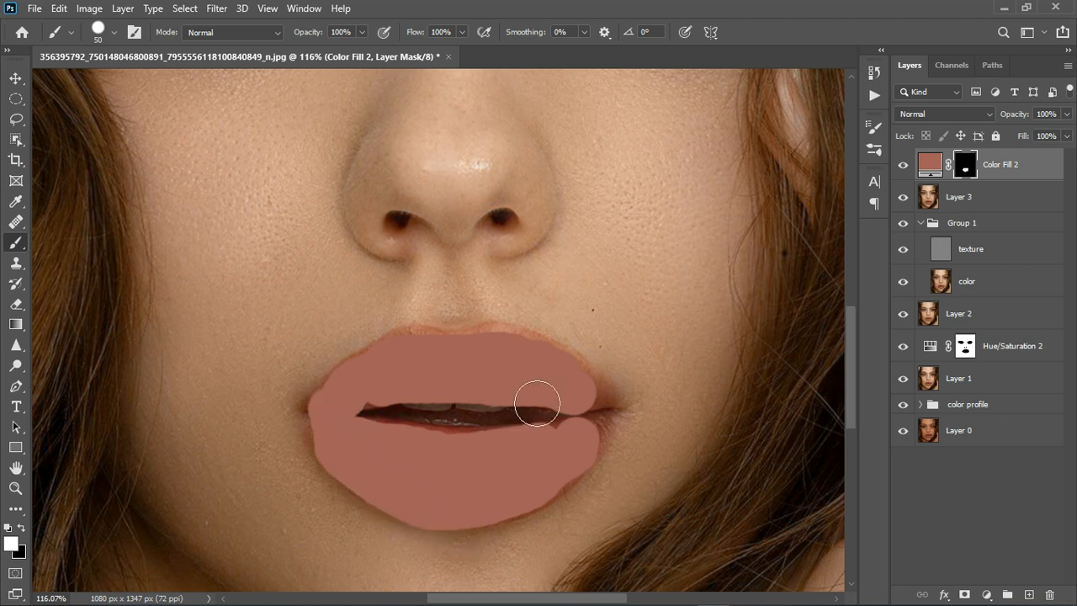
{"action": "mouse_move", "coordinate": [533, 397]}
{"action": "left_mouse_down"}
{"action": "mouse_move", "coordinate": [589, 408]}
{"action": "mouse_move", "coordinate": [614, 446]}
{"action": "left_mouse_up"}
{"action": "mouse_move", "coordinate": [472, 474]}
{"action": "left_mouse_down"}
{"action": "mouse_move", "coordinate": [398, 460]}
{"action": "mouse_move", "coordinate": [491, 473]}
{"action": "mouse_move", "coordinate": [581, 465]}
{"action": "left_mouse_up"}
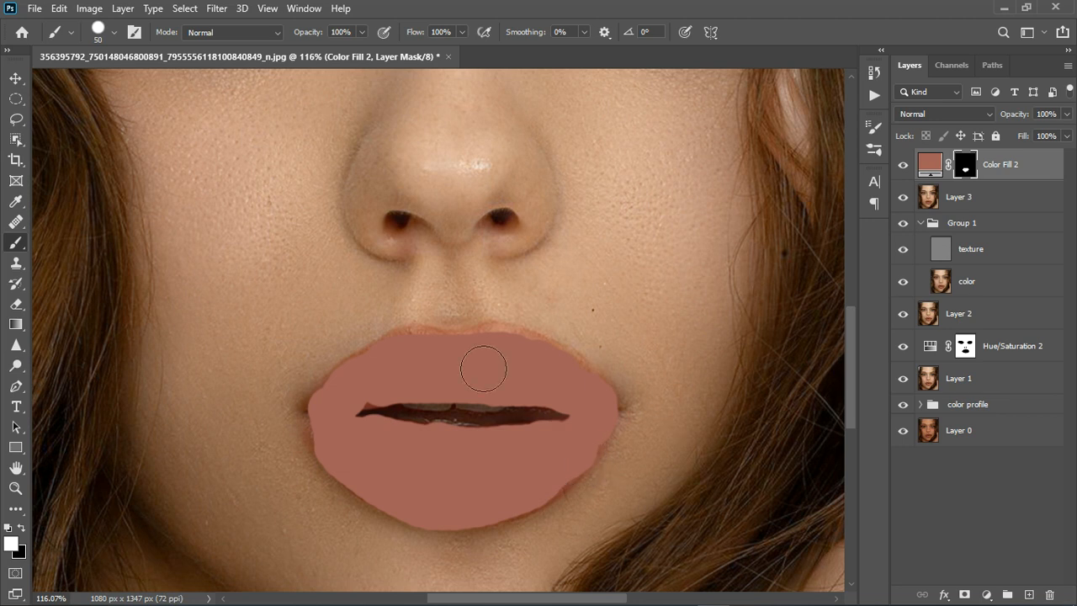
{"action": "left_click_drag", "start_coordinate": [501, 374], "coordinate": [549, 372]}
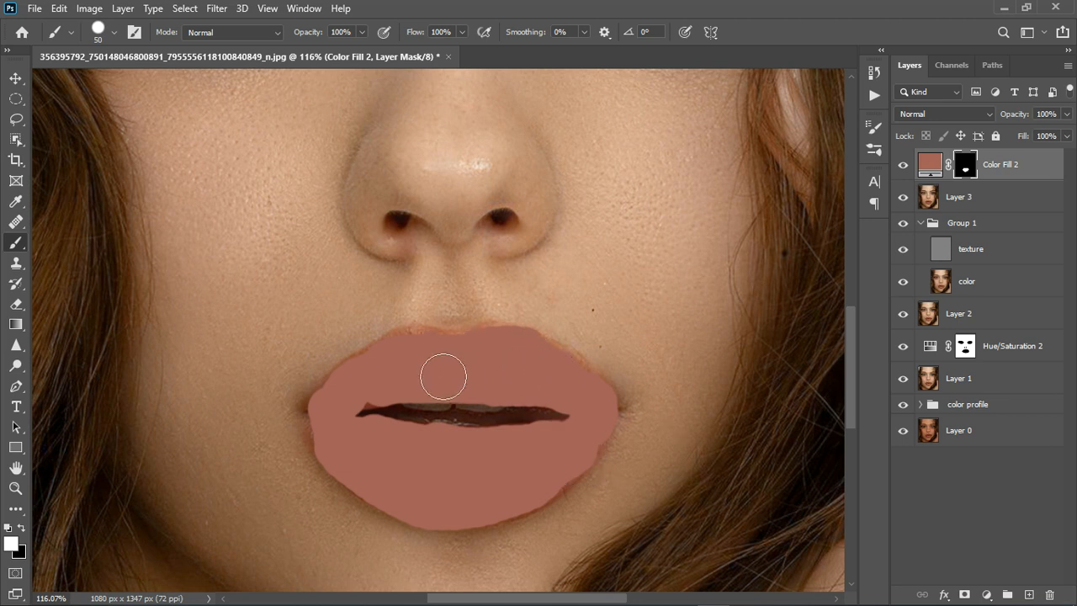
- Set the lip fill layer's blend mode to Soft Light and toggle its visibility to compare the lip colour
{"action": "left_click", "coordinate": [956, 115]}
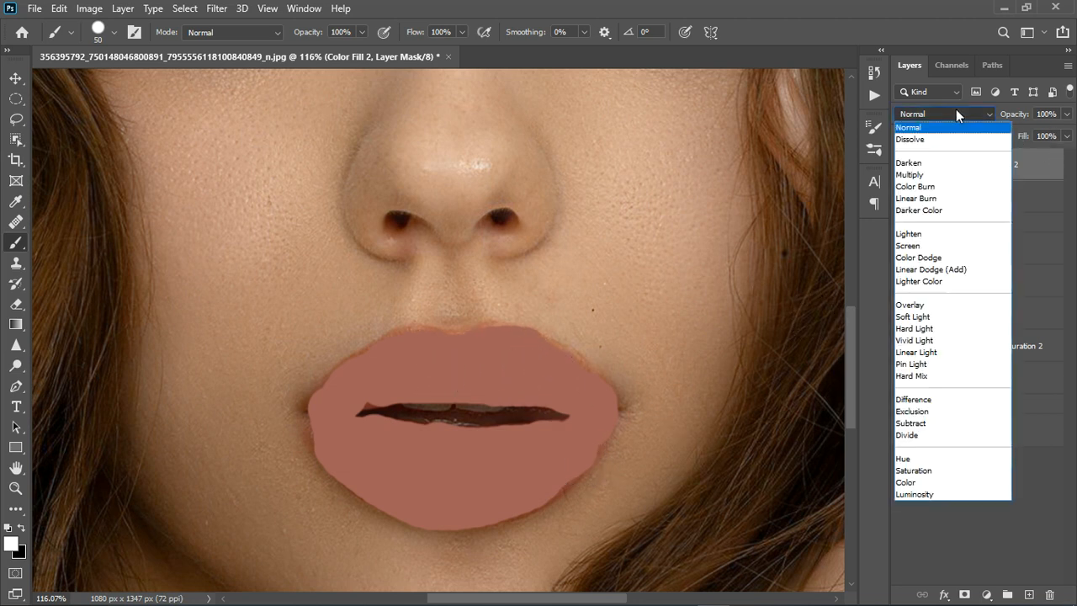
{"action": "left_click", "coordinate": [925, 317]}
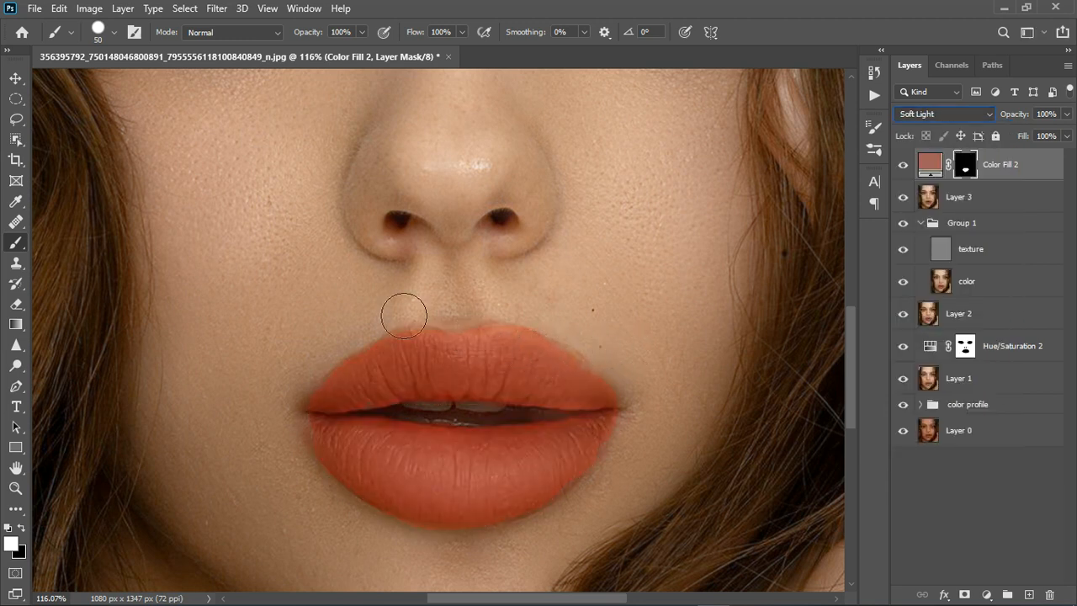
{"action": "left_click", "coordinate": [15, 78]}
{"action": "scroll", "coordinate": [597, 355], "scroll_direction": "down", "scroll_amount": 8}
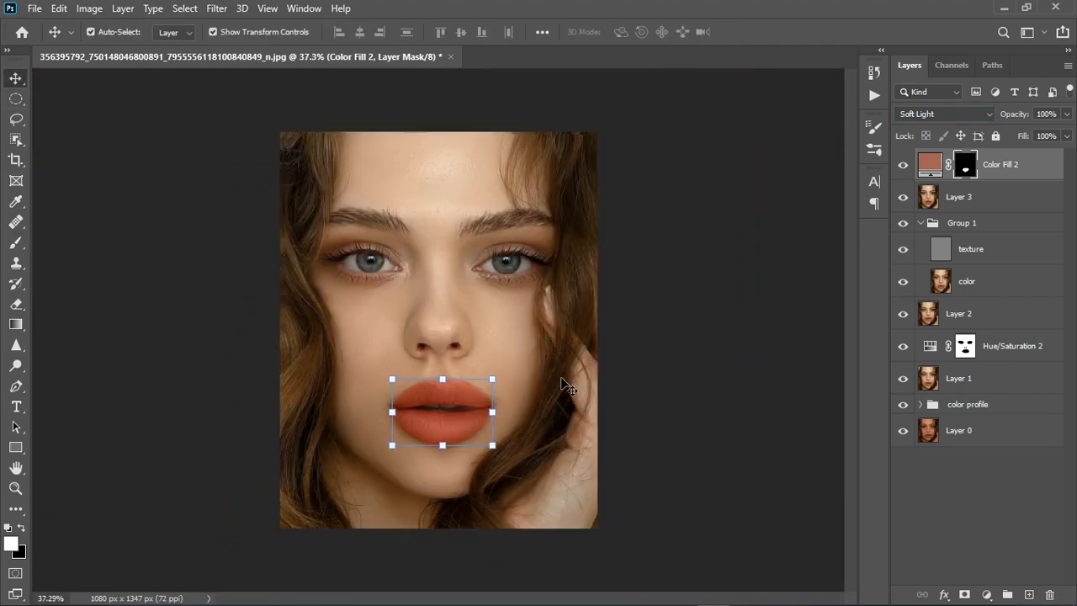
{"action": "scroll", "coordinate": [421, 414], "scroll_direction": "up", "scroll_amount": 3}
{"action": "scroll", "coordinate": [444, 465], "scroll_direction": "up", "scroll_amount": 1}
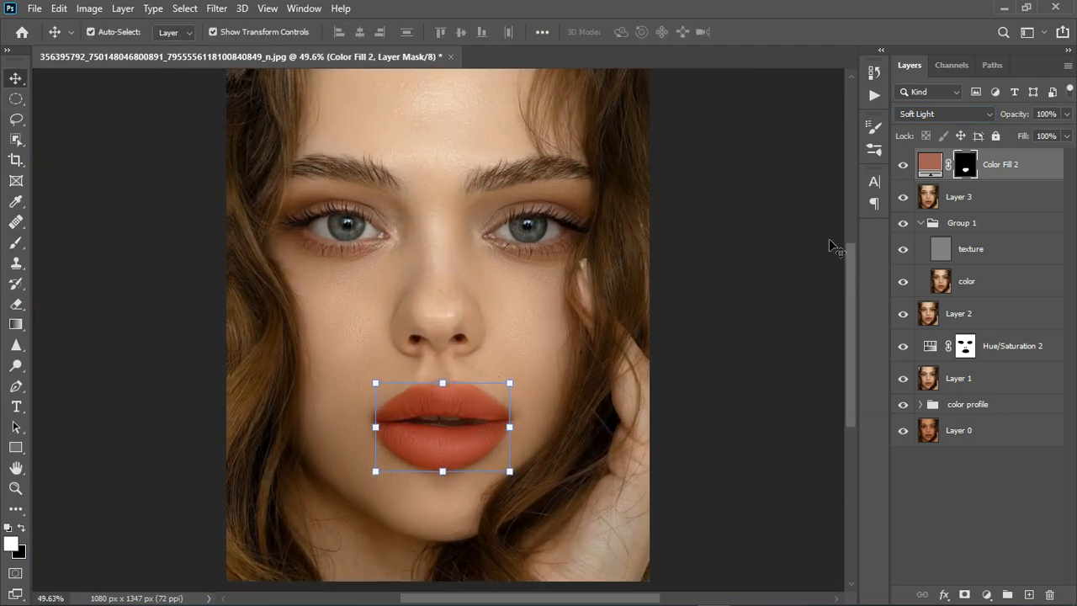
{"action": "left_click", "coordinate": [905, 166]}
{"action": "left_click", "coordinate": [905, 166]}
- Turn off the transform controls display and reduce the lip fill layer's Fill to 64%
{"action": "left_click", "coordinate": [930, 164]}
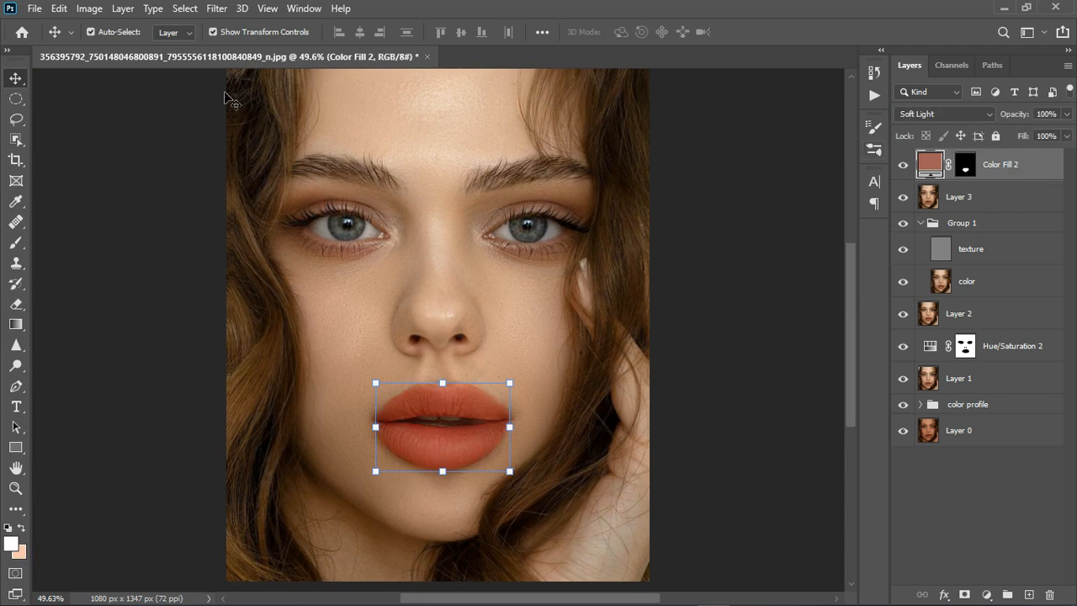
{"action": "left_click", "coordinate": [213, 32]}
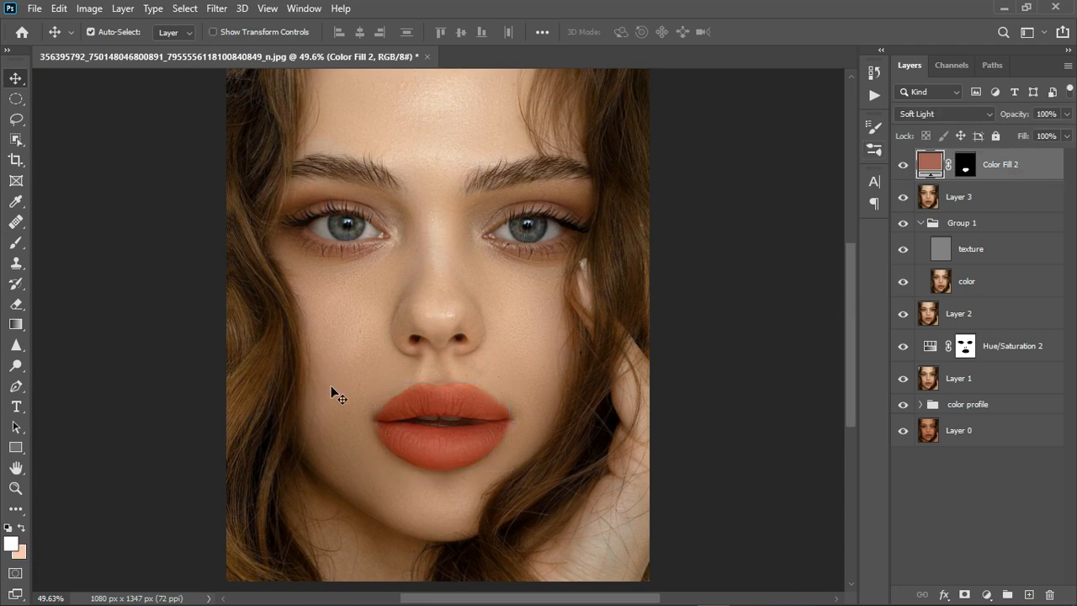
{"action": "left_click", "coordinate": [1066, 136]}
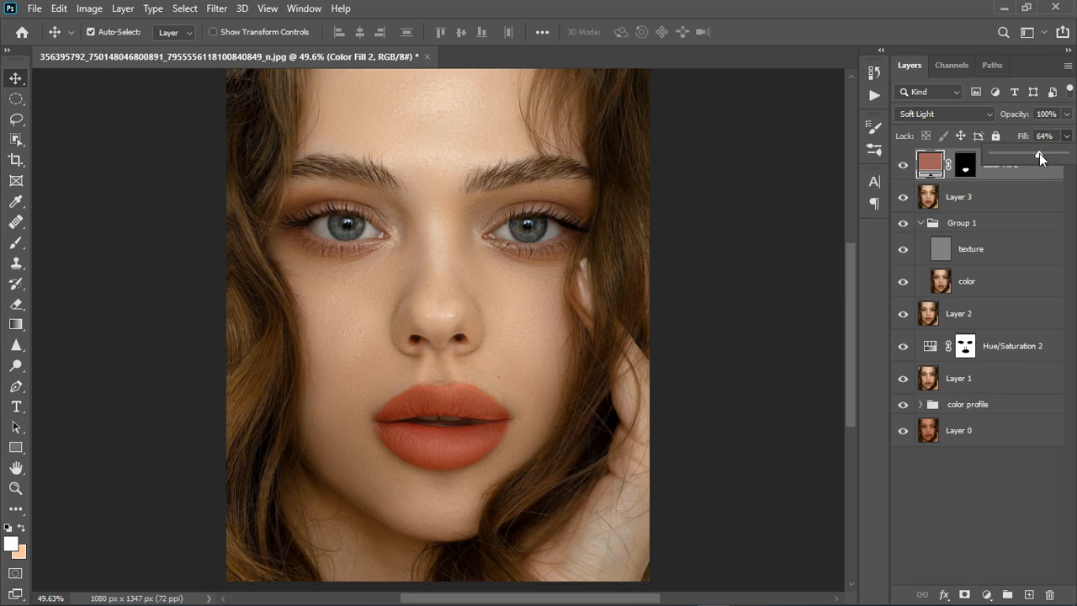
{"action": "left_click_drag", "start_coordinate": [1040, 158], "coordinate": [1026, 157]}
{"action": "left_click", "coordinate": [1046, 185]}
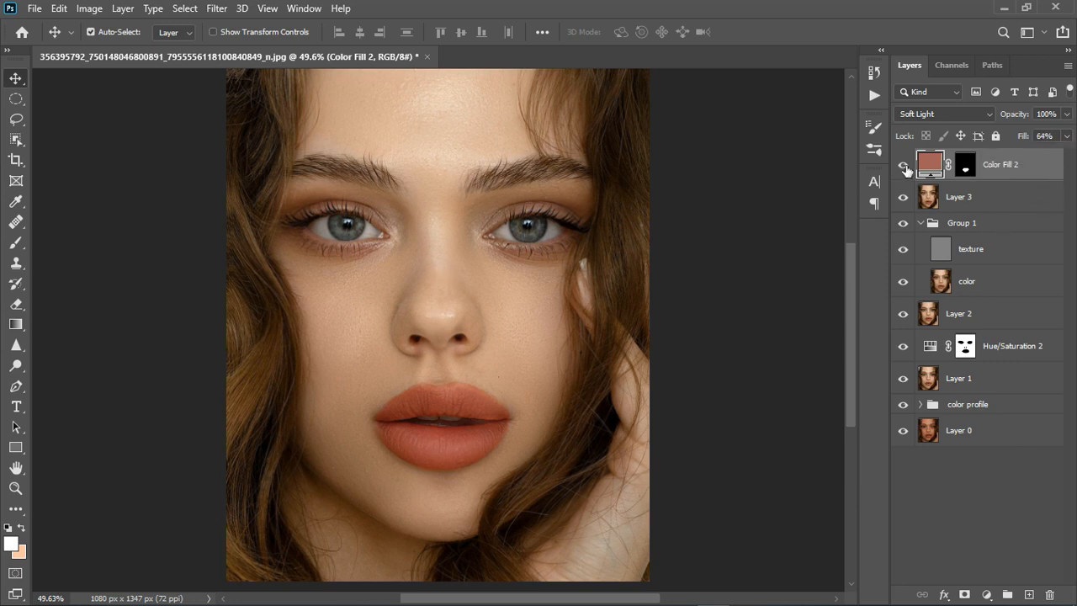
- Hide the lip colour fill layer and open the stamped Layer 3 in the Camera Raw Filter
{"action": "left_click", "coordinate": [904, 166]}
{"action": "left_click", "coordinate": [1024, 208]}
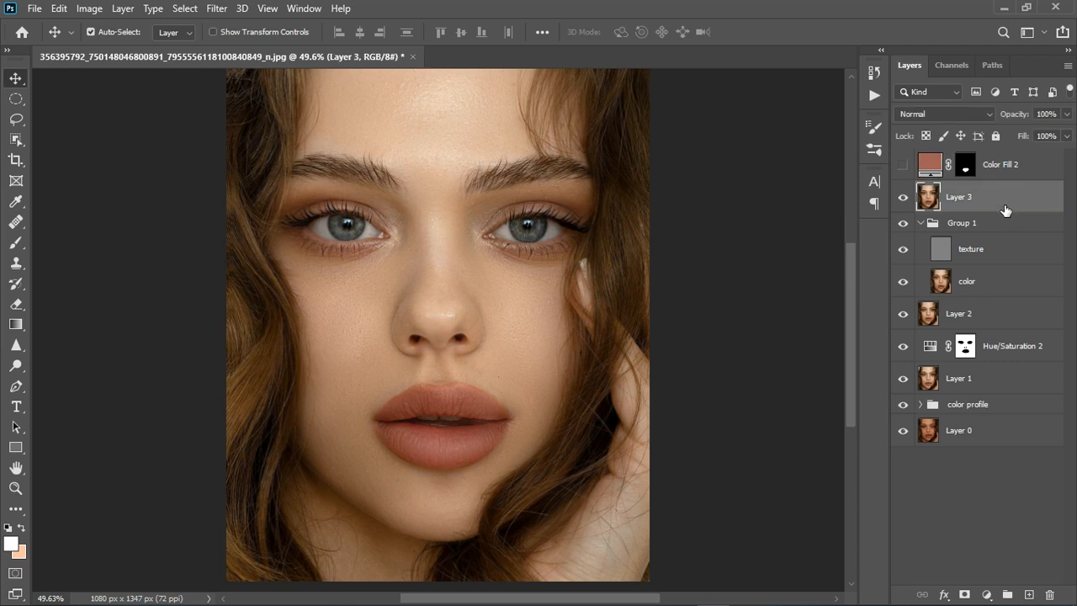
{"action": "left_click", "coordinate": [216, 8]}
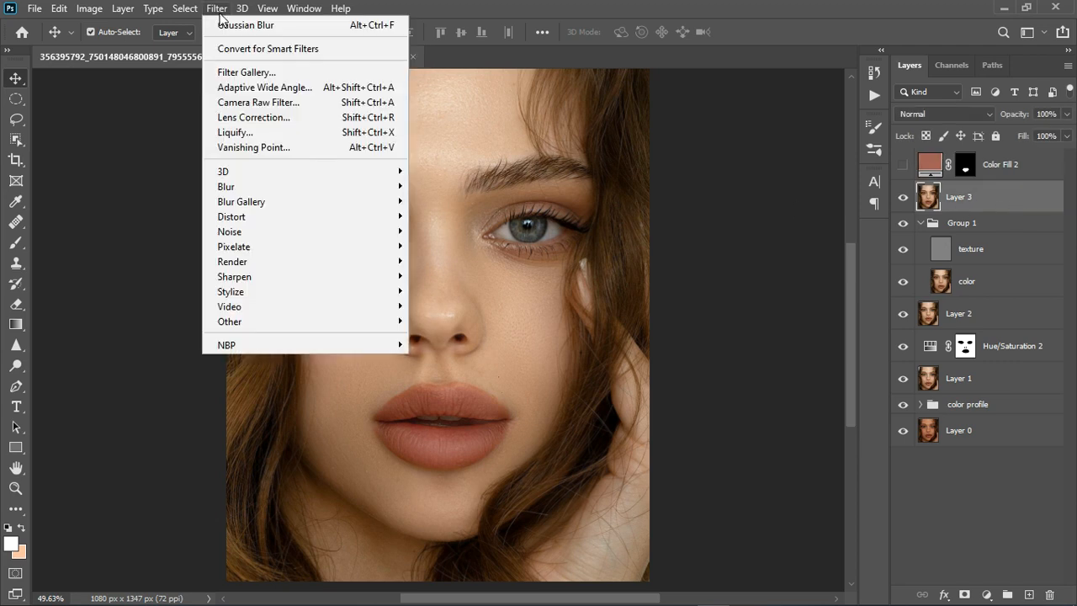
{"action": "left_click", "coordinate": [243, 106]}
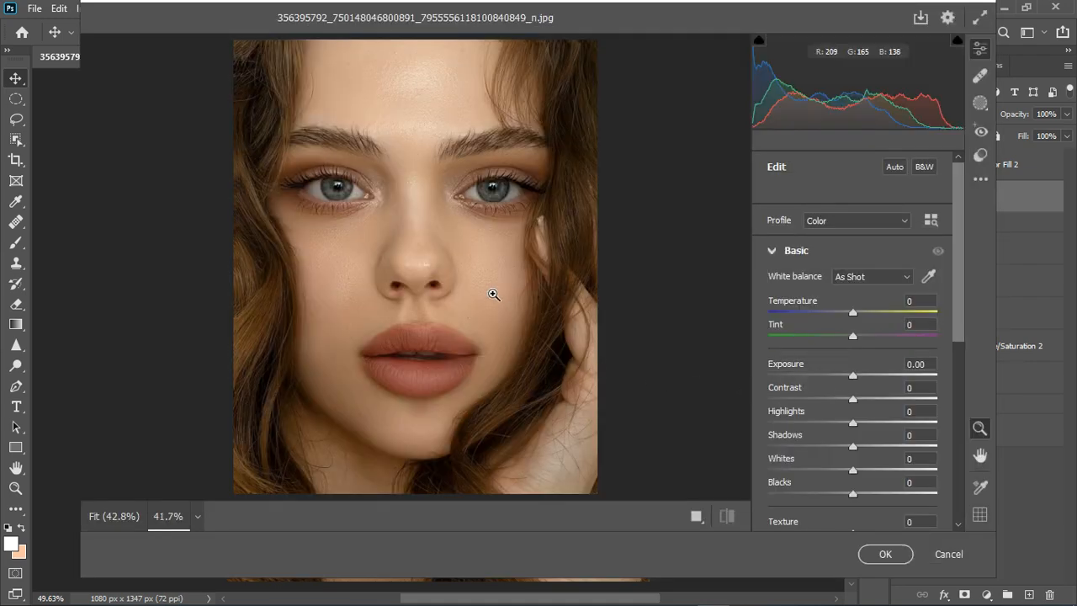
- Sample the white of the eye for the white balance and set Highlights to -17, Shadows to -15, Whites to +8 and Blacks to -9
{"action": "left_click", "coordinate": [929, 278]}
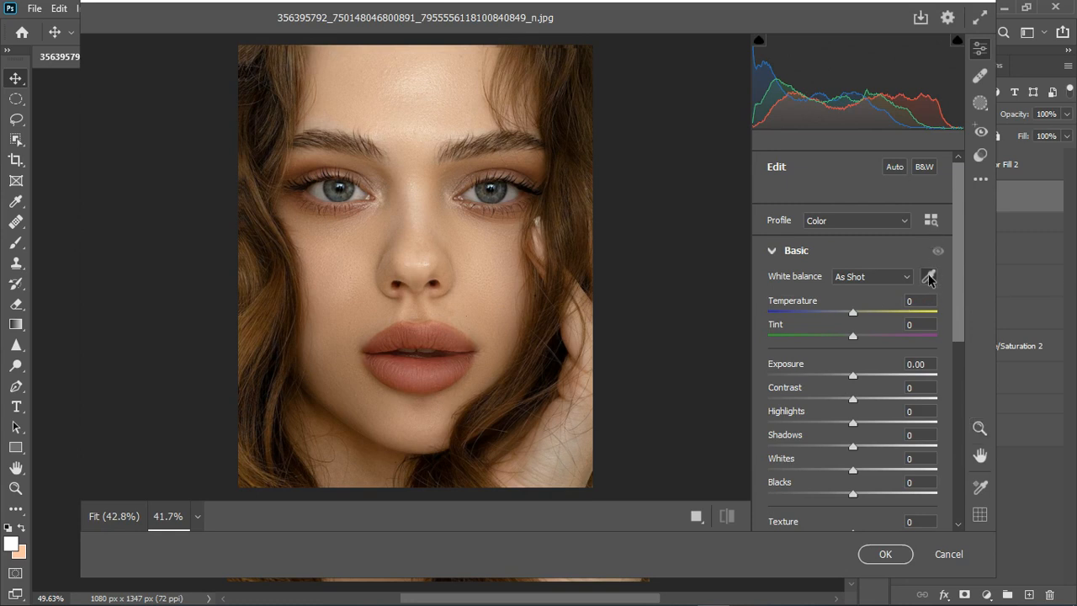
{"action": "left_click", "coordinate": [363, 200]}
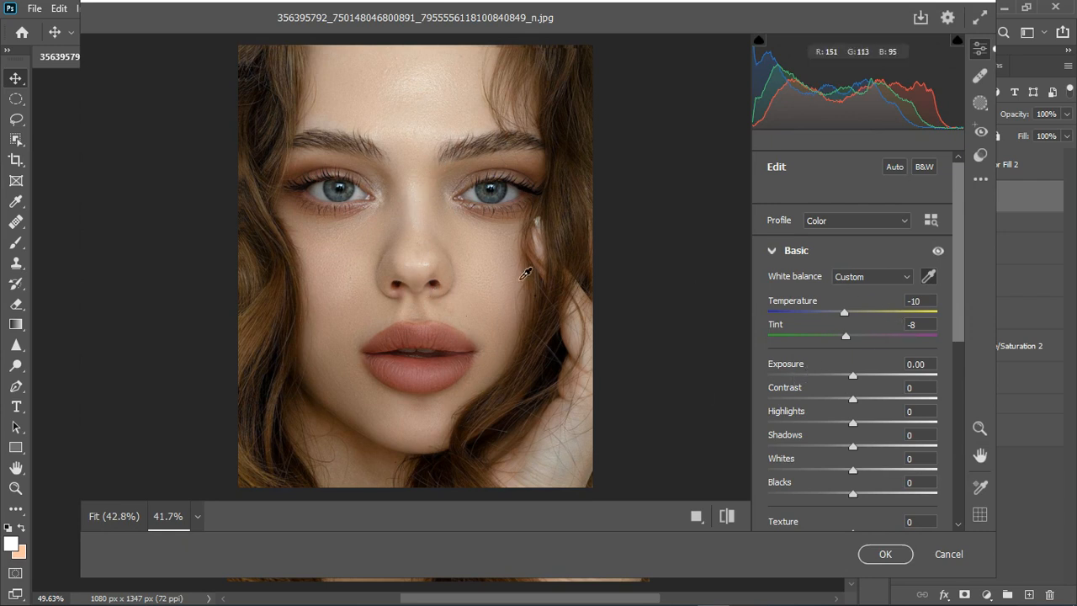
{"action": "scroll", "coordinate": [841, 406], "scroll_direction": "down", "scroll_amount": 3}
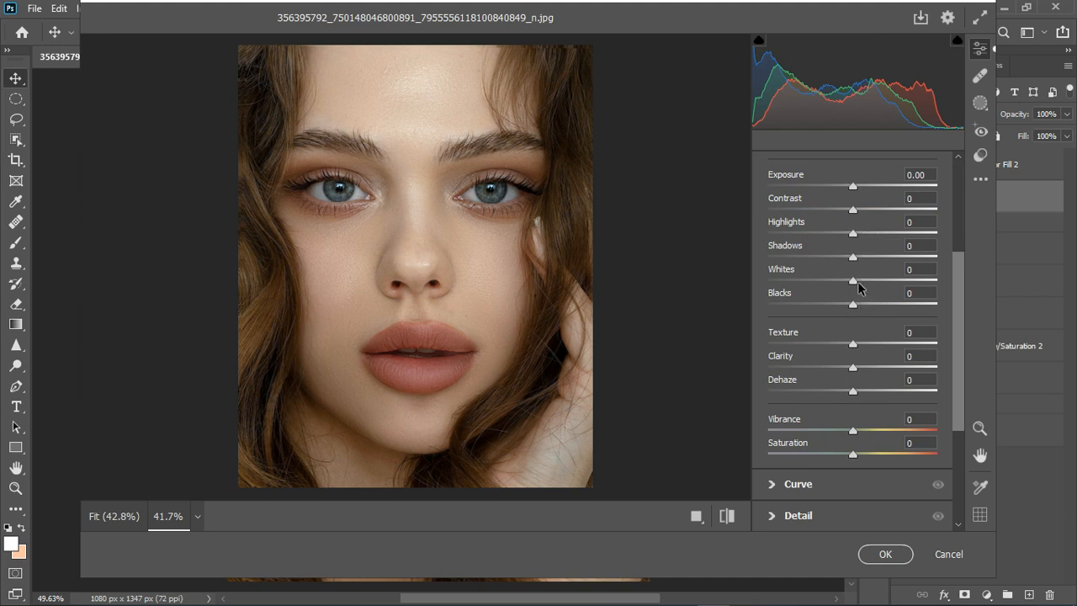
{"action": "left_click_drag", "start_coordinate": [854, 239], "coordinate": [863, 239]}
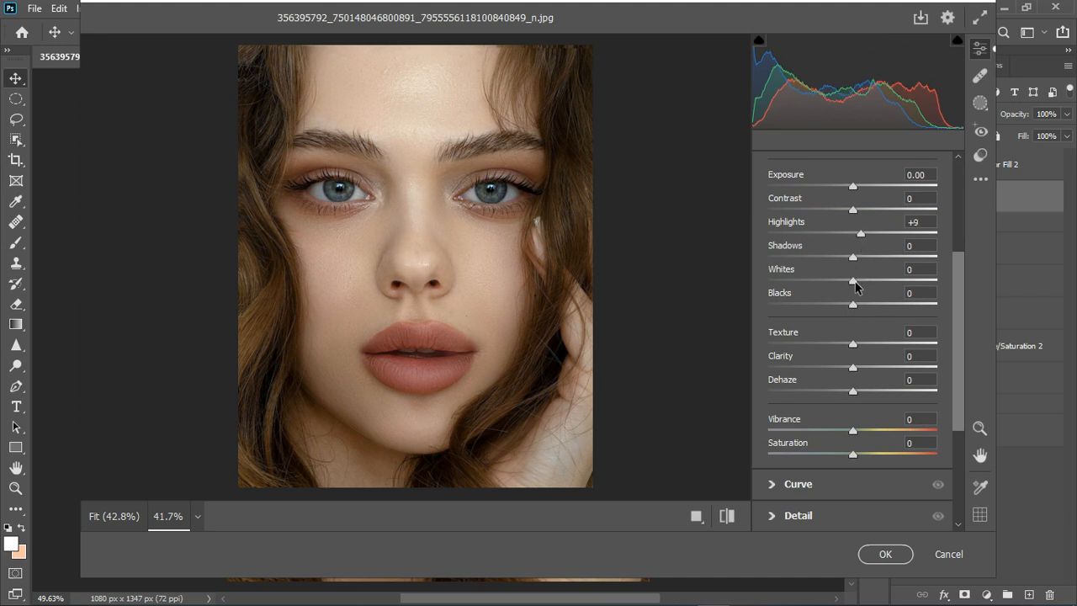
{"action": "left_click_drag", "start_coordinate": [853, 281], "coordinate": [862, 286]}
{"action": "left_click_drag", "start_coordinate": [862, 239], "coordinate": [840, 238]}
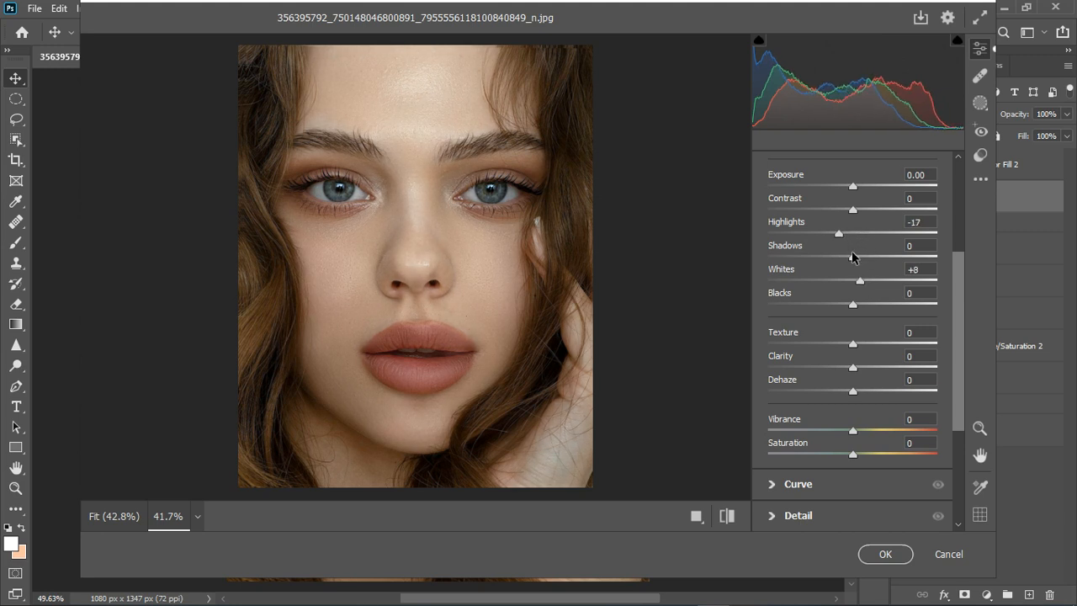
{"action": "left_click_drag", "start_coordinate": [859, 281], "coordinate": [840, 258]}
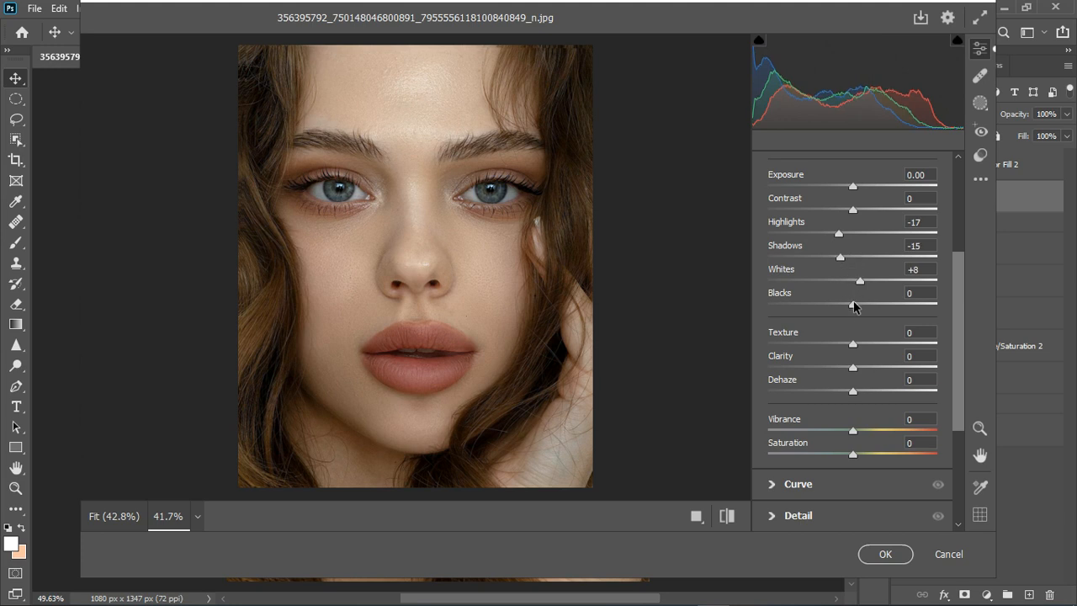
{"action": "left_click_drag", "start_coordinate": [852, 304], "coordinate": [846, 306]}
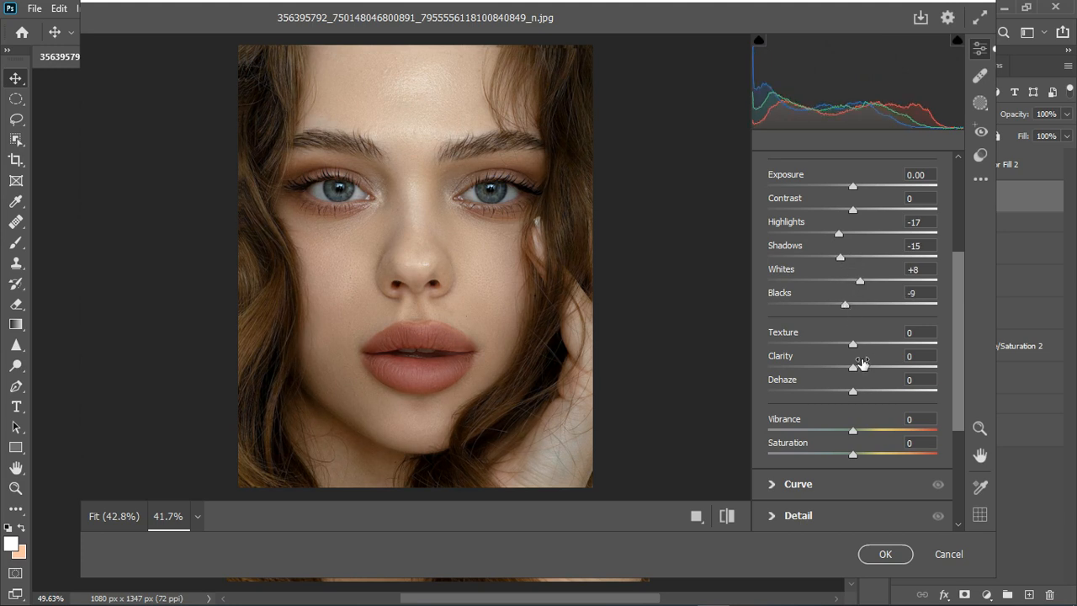
- Set Texture to +4 and Vibrance to +7 in the basic adjustments
{"action": "left_click_drag", "start_coordinate": [853, 344], "coordinate": [857, 344]}
{"action": "scroll", "coordinate": [849, 418], "scroll_direction": "down", "scroll_amount": 2}
{"action": "left_click_drag", "start_coordinate": [853, 337], "coordinate": [859, 338]}
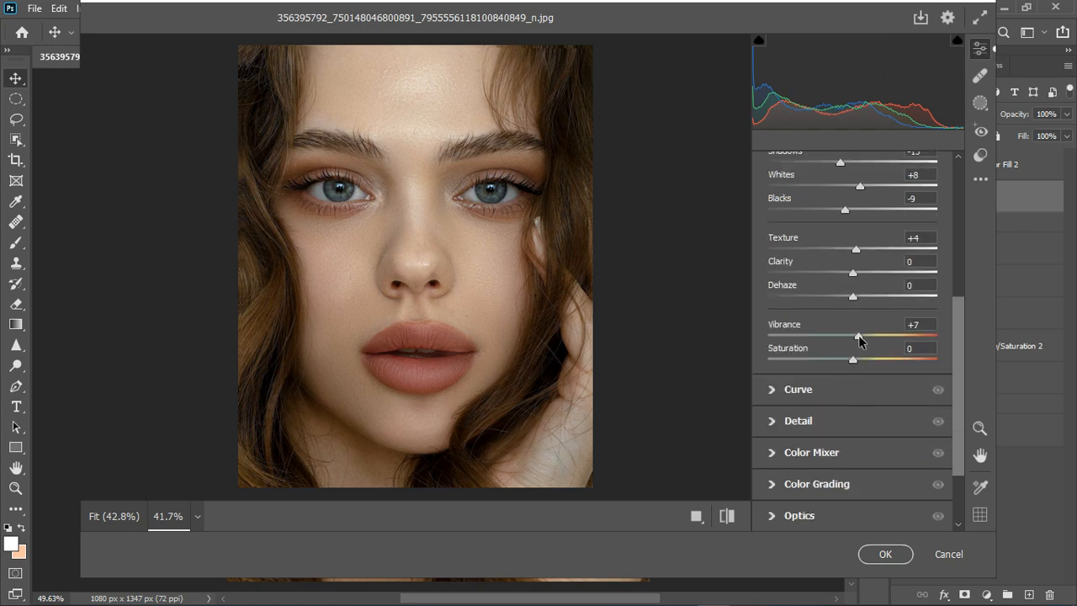
- Adjust the parametric curve with Highlights +3, Lights +2, Darks -3 and Shadows -4
{"action": "scroll", "coordinate": [791, 370], "scroll_direction": "down", "scroll_amount": 2}
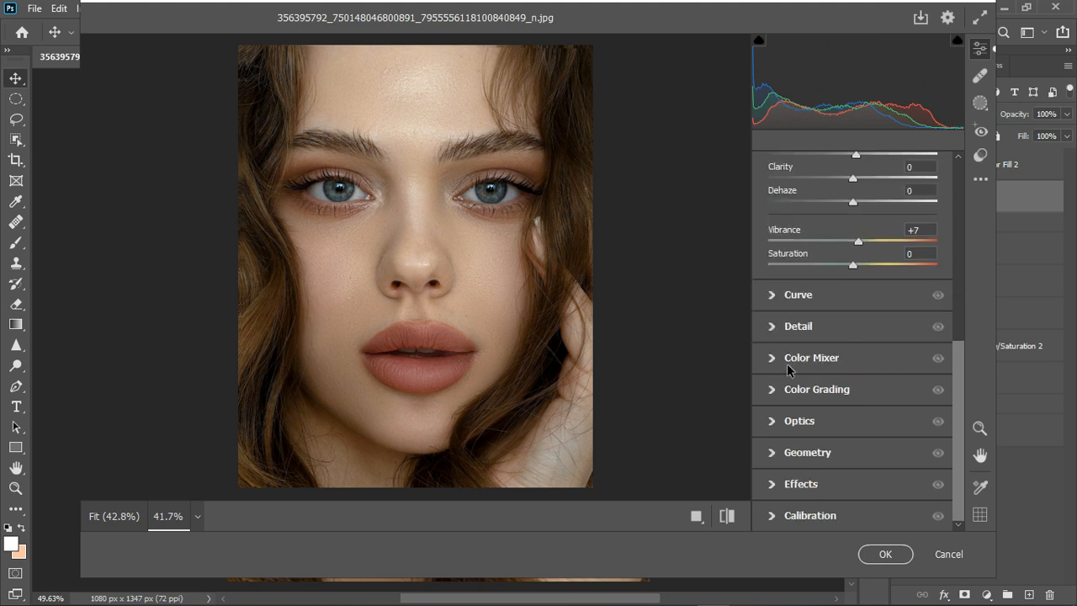
{"action": "left_click", "coordinate": [771, 298]}
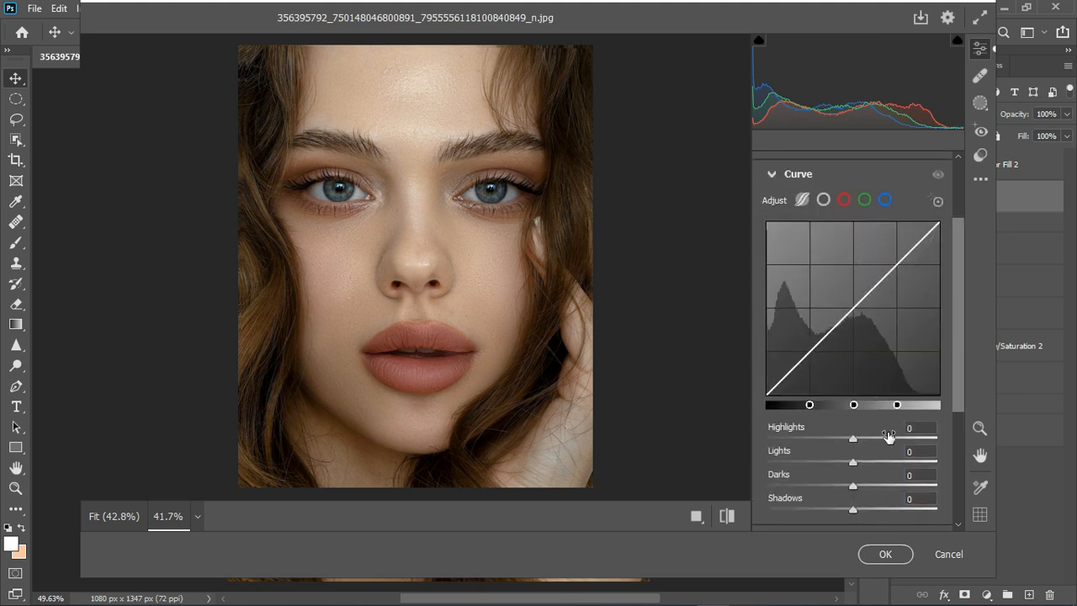
{"action": "left_click_drag", "start_coordinate": [853, 440], "coordinate": [856, 440]}
{"action": "left_click_drag", "start_coordinate": [853, 487], "coordinate": [849, 511]}
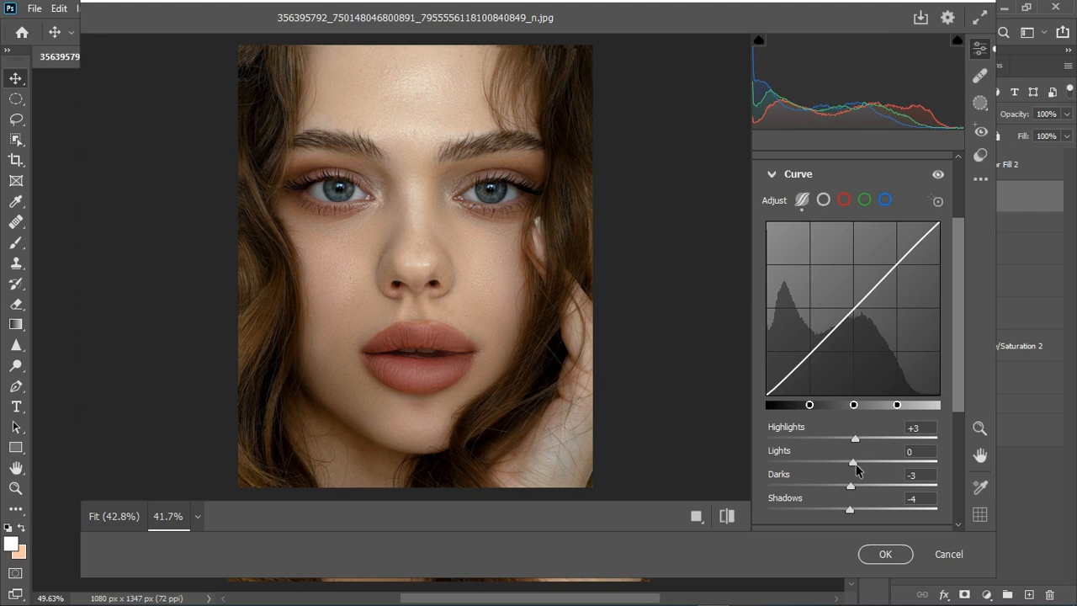
{"action": "left_click_drag", "start_coordinate": [855, 465], "coordinate": [858, 465]}
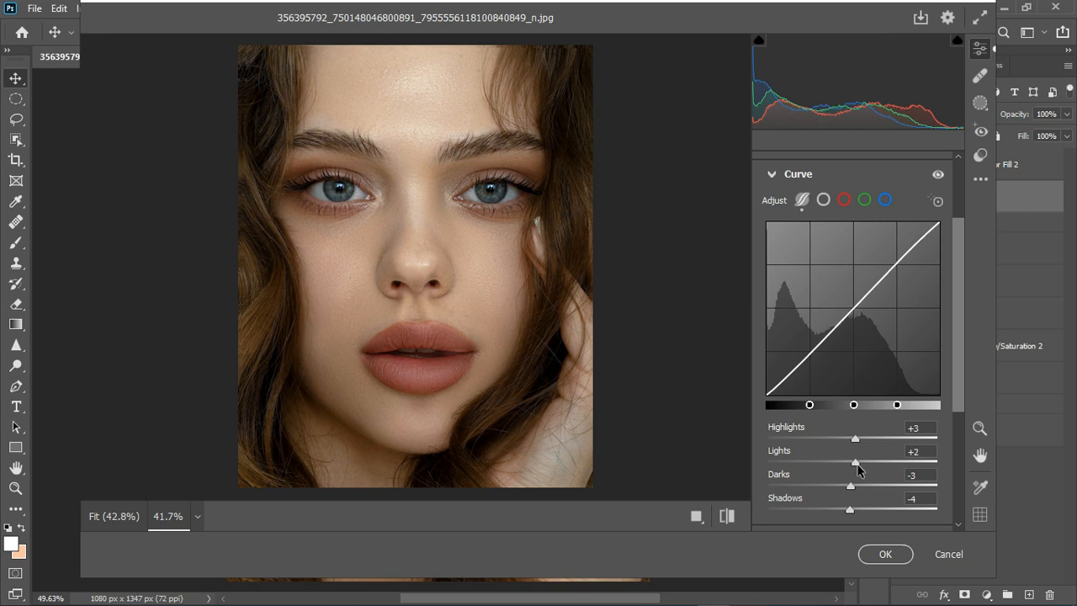
{"action": "left_click", "coordinate": [772, 175]}
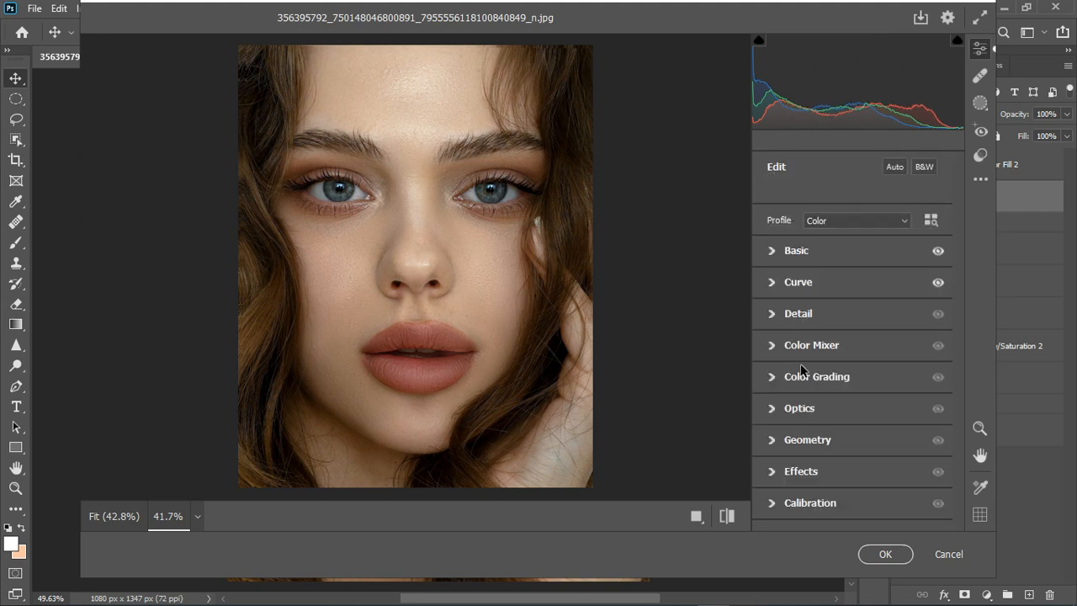
- Shift the Color Mixer hues, setting Oranges to -10 and Yellows to -20
{"action": "left_click", "coordinate": [774, 345]}
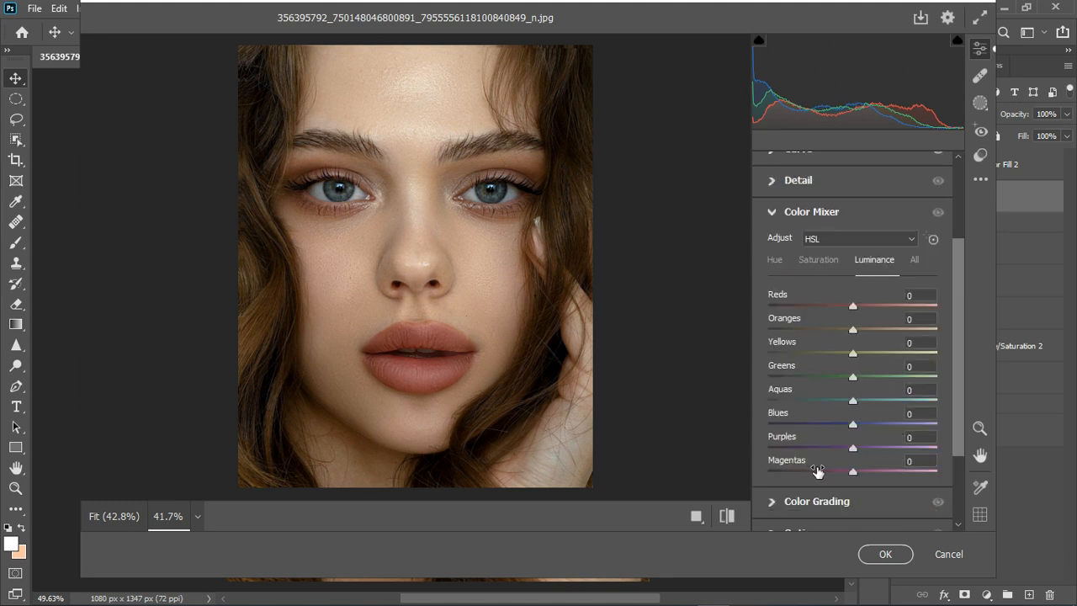
{"action": "left_click", "coordinate": [777, 262]}
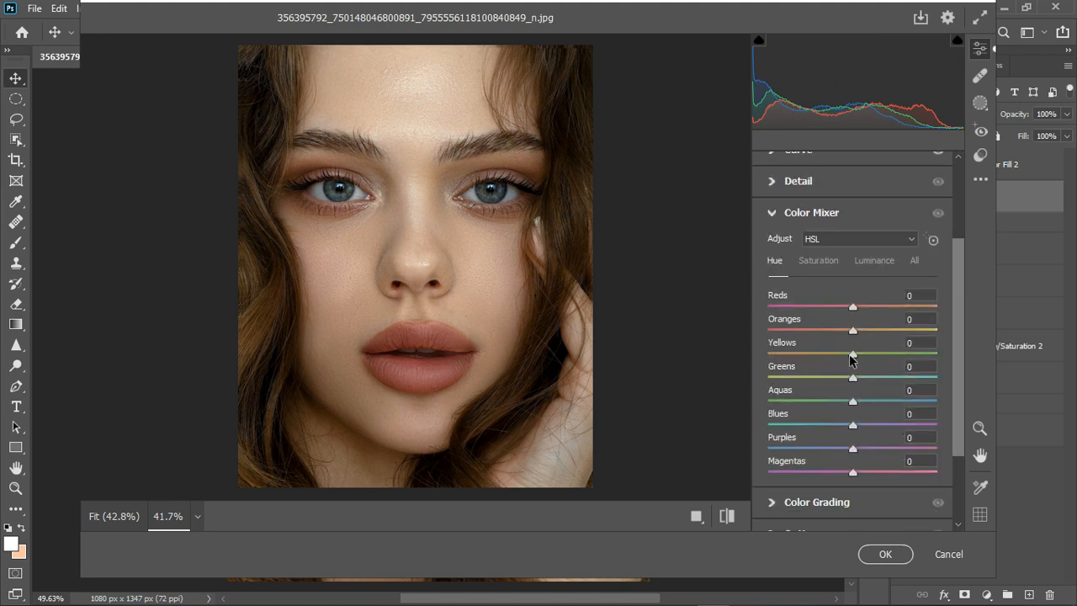
{"action": "mouse_move", "coordinate": [854, 355]}
{"action": "left_mouse_down"}
{"action": "mouse_move", "coordinate": [837, 354]}
{"action": "mouse_move", "coordinate": [834, 337]}
{"action": "mouse_move", "coordinate": [860, 337]}
{"action": "left_mouse_up"}
{"action": "left_click_drag", "start_coordinate": [858, 336], "coordinate": [847, 338]}
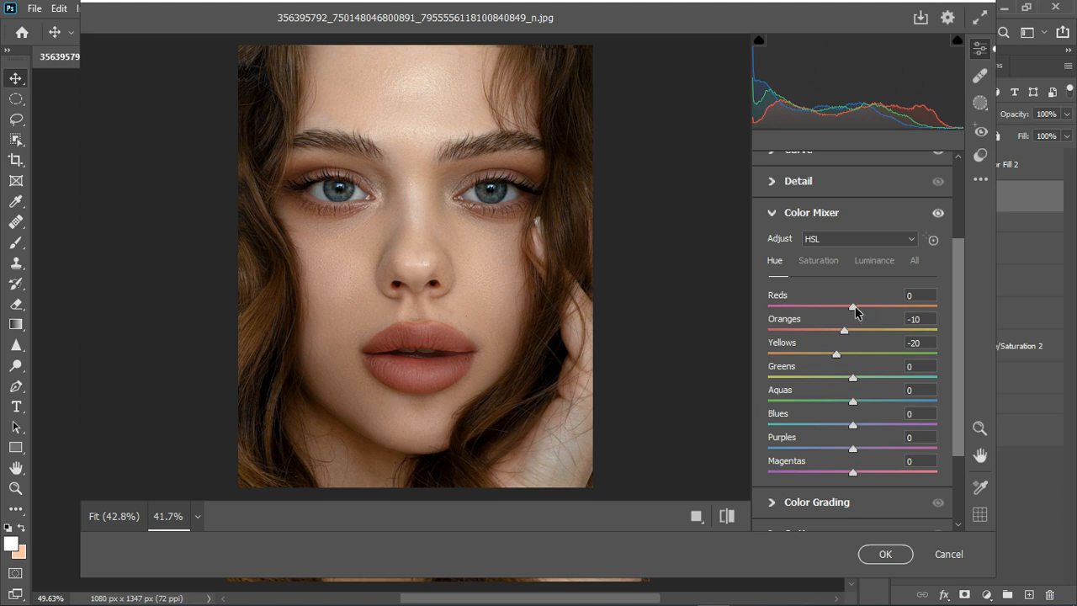
- Set the Color Mixer hues to Reds -10, Oranges +2, Aquas +25, Blues -26, Purples -14 and Magentas +6
{"action": "left_click_drag", "start_coordinate": [845, 330], "coordinate": [854, 333]}
{"action": "left_click_drag", "start_coordinate": [853, 308], "coordinate": [845, 308]}
{"action": "left_click_drag", "start_coordinate": [855, 403], "coordinate": [863, 479]}
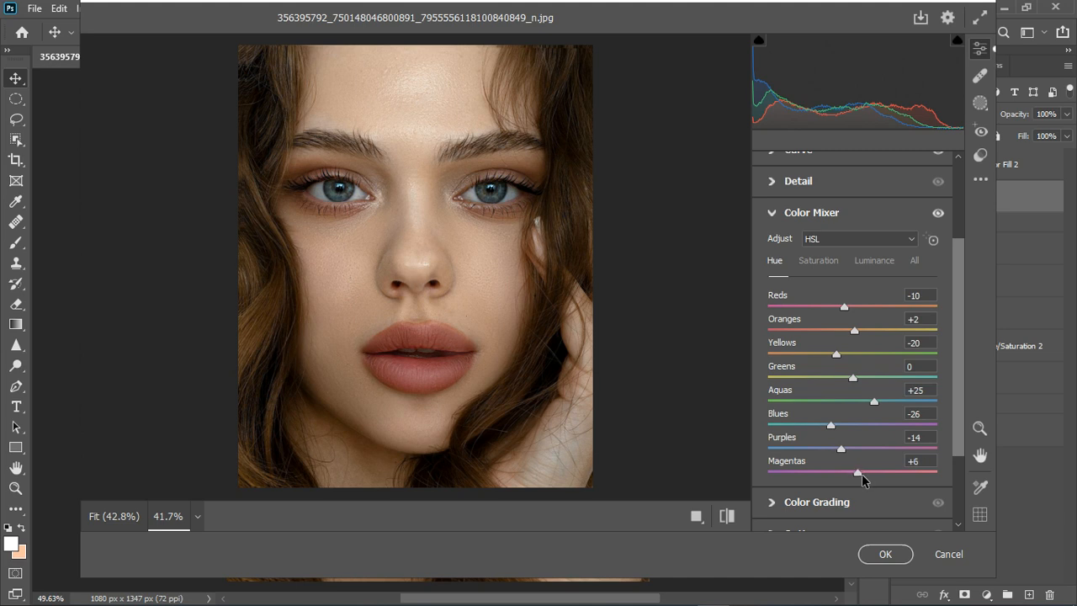
- Set the Color Mixer saturation to Reds +7, Oranges +10, Yellows +10, Blues +21, Purples +14 and Magentas +15
{"action": "left_click", "coordinate": [824, 265]}
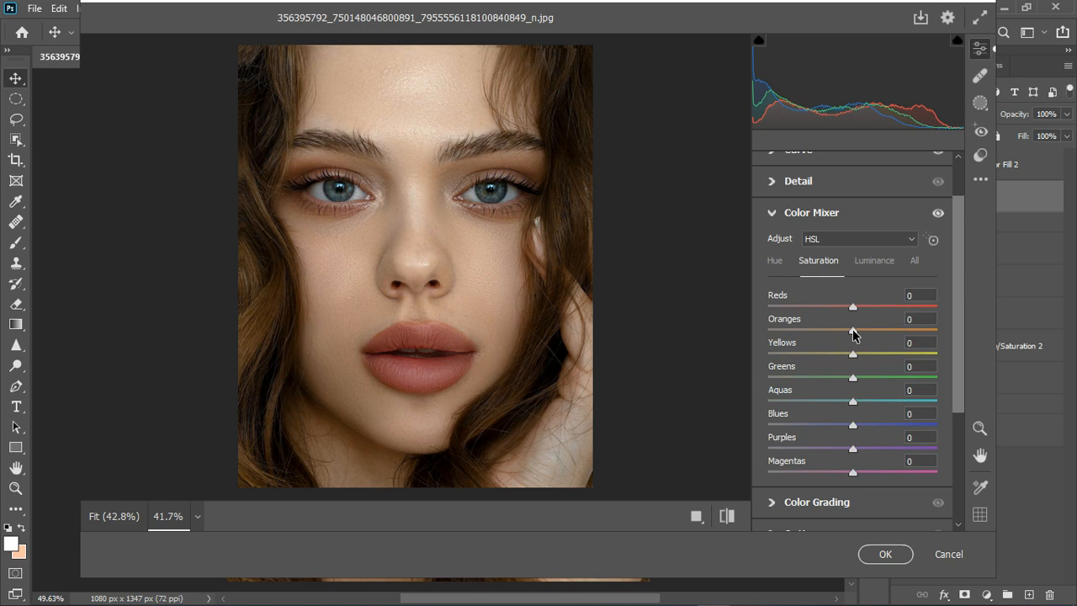
{"action": "left_click_drag", "start_coordinate": [852, 333], "coordinate": [866, 333]}
{"action": "left_click_drag", "start_coordinate": [853, 355], "coordinate": [863, 354]}
{"action": "left_click_drag", "start_coordinate": [851, 306], "coordinate": [858, 307]}
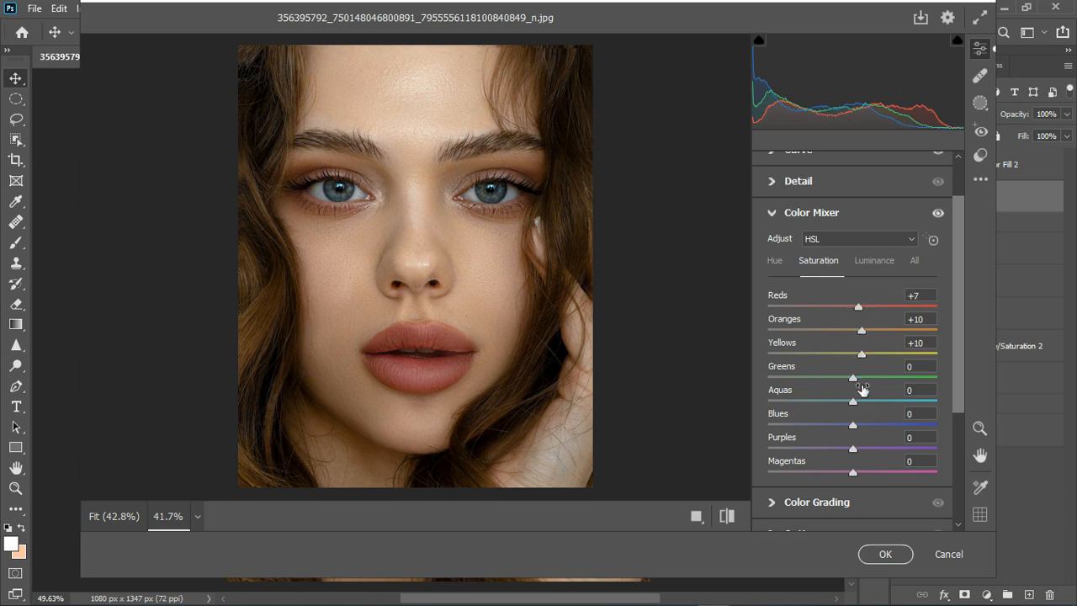
{"action": "left_click_drag", "start_coordinate": [854, 425], "coordinate": [870, 473]}
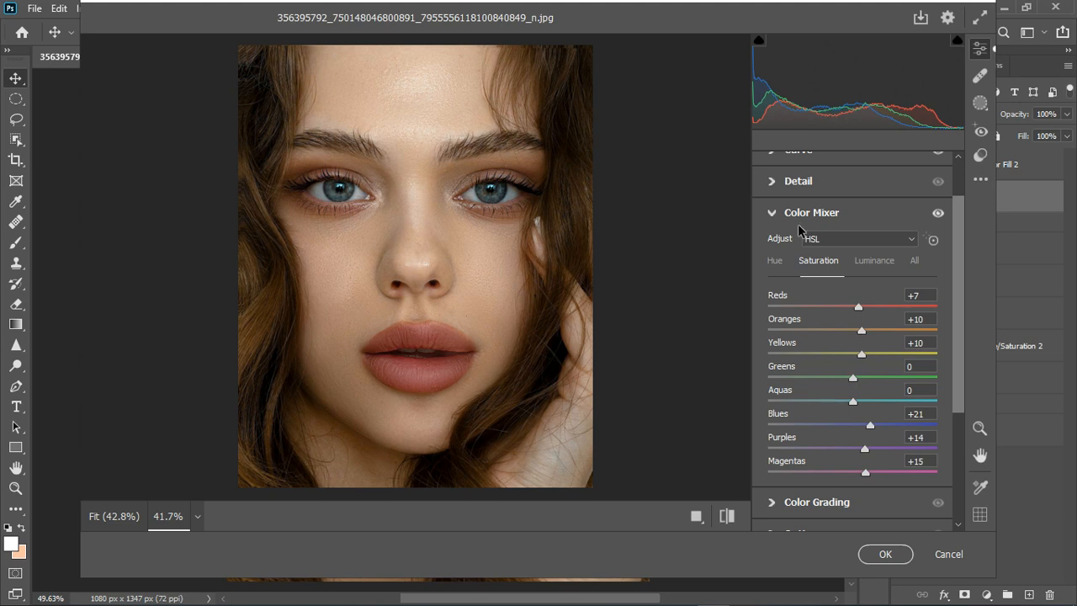
{"action": "left_click", "coordinate": [773, 214]}
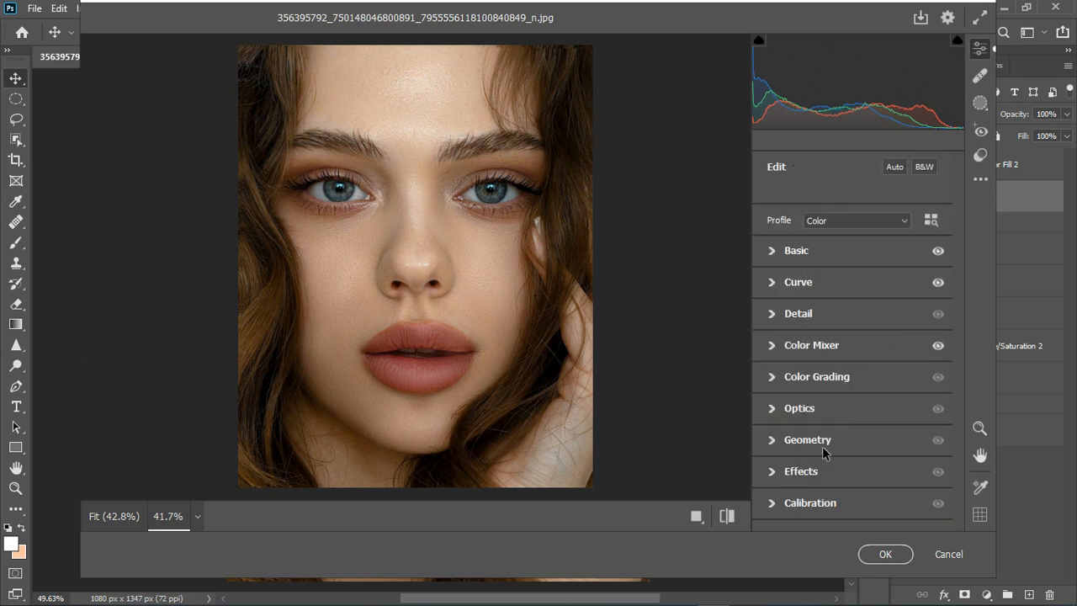
- Calibrate the primaries with Red Primary Hue +7 and Blue Primary Hue -8
{"action": "left_click", "coordinate": [774, 504]}
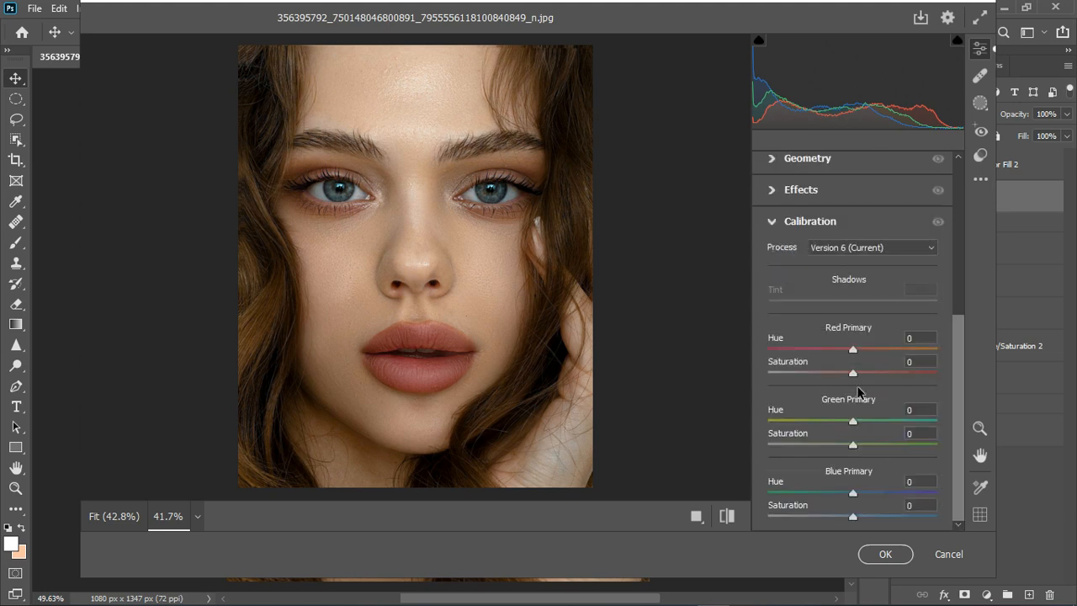
{"action": "left_click_drag", "start_coordinate": [853, 350], "coordinate": [859, 350]}
{"action": "left_click_drag", "start_coordinate": [853, 494], "coordinate": [846, 494]}
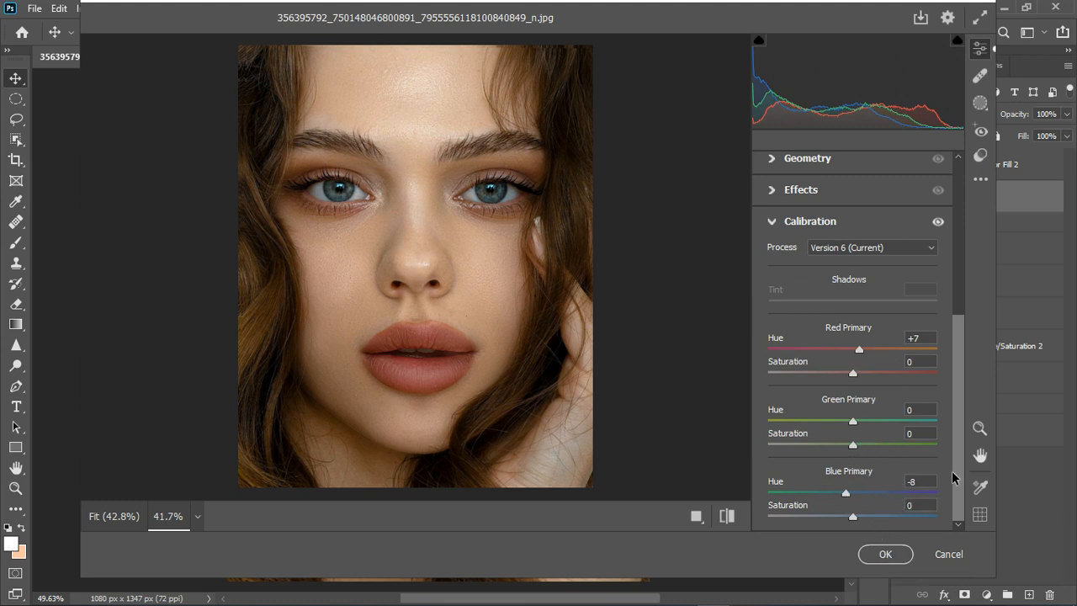
- Compare the portrait with its original settings and apply the Camera Raw adjustments to Layer 3
{"action": "left_click", "coordinate": [728, 522]}
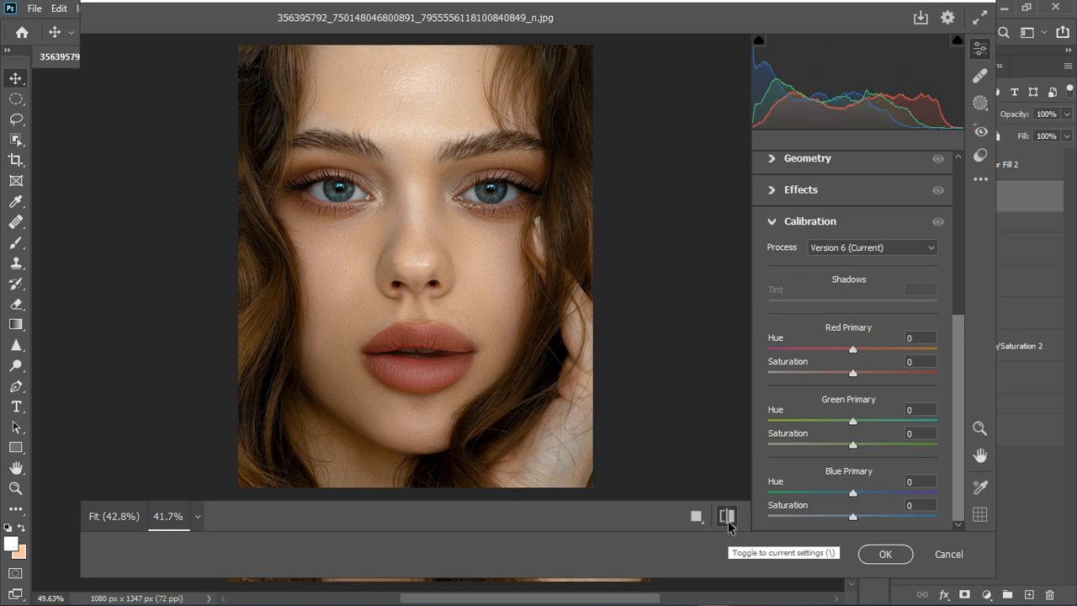
{"action": "left_click", "coordinate": [728, 521]}
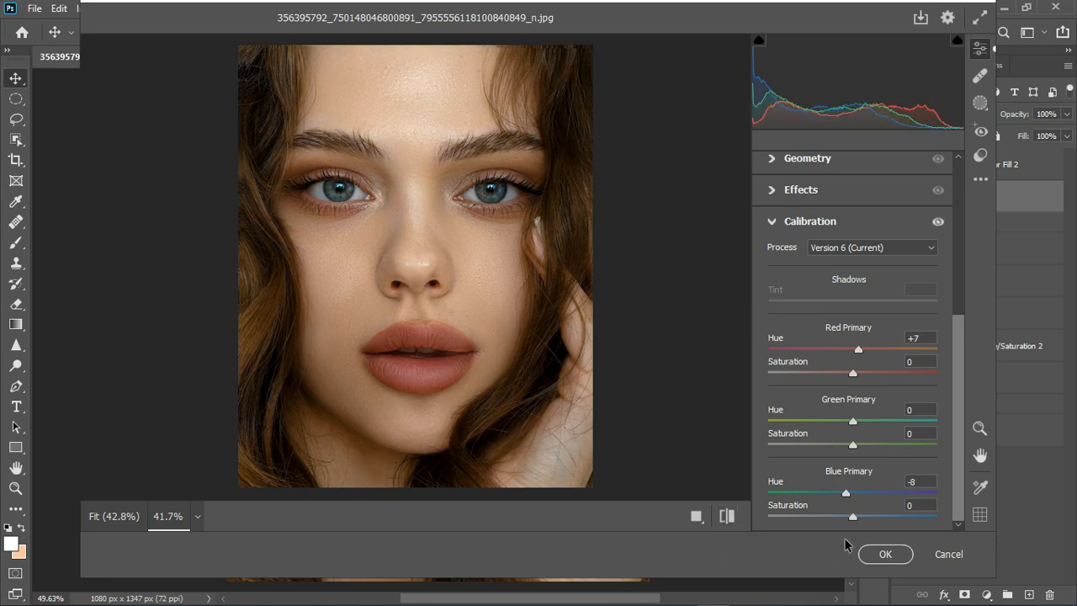
{"action": "left_click", "coordinate": [884, 554]}
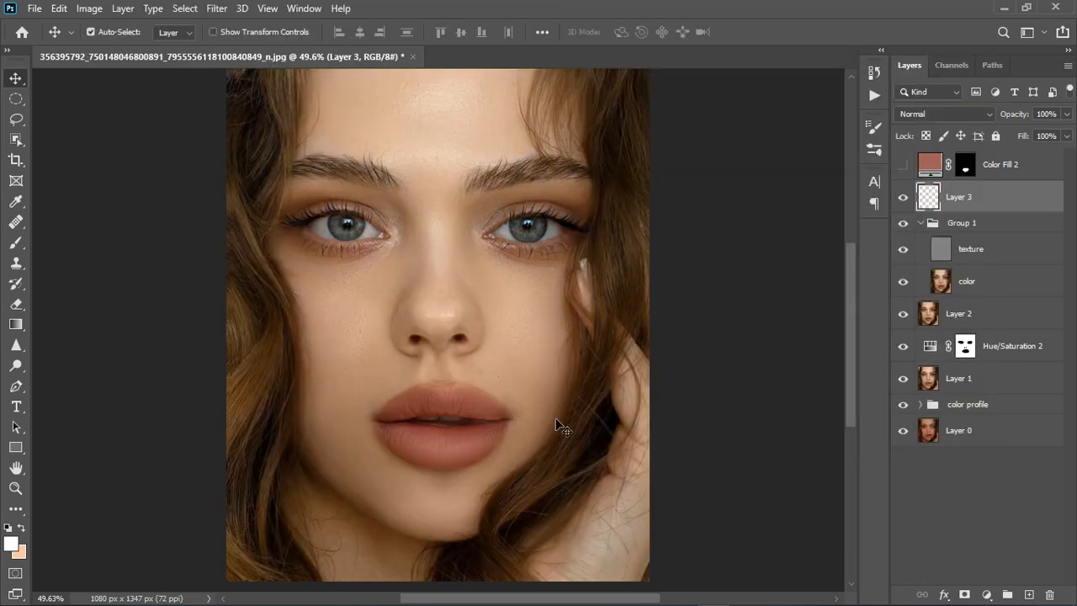
- Show the lip colour layer Color Fill 2 and lower its opacity to 54%
{"action": "scroll", "coordinate": [424, 250], "scroll_direction": "down", "scroll_amount": 3}
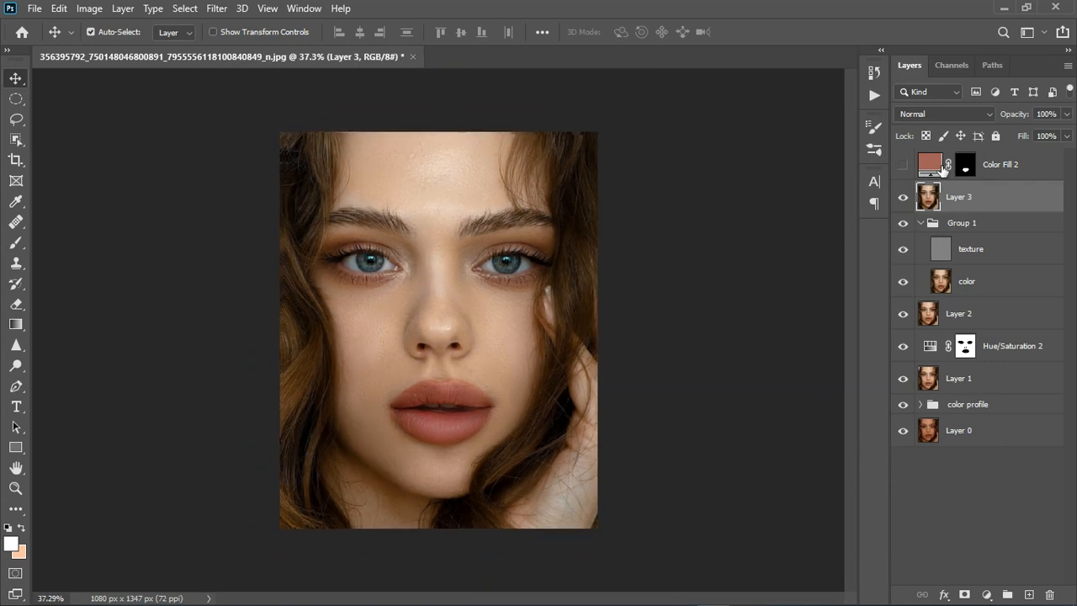
{"action": "left_click", "coordinate": [905, 166]}
{"action": "left_click", "coordinate": [1066, 116]}
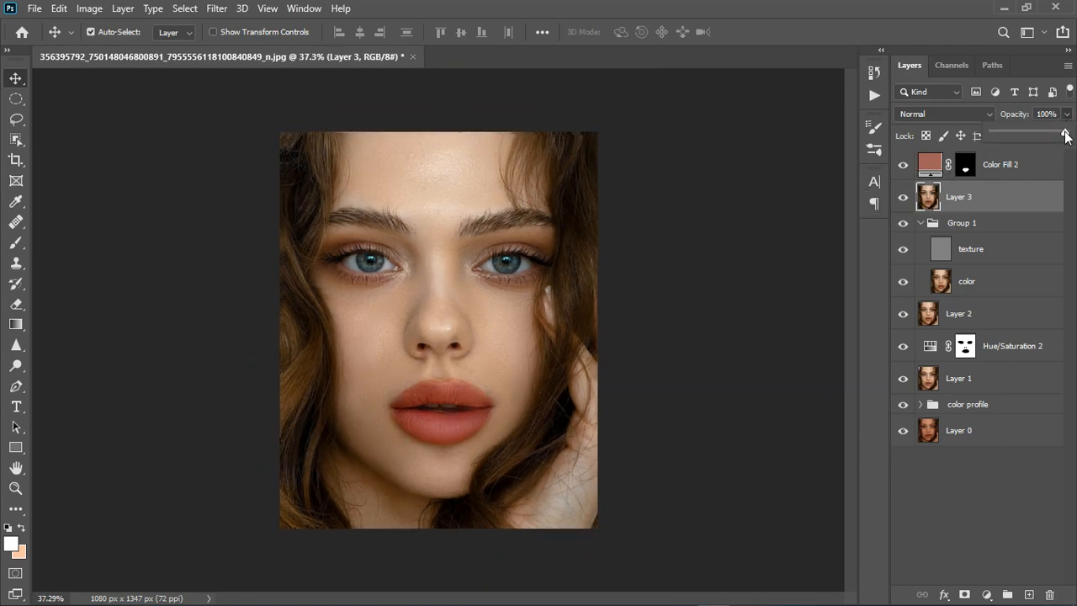
{"action": "left_click_drag", "start_coordinate": [1065, 135], "coordinate": [1041, 137]}
{"action": "left_click", "coordinate": [1042, 167]}
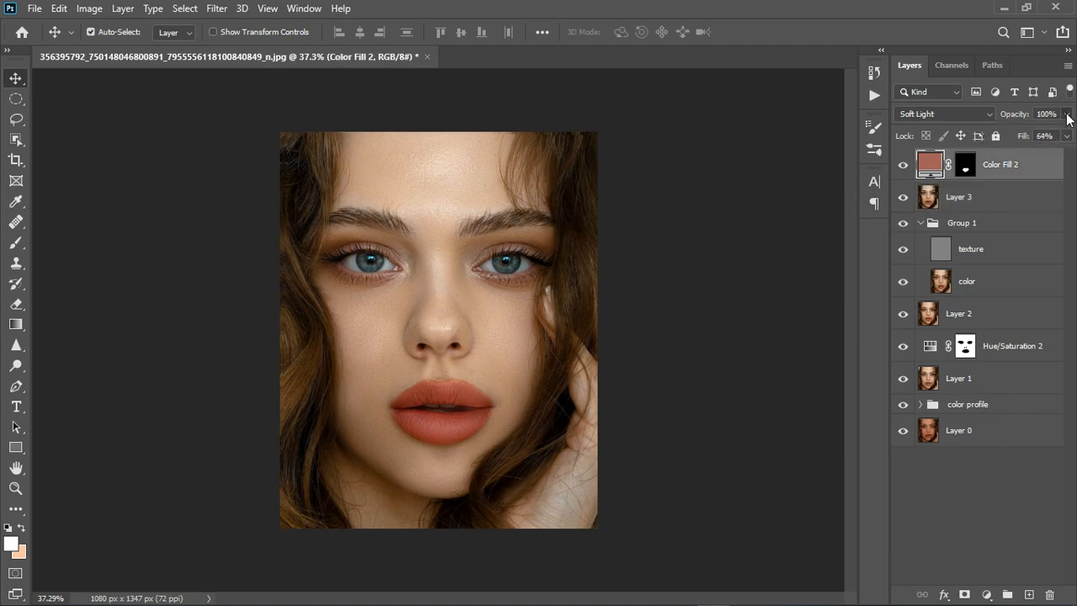
{"action": "left_click", "coordinate": [1067, 115]}
{"action": "left_click_drag", "start_coordinate": [1065, 134], "coordinate": [1039, 137]}
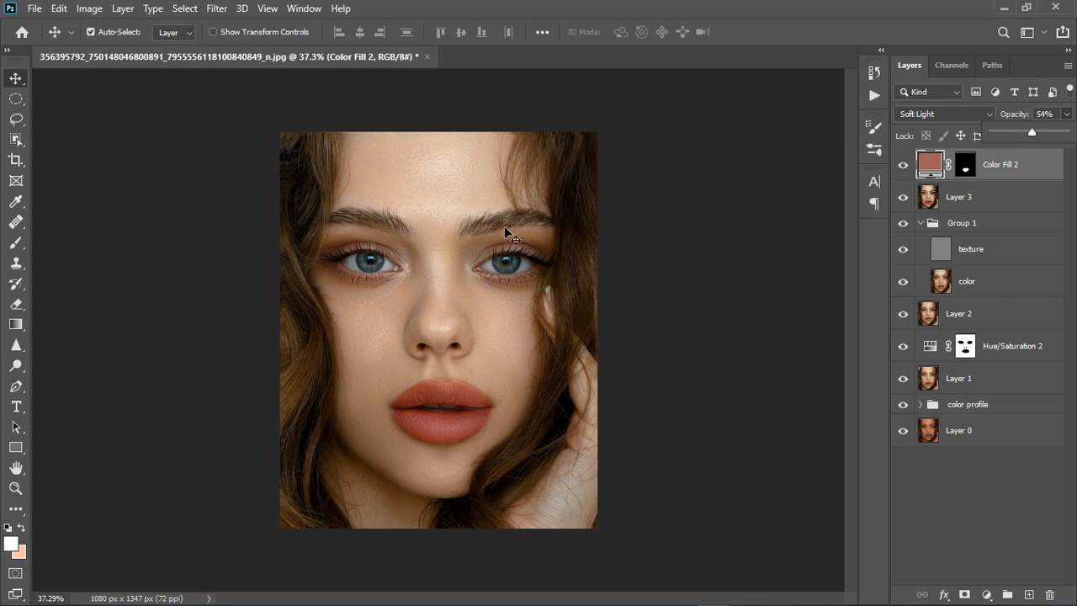
- Stamp all visible layers into a new merged layer at the top of the stack
{"action": "scroll", "coordinate": [488, 232], "scroll_direction": "down", "scroll_amount": 3}
{"action": "scroll", "coordinate": [469, 292], "scroll_direction": "up", "scroll_amount": 3}
{"action": "key", "text": "ctrl+shift+alt+e"}
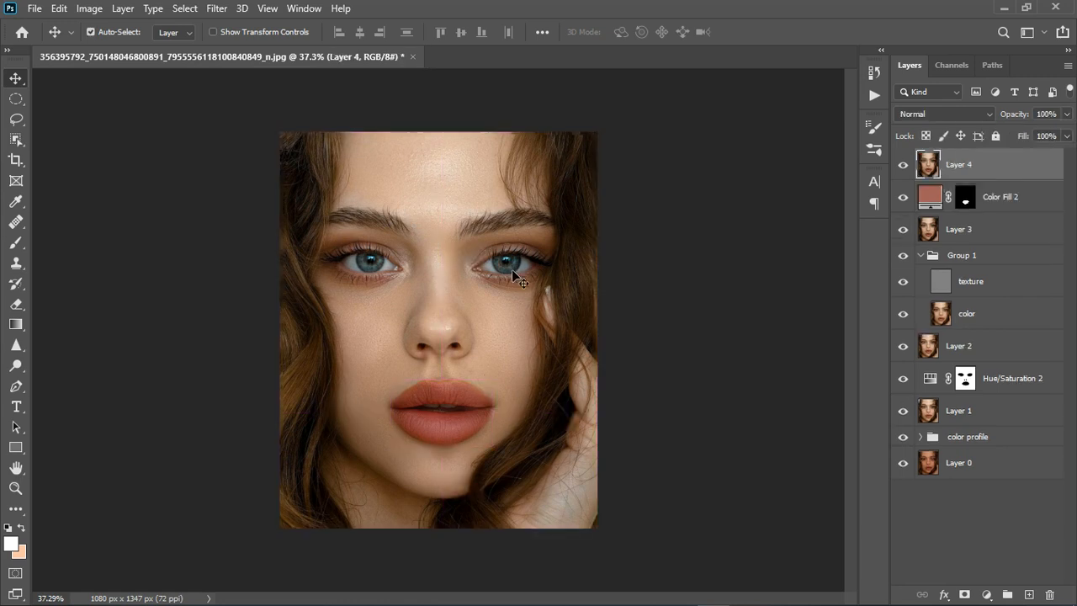
- Group all layers from Color Fill 2 down to the color profile group and hide the new group
{"action": "left_click", "coordinate": [1047, 207]}
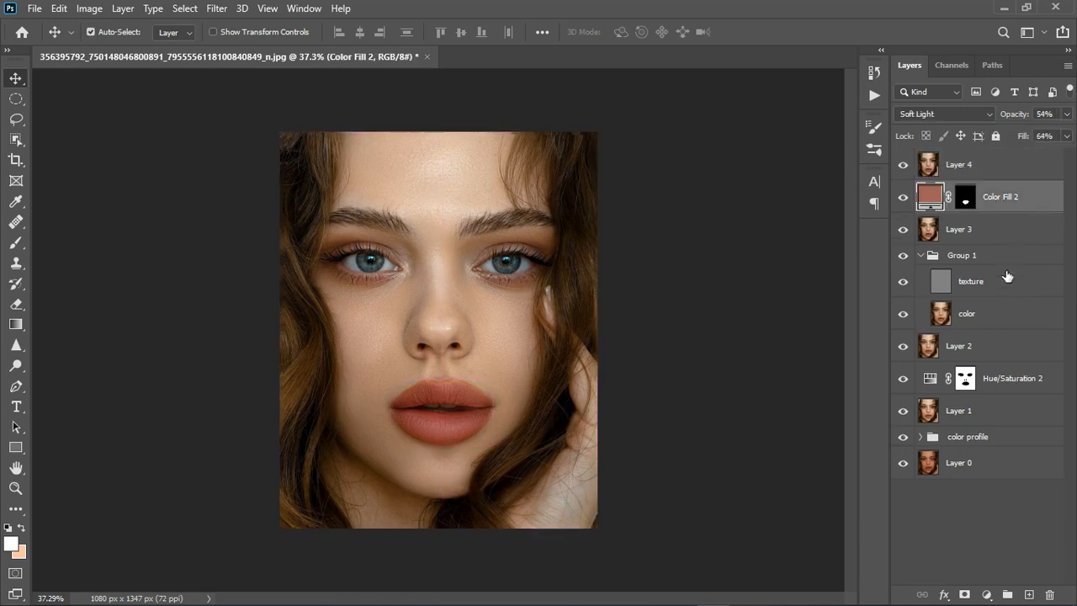
{"action": "left_click", "coordinate": [1033, 436], "text": "shift"}
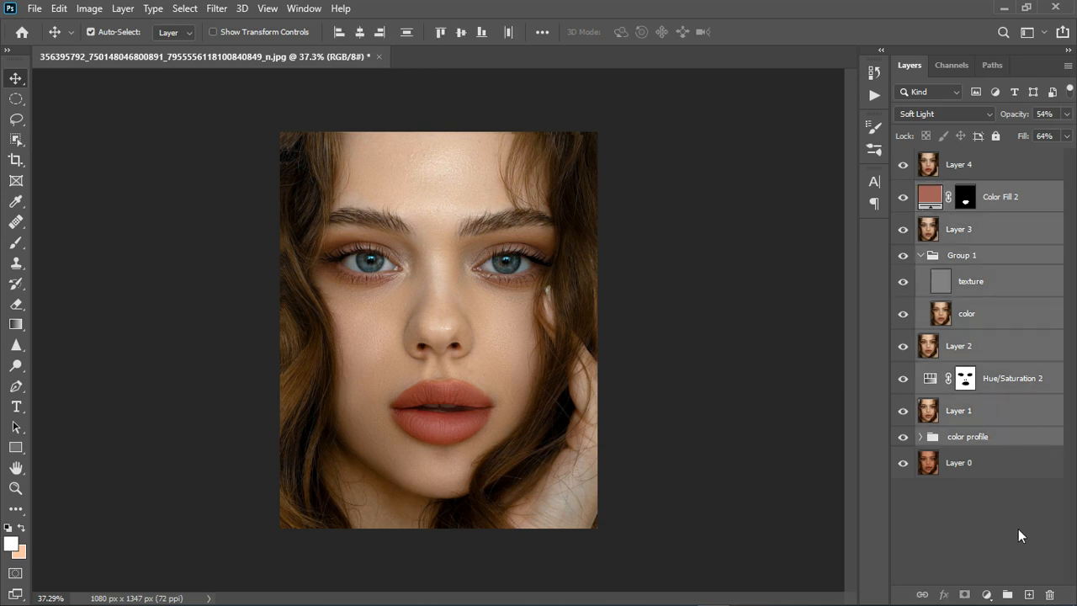
{"action": "left_click", "coordinate": [1007, 594]}
{"action": "left_click", "coordinate": [903, 191]}
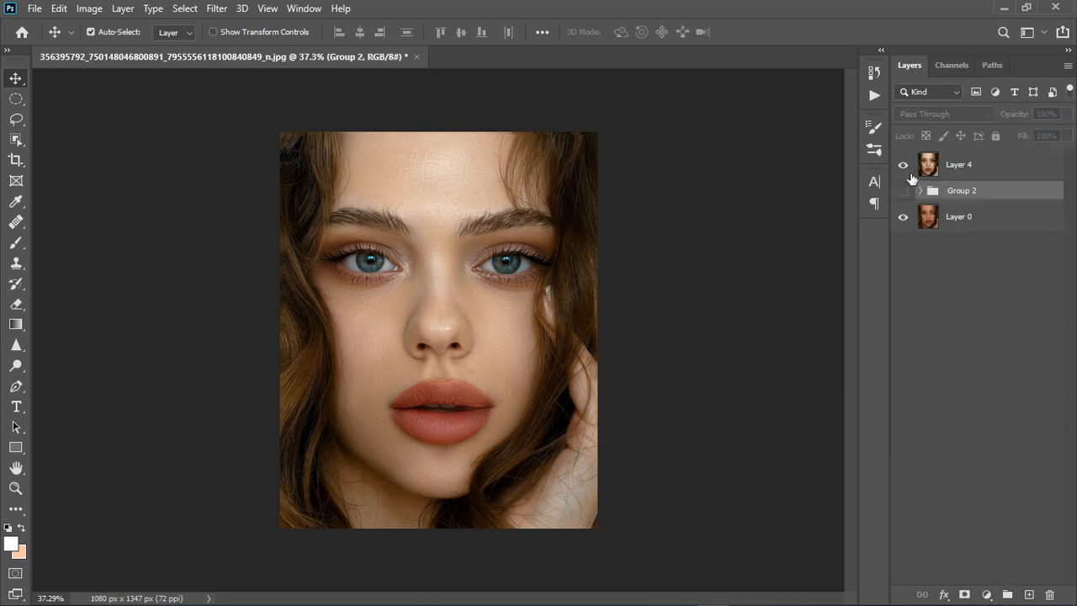
- Toggle the visibility of merged Layer 4 to compare the retouched portrait with the original Layer 0
{"action": "left_click", "coordinate": [904, 165]}
{"action": "scroll", "coordinate": [429, 305], "scroll_direction": "down", "scroll_amount": 3}
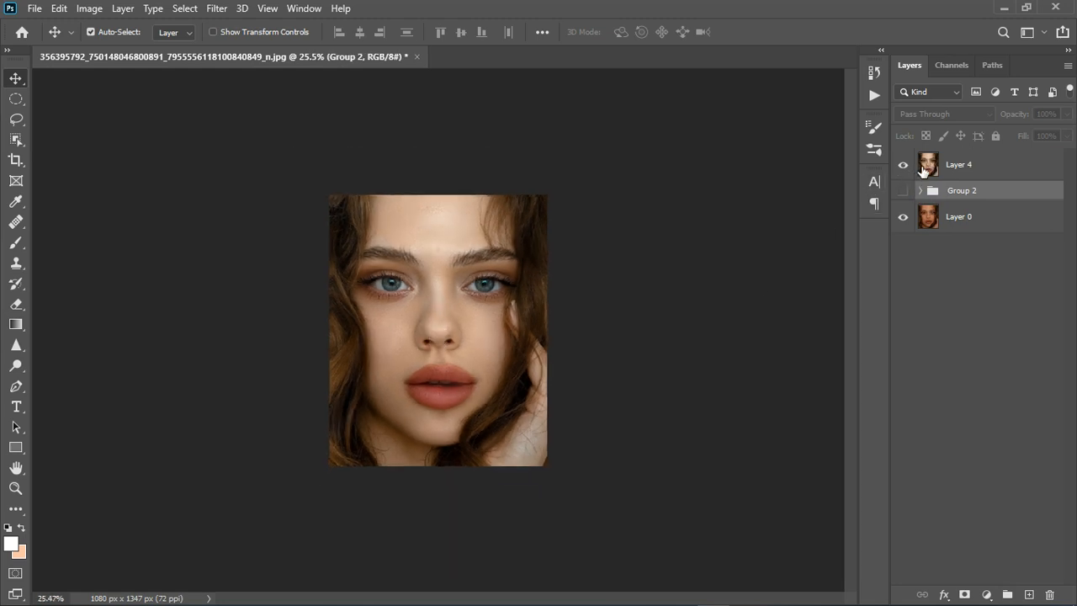
{"action": "left_click", "coordinate": [904, 165]}
{"action": "scroll", "coordinate": [527, 305], "scroll_direction": "up", "scroll_amount": 5}
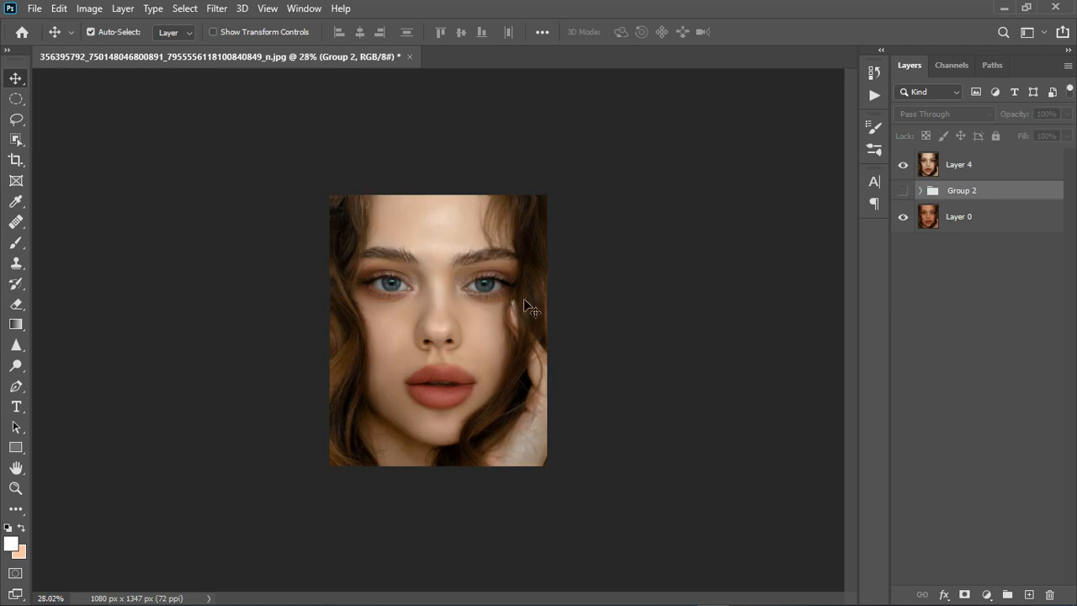
{"action": "left_click", "coordinate": [904, 167]}
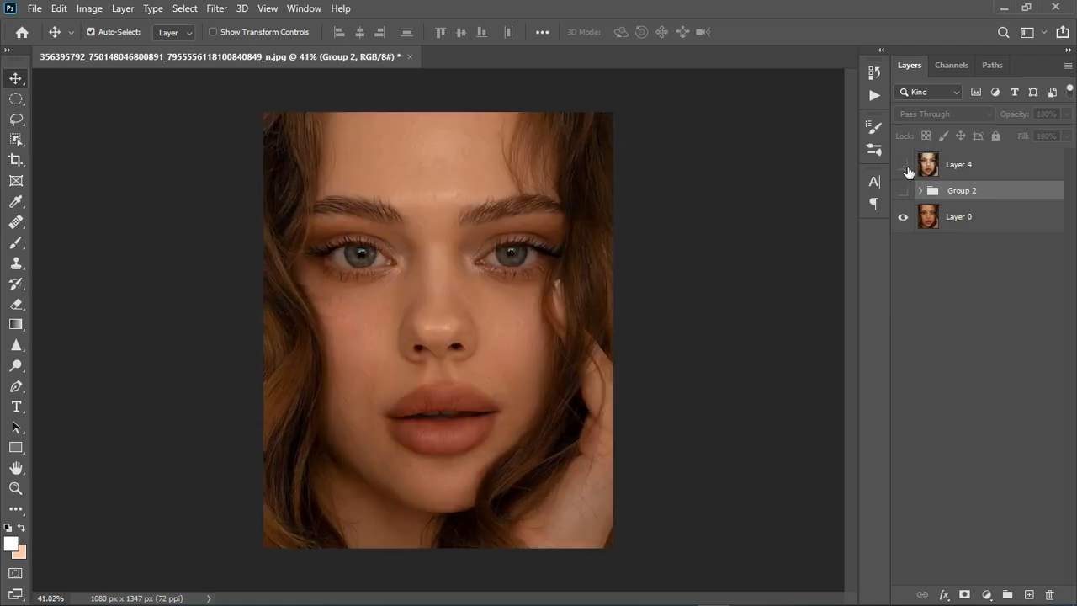
{"action": "left_click", "coordinate": [907, 169]}
{"action": "left_click", "coordinate": [905, 167]}
{"action": "left_click", "coordinate": [907, 168]}
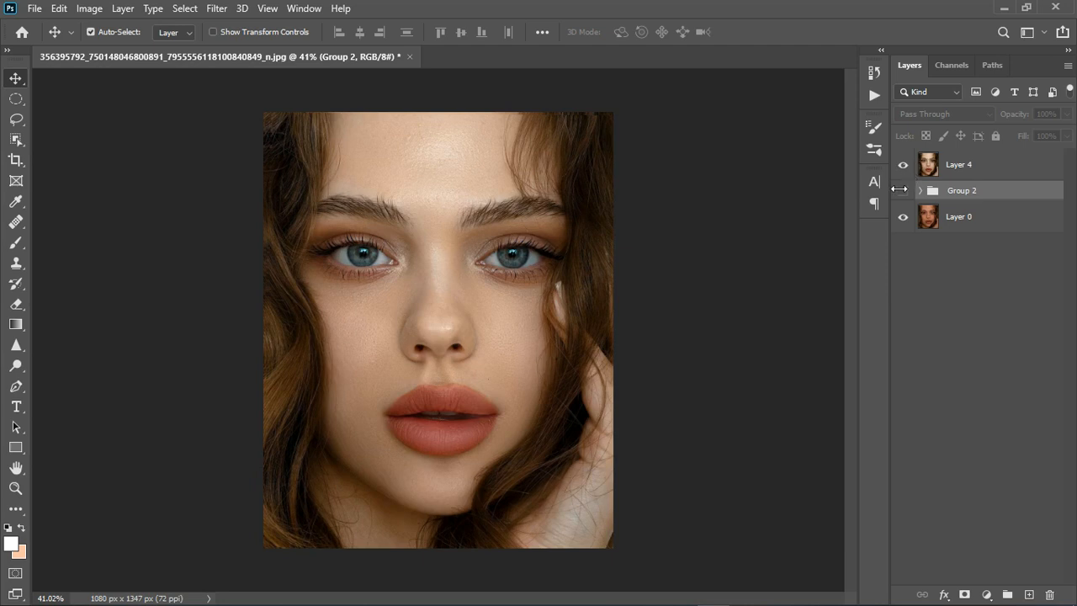